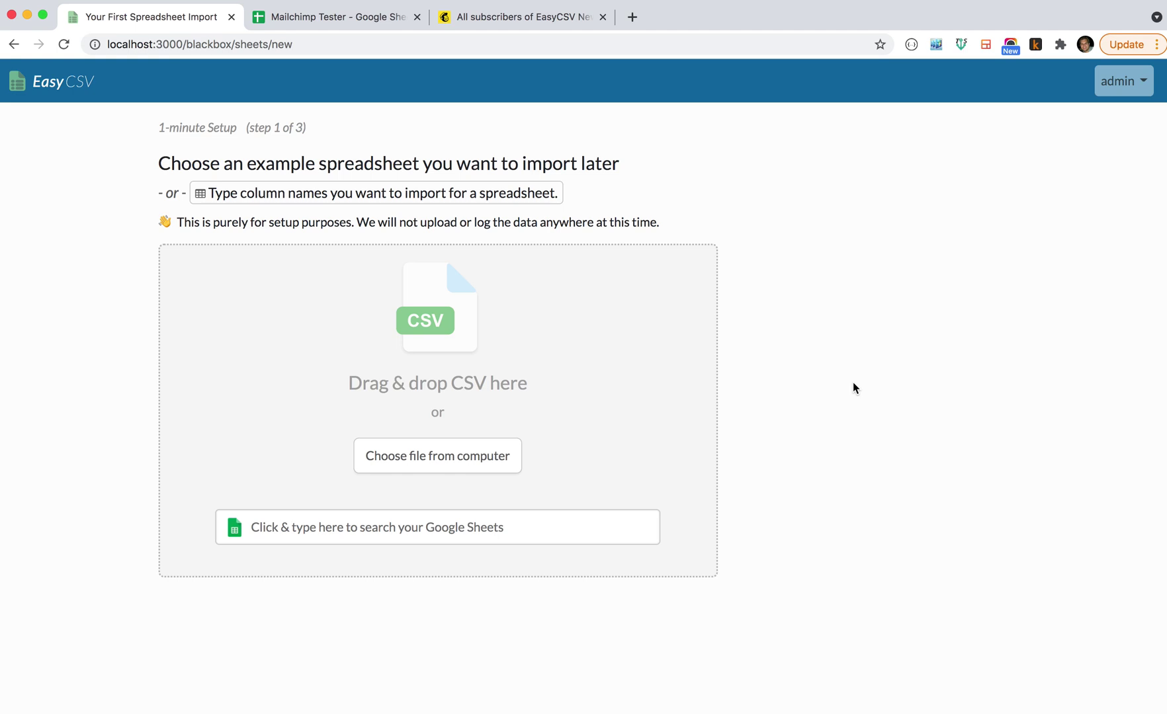
Review Mickey Mouse's contact row and the column headers in the Mailchimp Tester sheet.
click(354, 19)
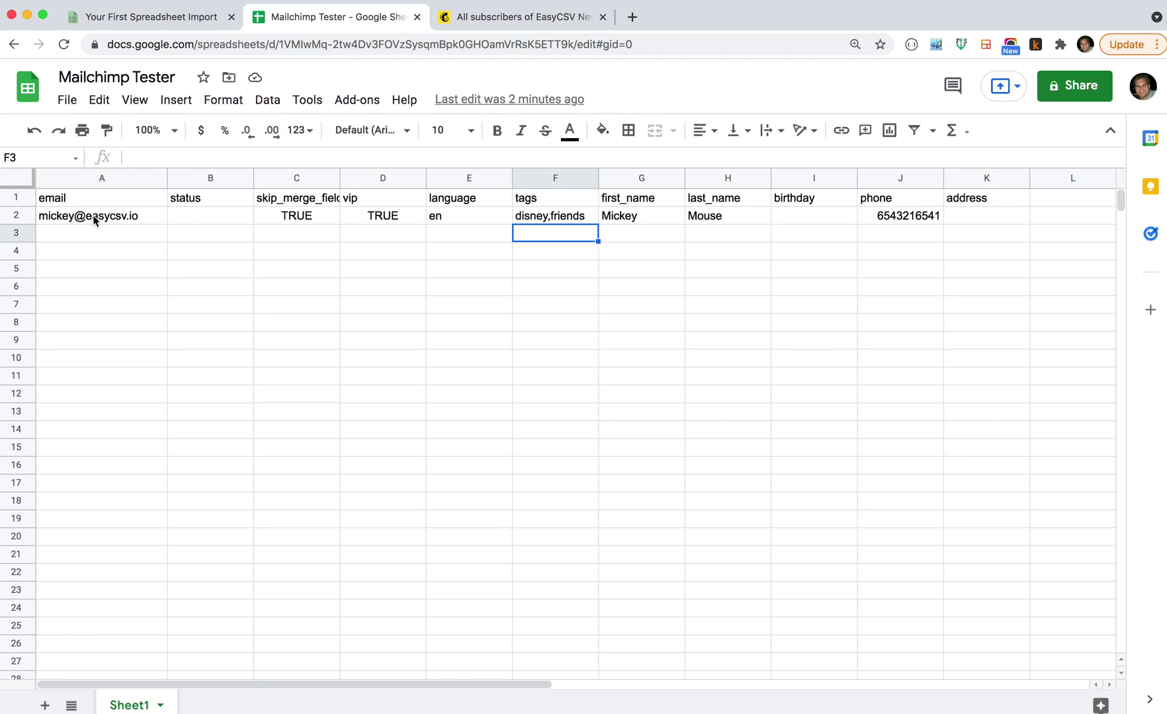
click(16, 217)
click(184, 233)
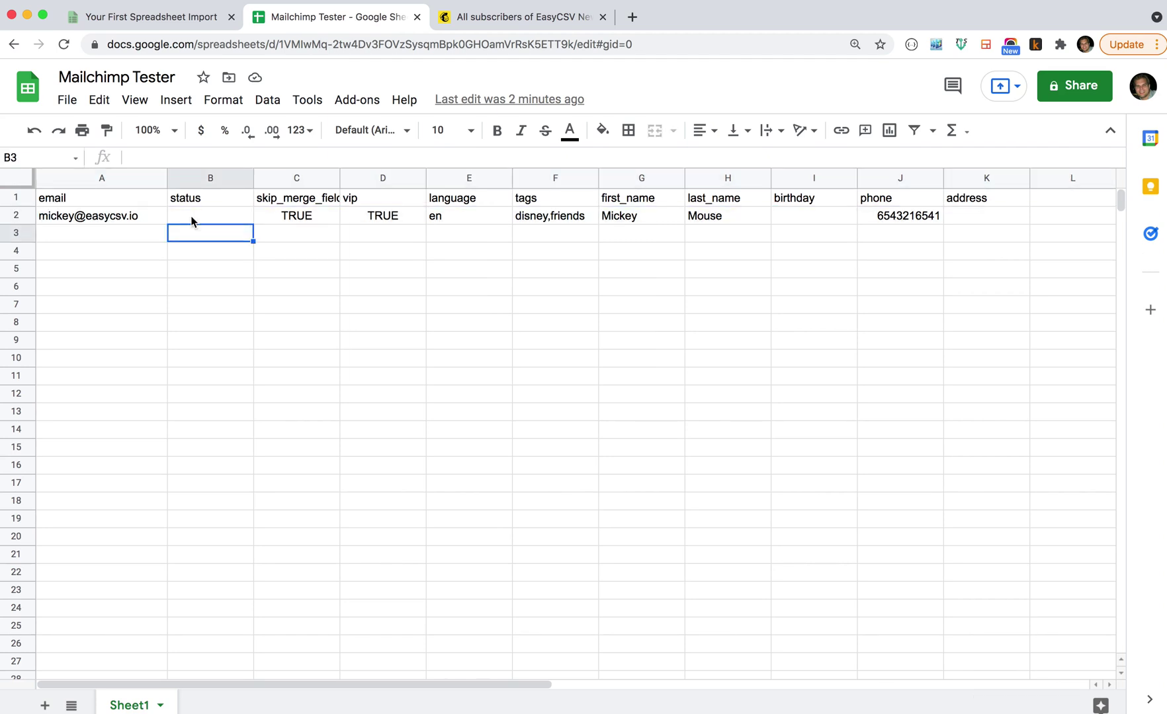
click(191, 218)
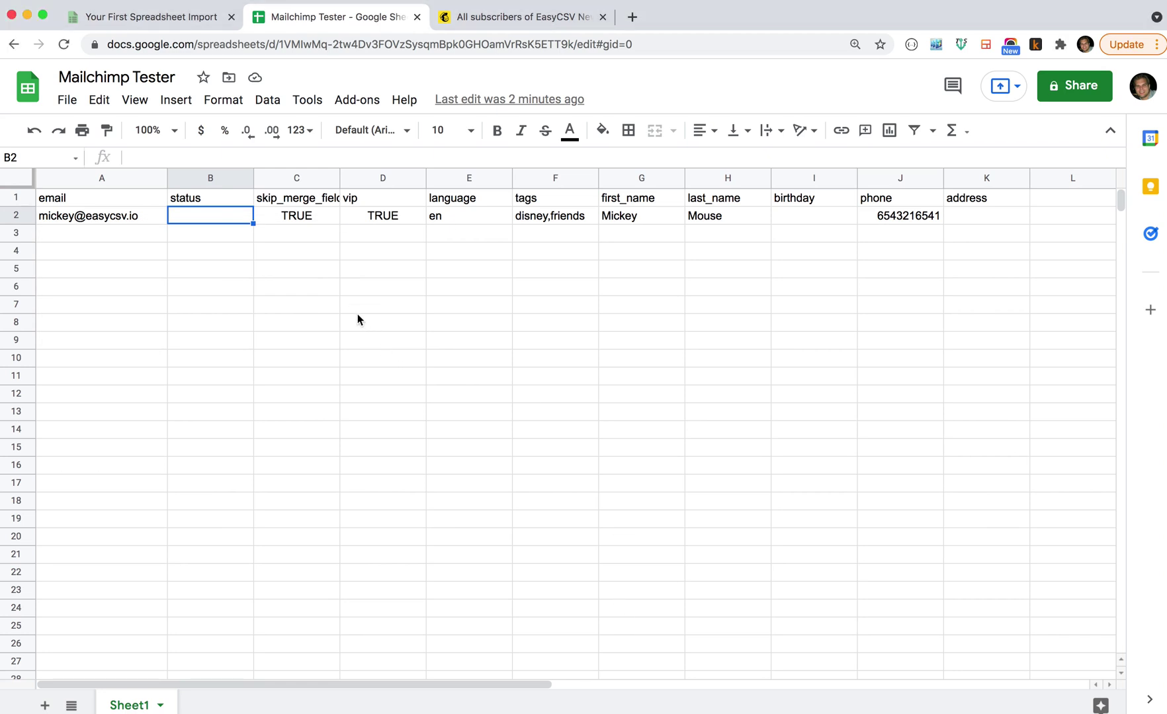
click(20, 196)
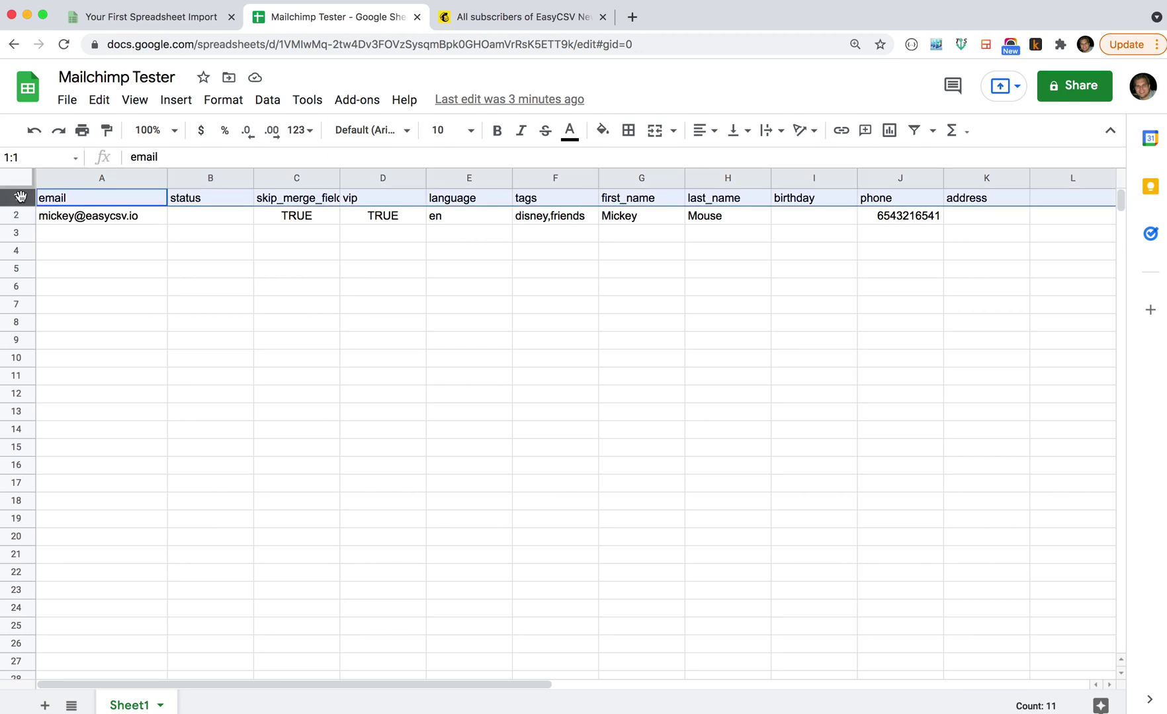
click(302, 202)
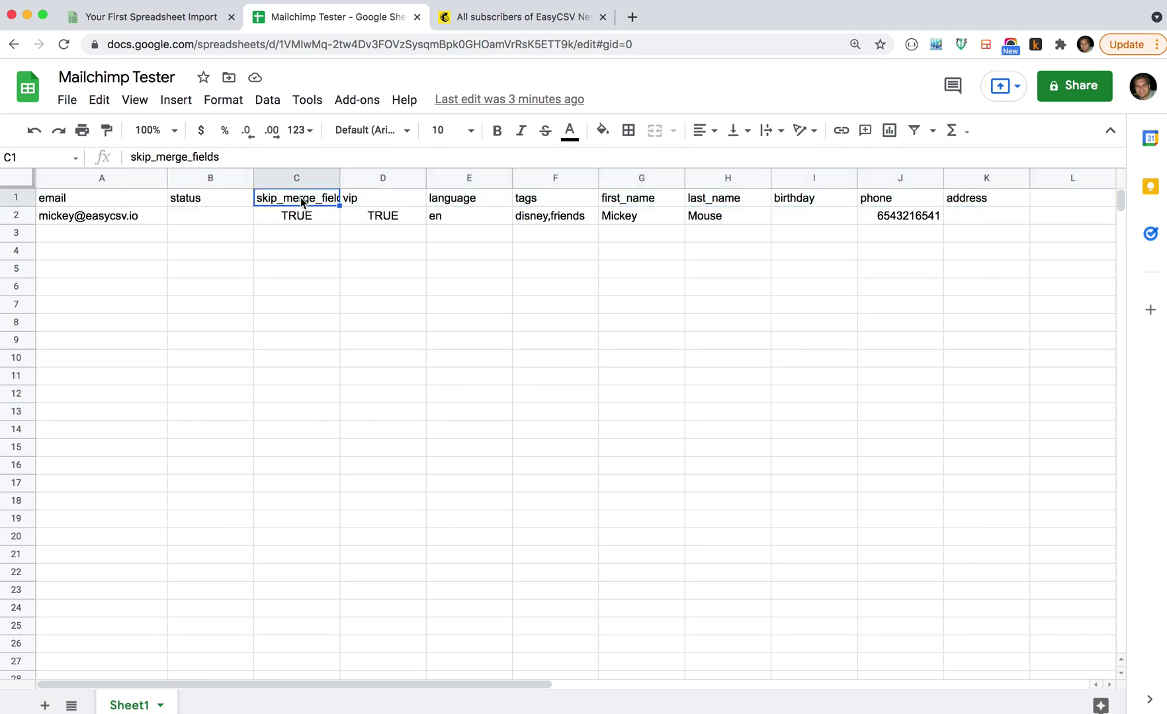
drag(628, 198, 719, 215)
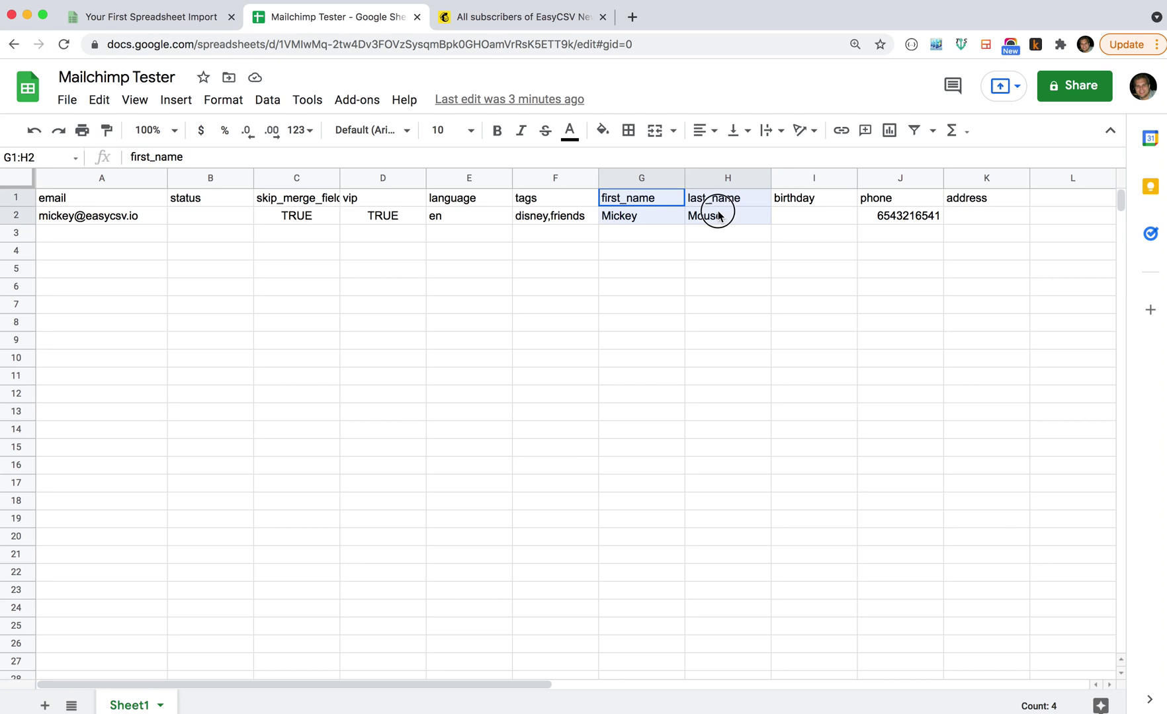
drag(568, 202, 714, 214)
click(711, 198)
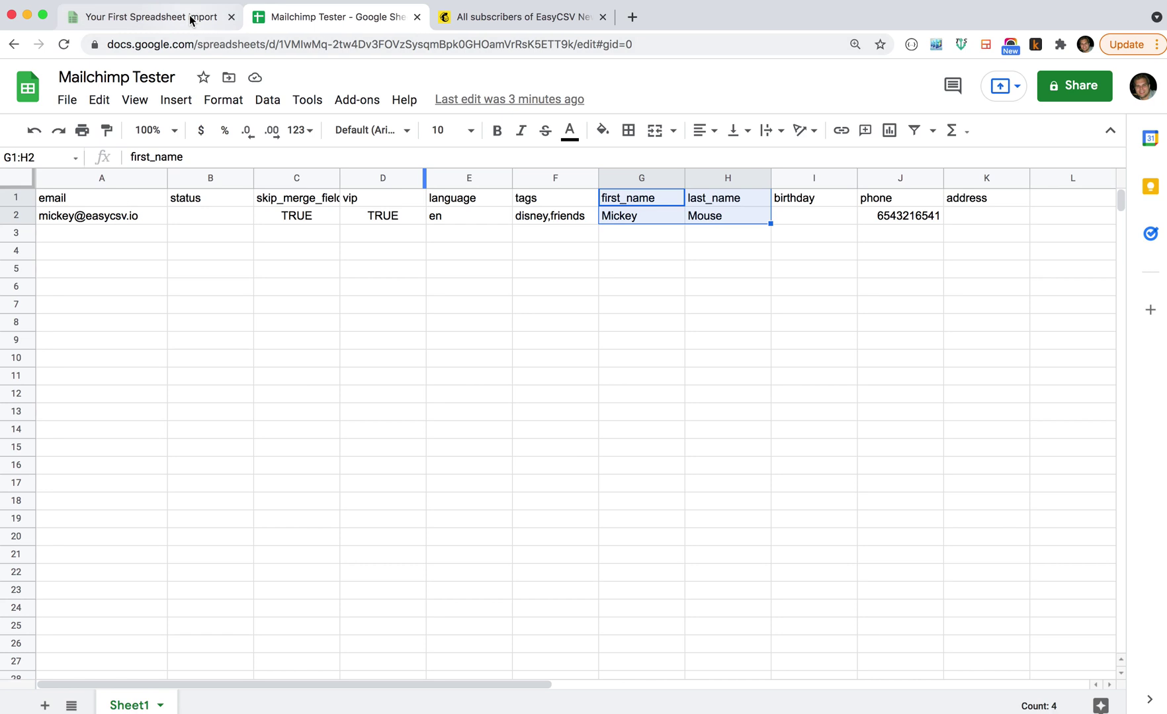
click(296, 304)
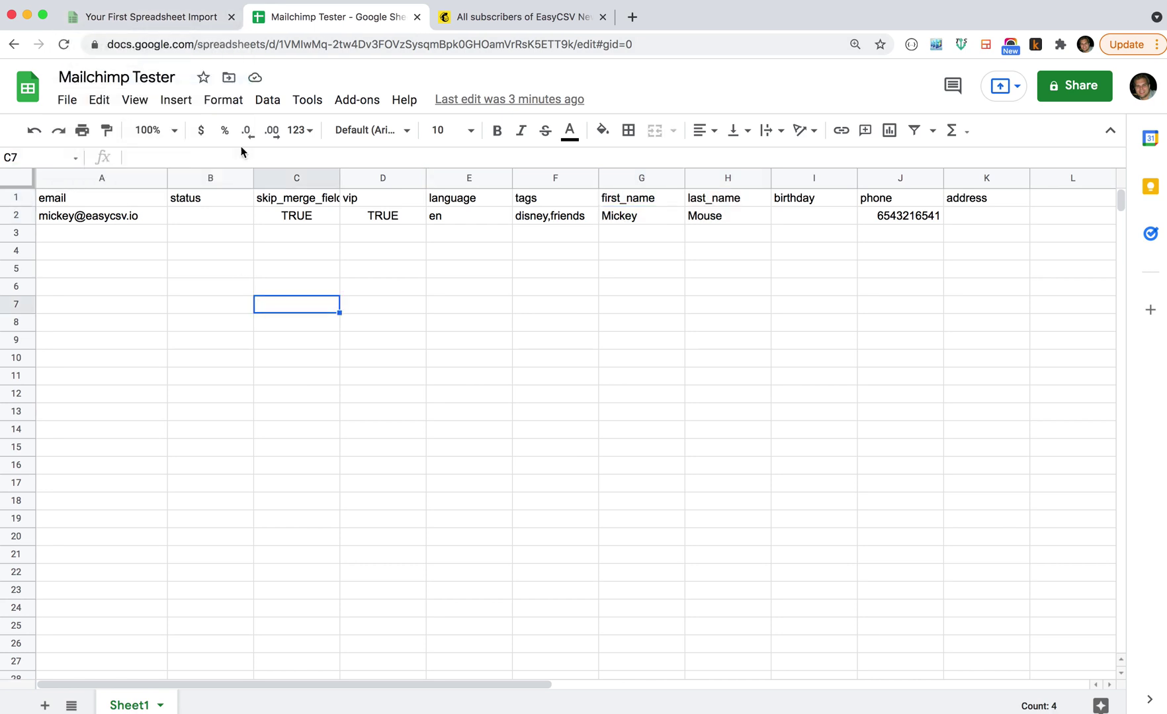
Download the Mailchimp Tester sheet as a Comma-separated values (.csv) file.
click(196, 20)
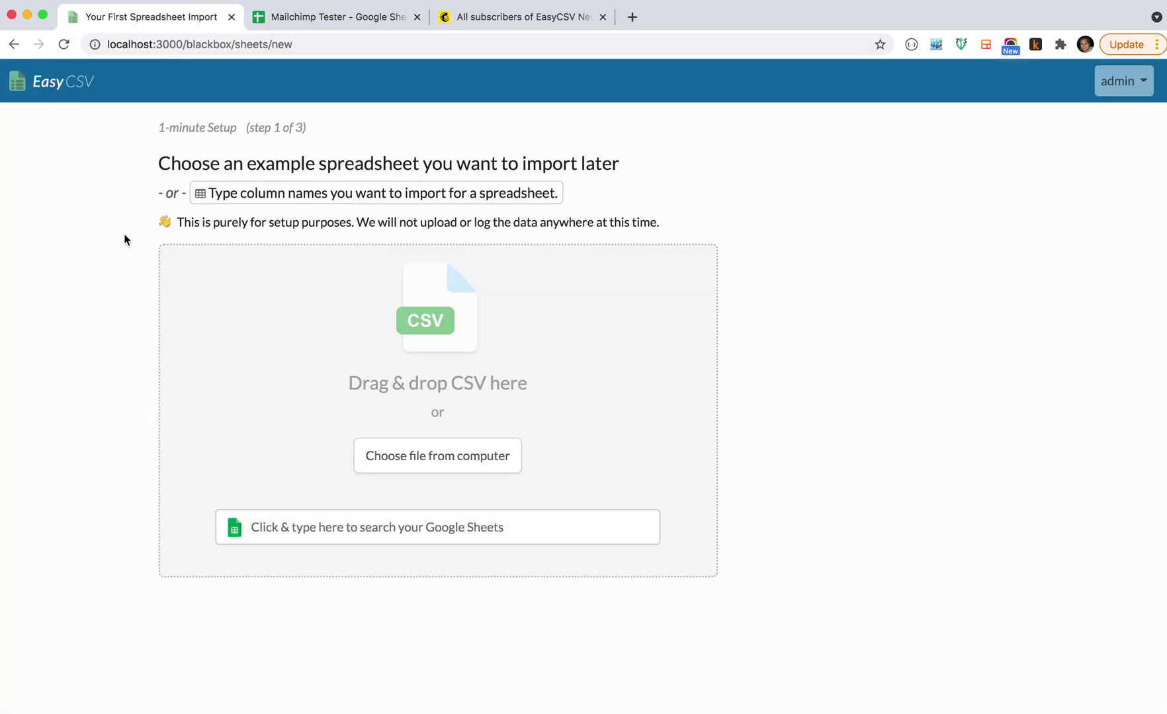
click(314, 18)
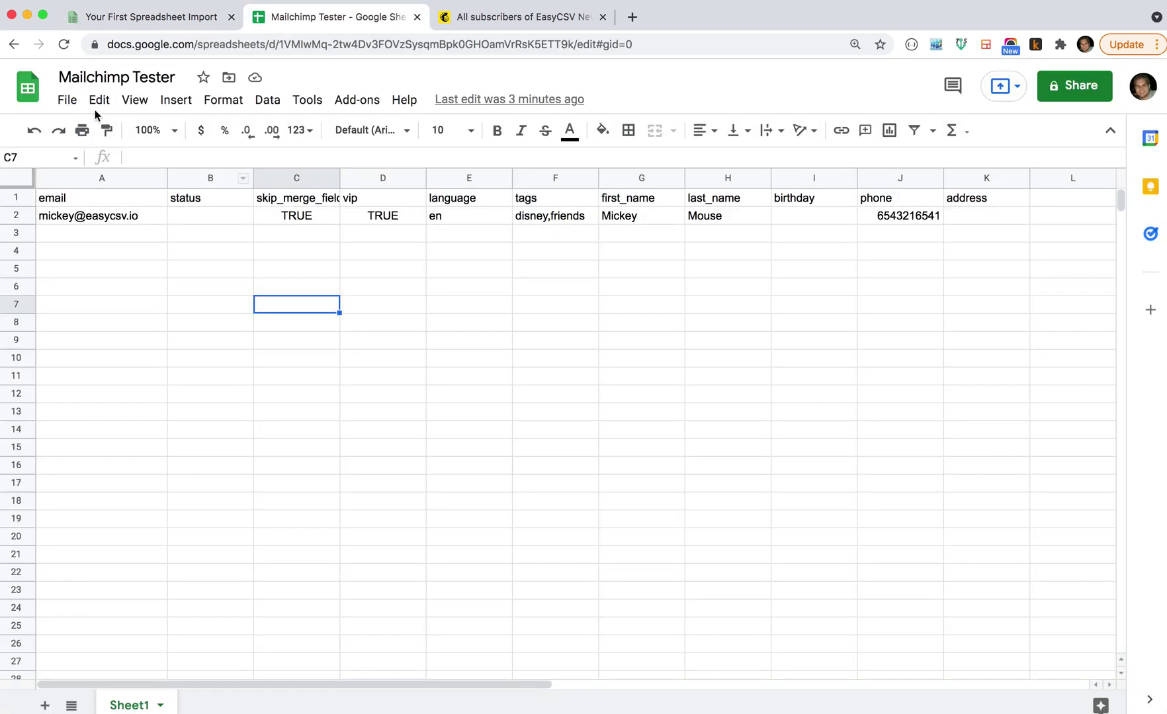
click(68, 100)
mouse_move(162, 328)
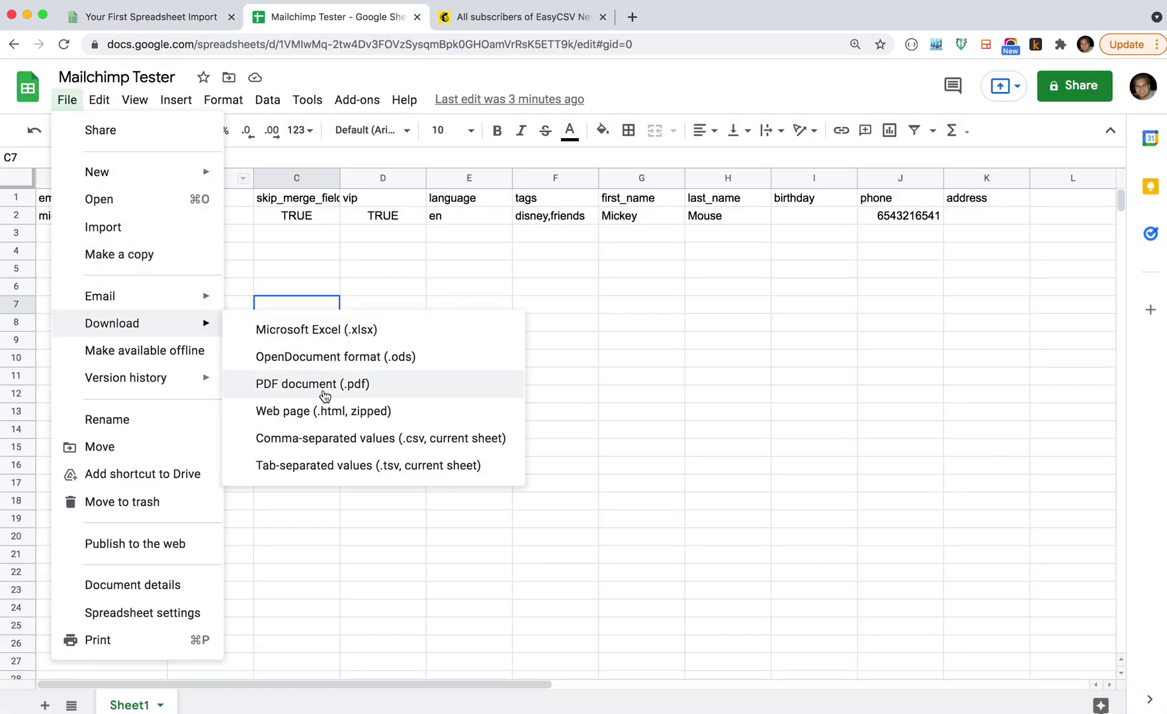
click(351, 436)
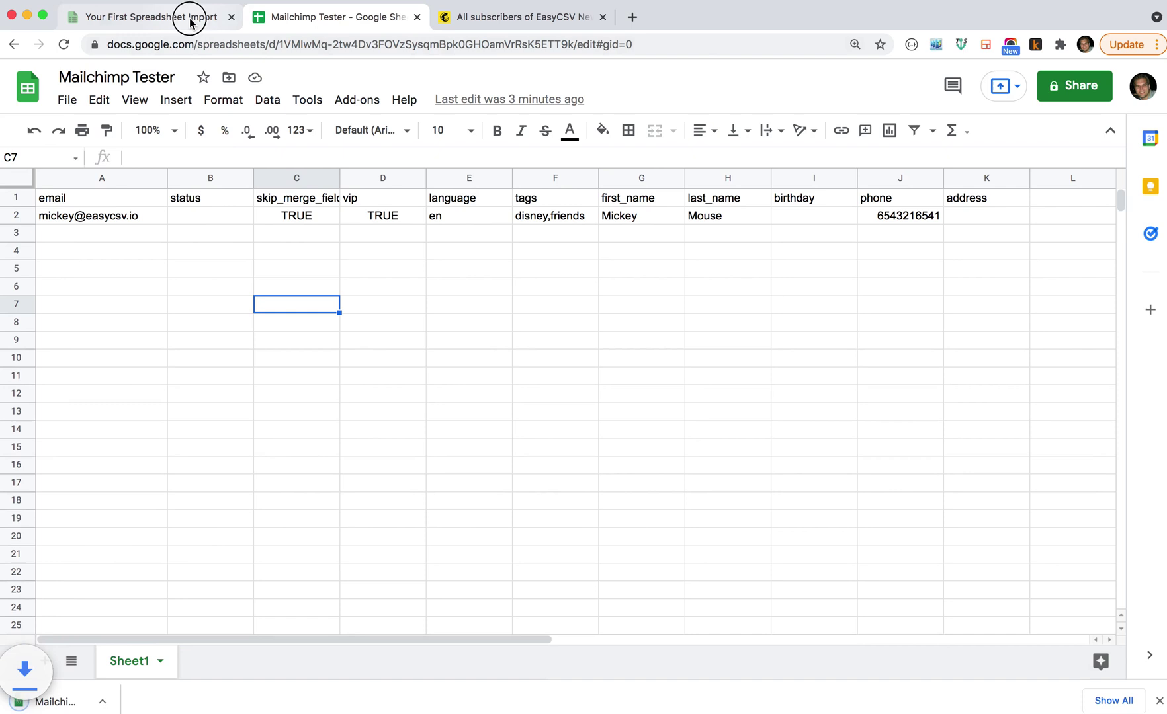
Load the downloaded CSV into EasyCSV and rename the page to 'Mailchimp Test Import'.
click(185, 16)
drag(88, 702, 256, 433)
double_click(182, 258)
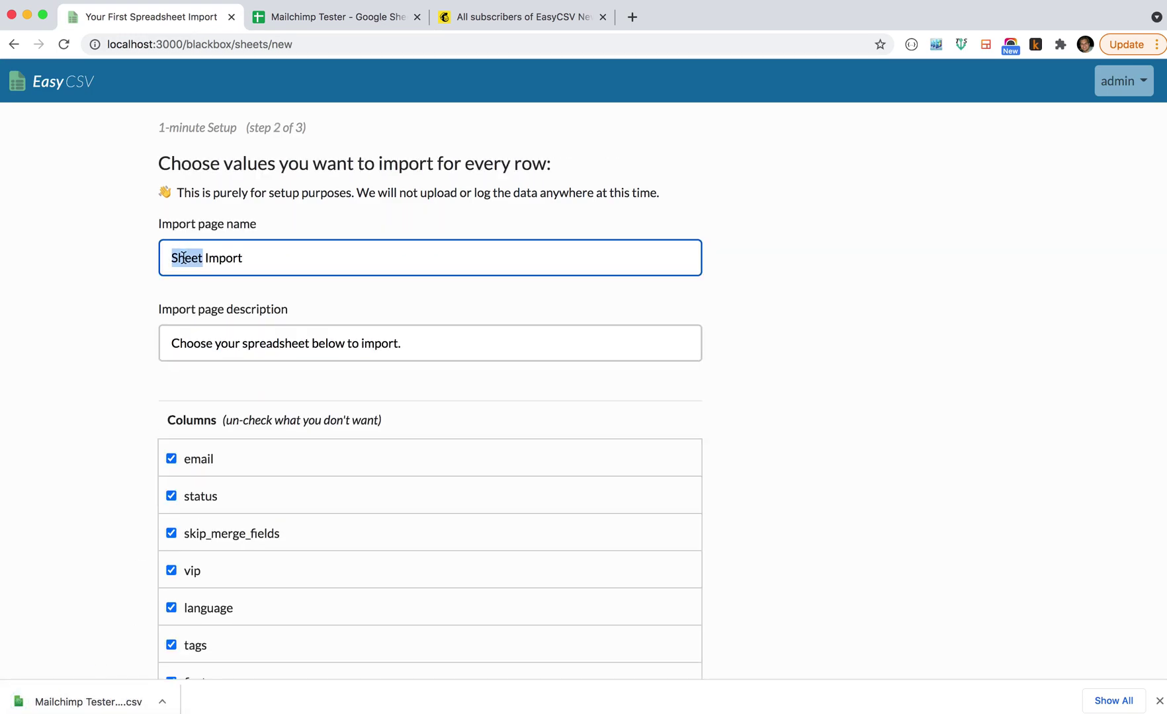
text(Mailc)
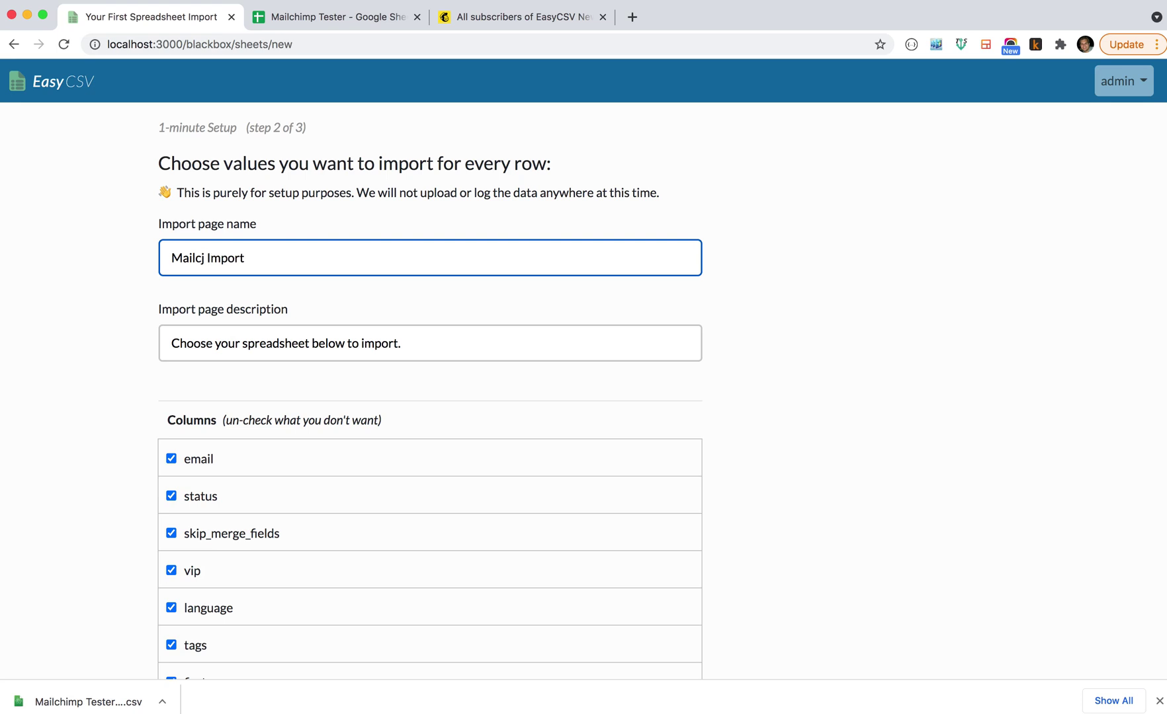
text(himp Test)
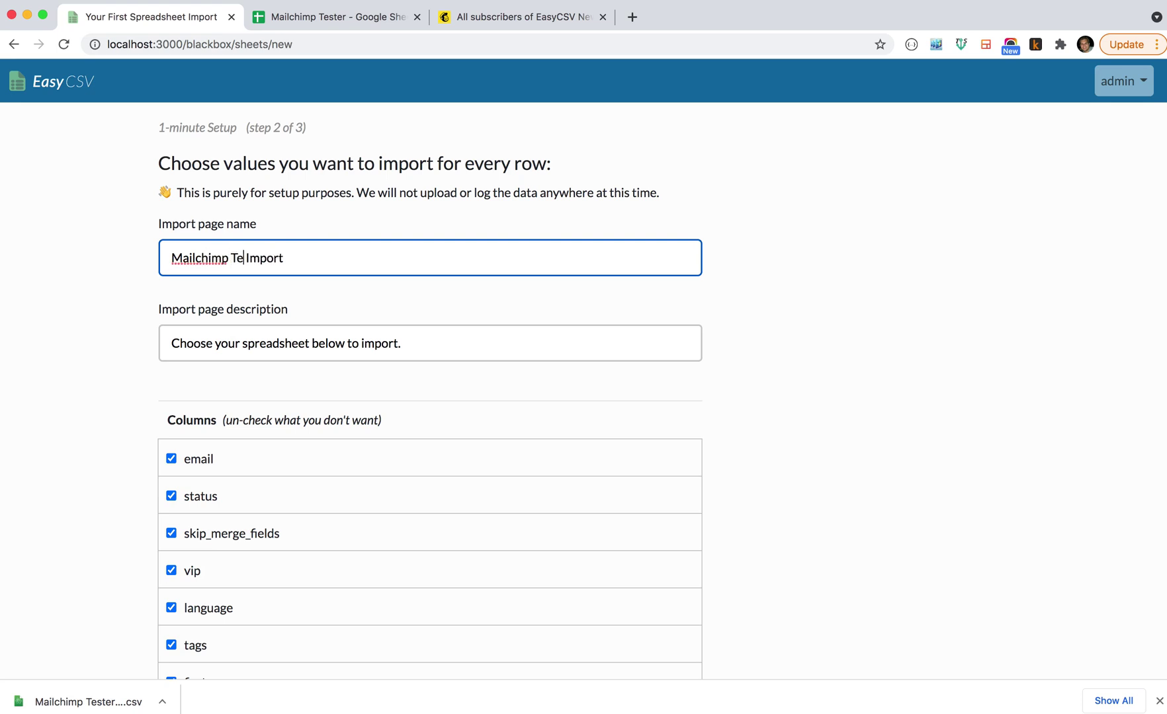
click(71, 300)
Keep all CSV columns and continue to choosing the data destination.
scroll(106, 318, down, 5)
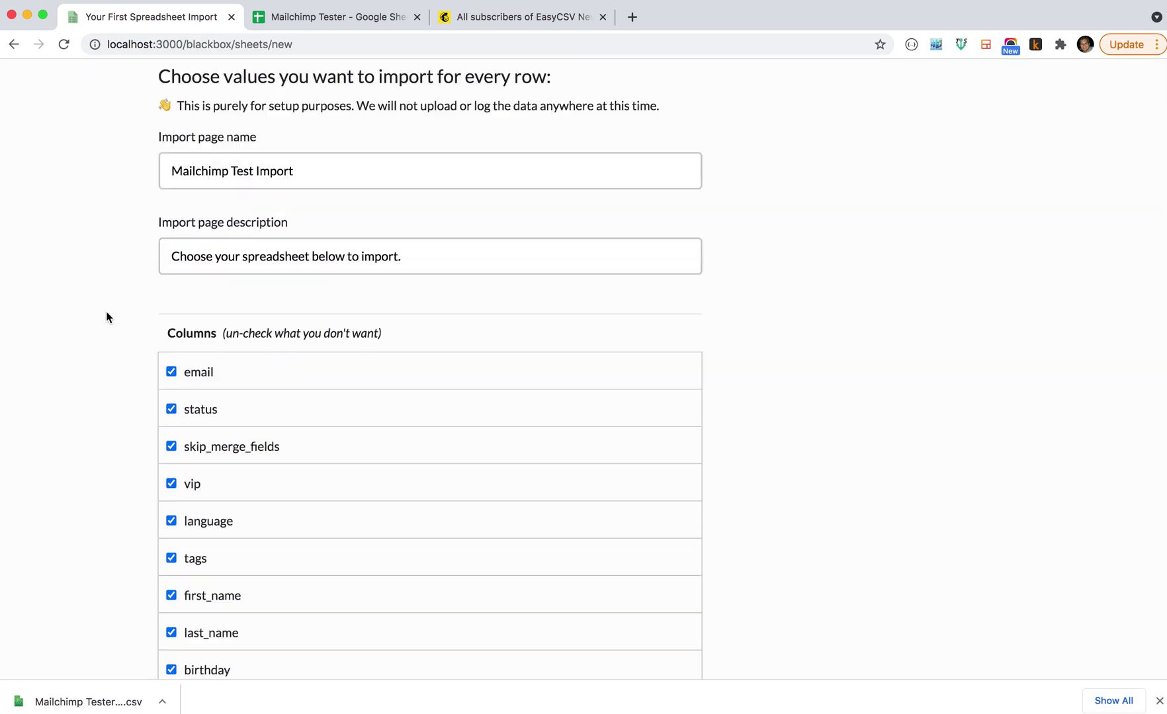
scroll(94, 360, up, 2)
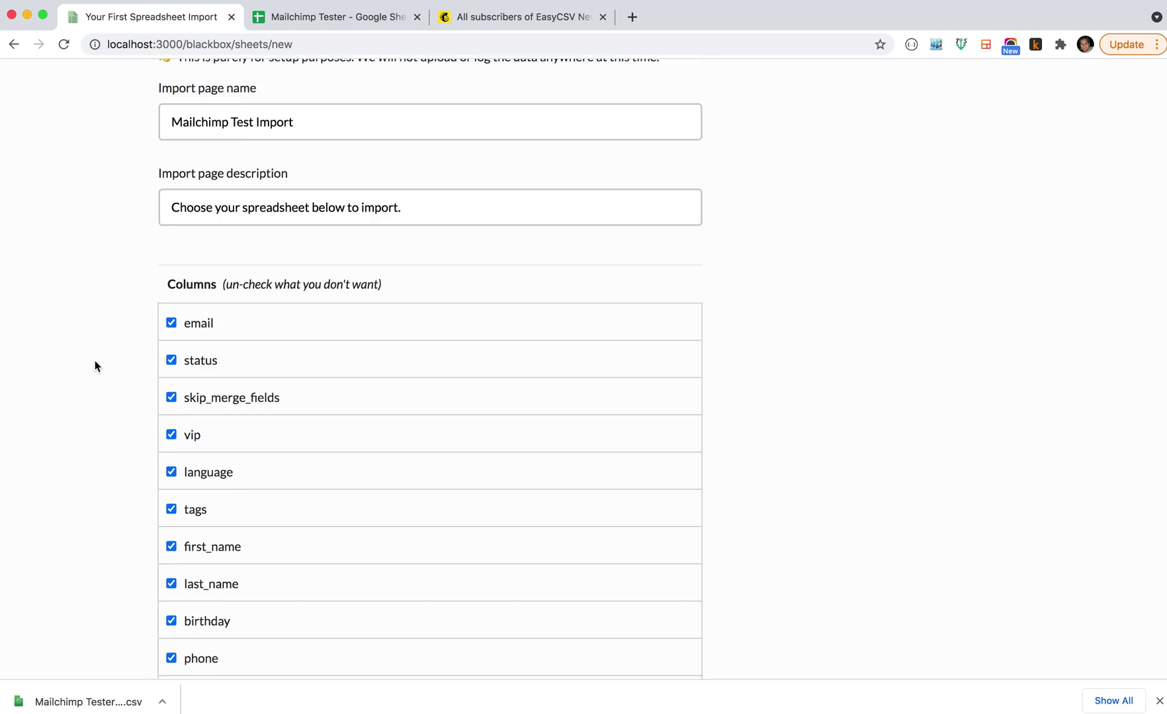
scroll(95, 360, down, 4)
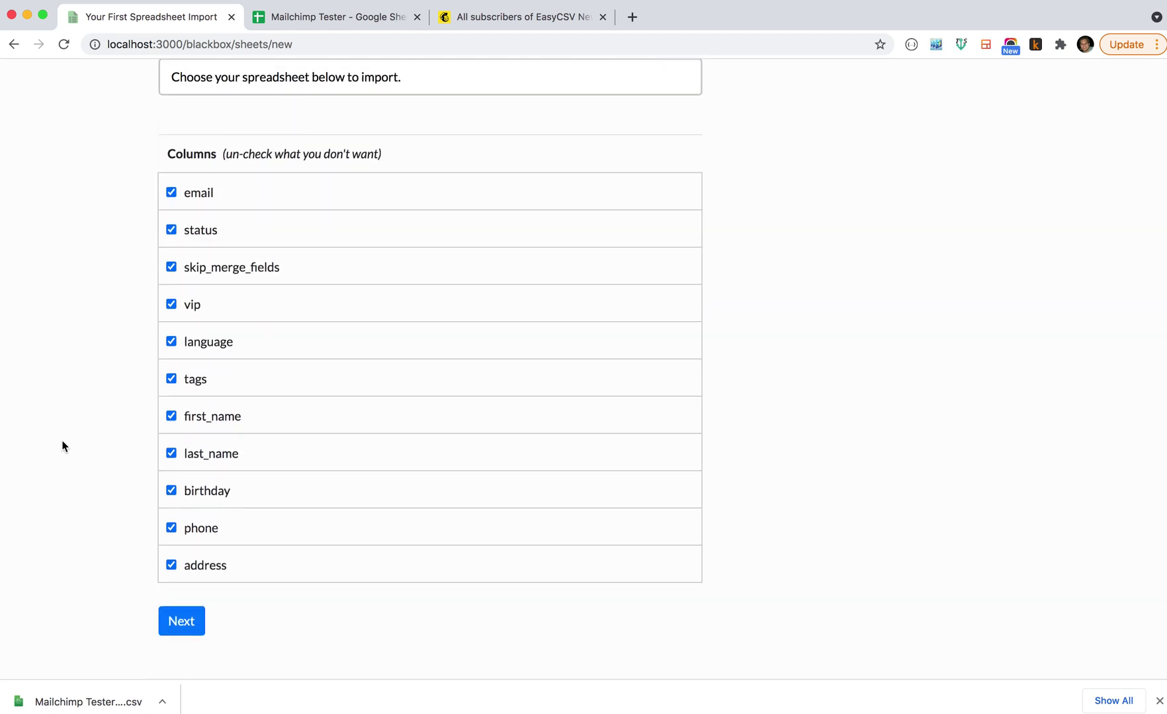
click(183, 626)
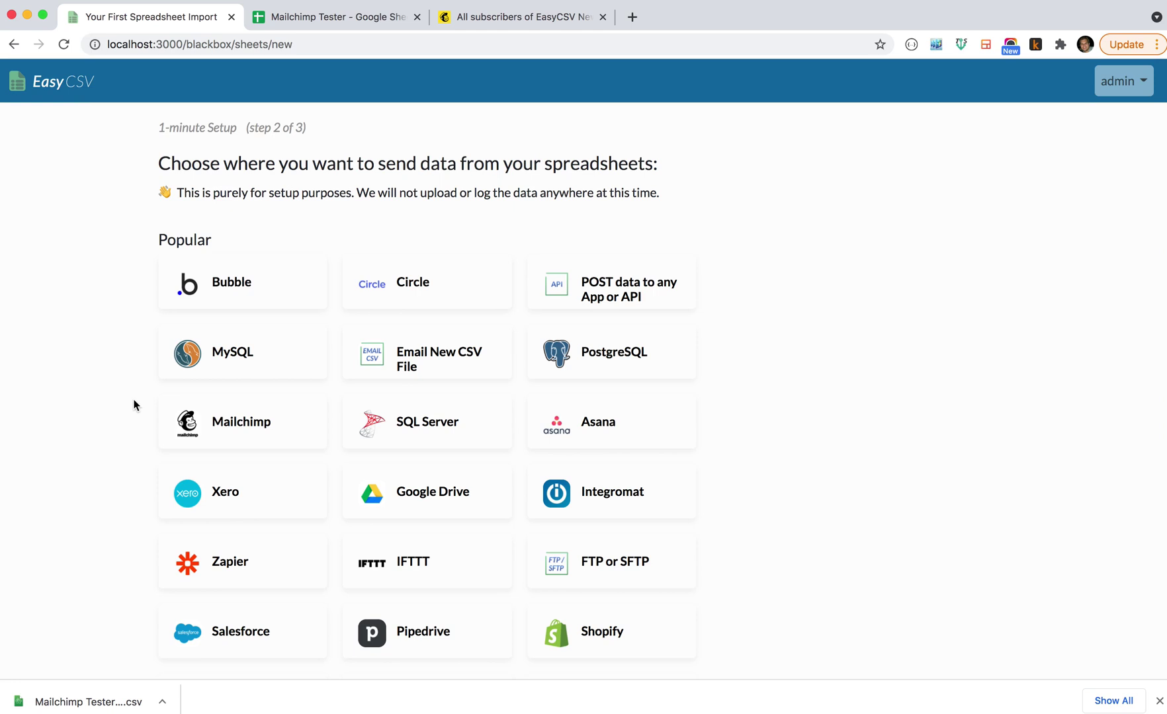
Choose Mailchimp as the destination, targeting Bulk add/update Members to Audience/List.
click(242, 427)
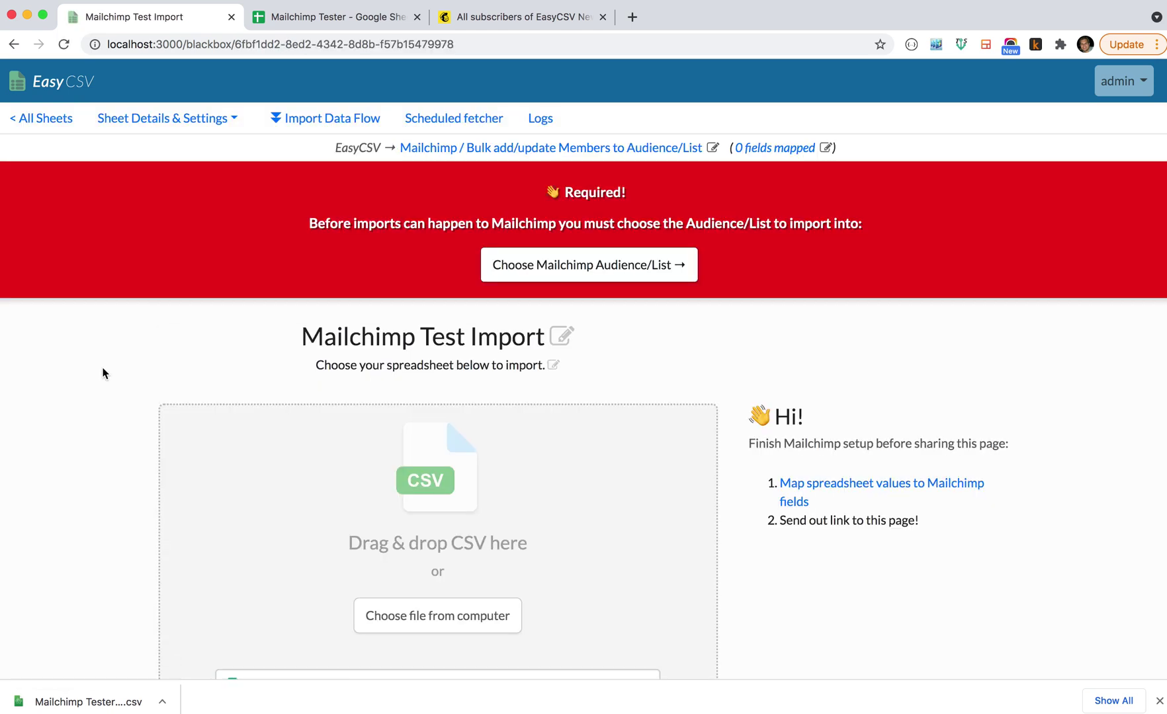
scroll(102, 374, down, 3)
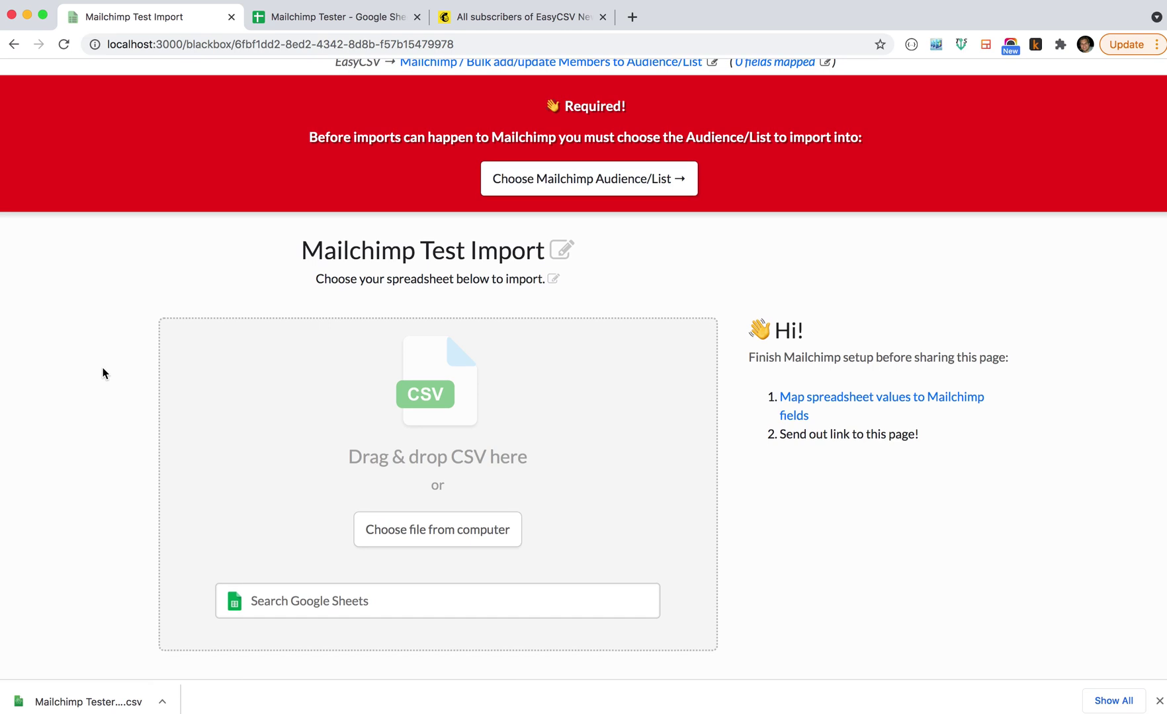
scroll(114, 395, up, 3)
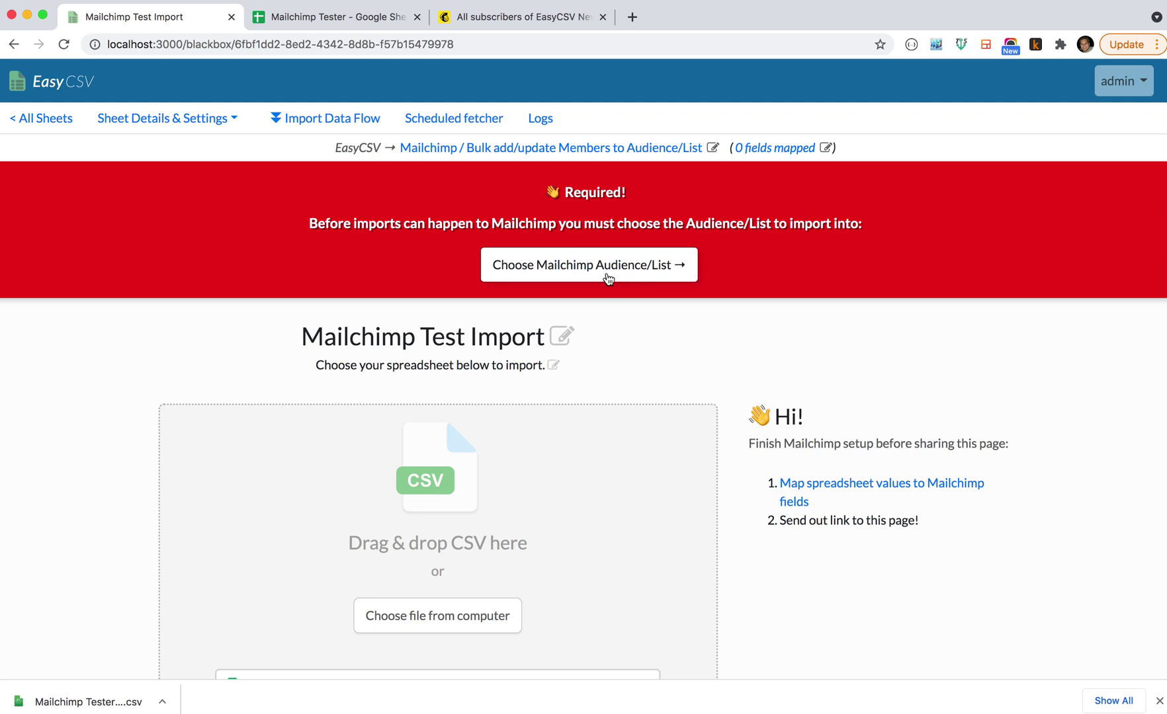
Open the Import Data Flow and review the file-getting and import page options.
click(310, 119)
scroll(120, 258, down, 3)
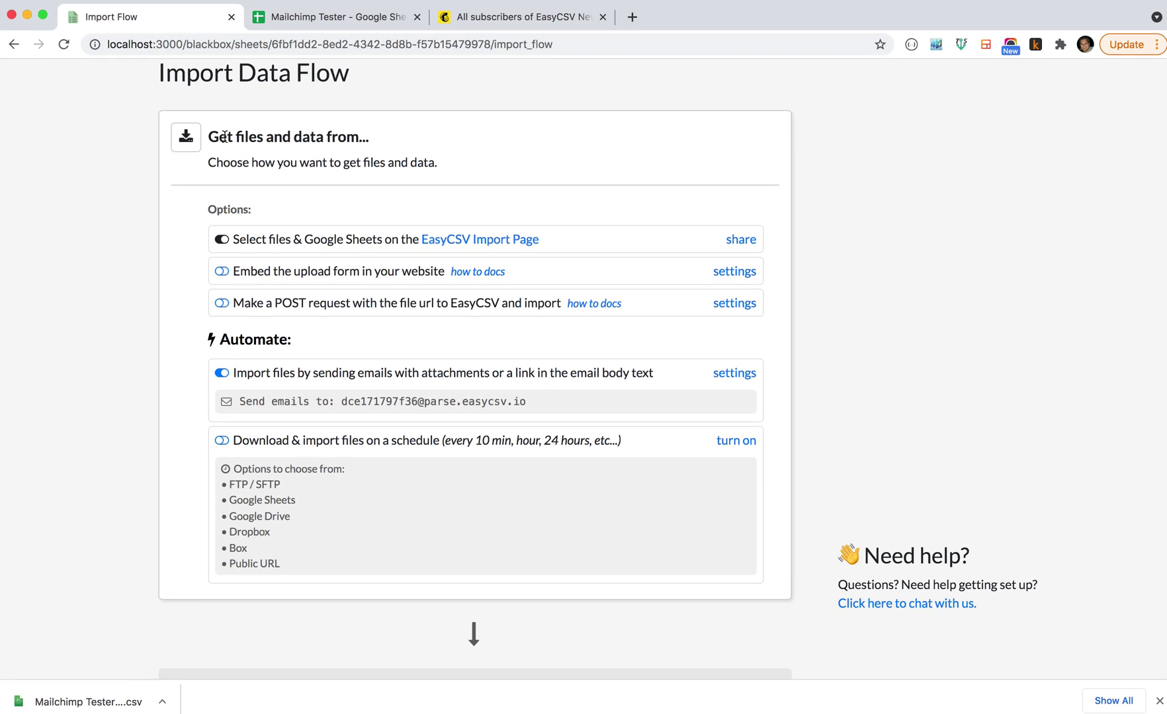
drag(227, 136, 440, 183)
click(99, 214)
scroll(99, 214, down, 1)
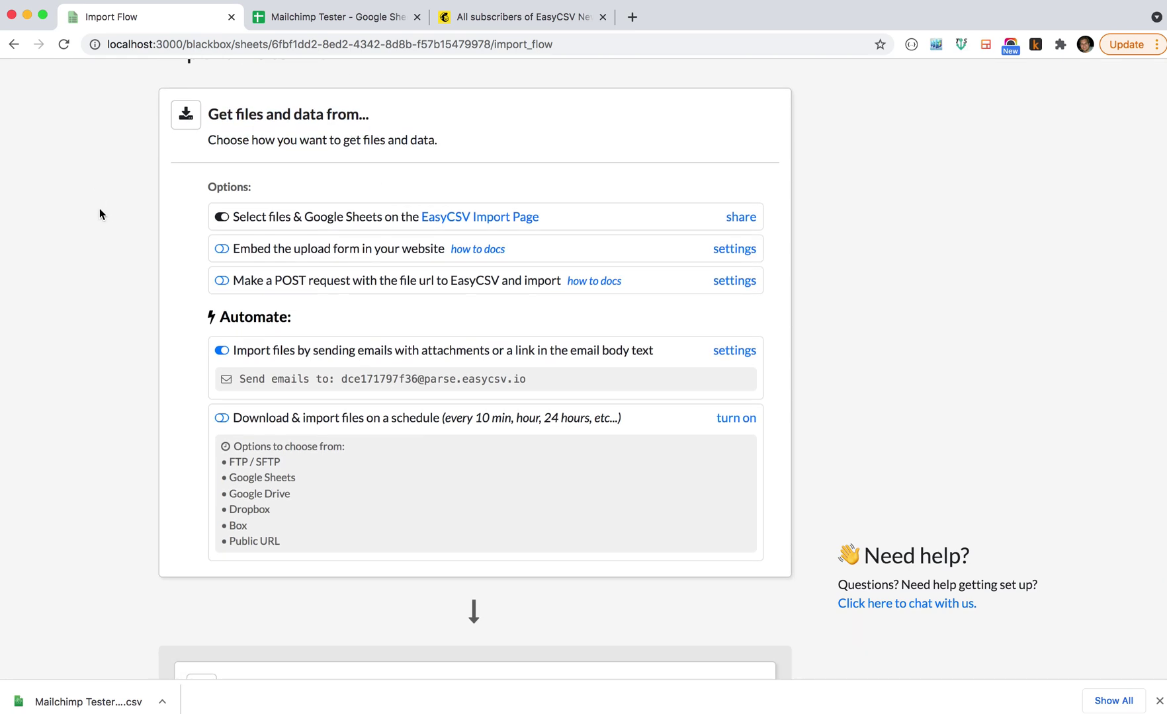
click(258, 215)
drag(258, 215, 383, 214)
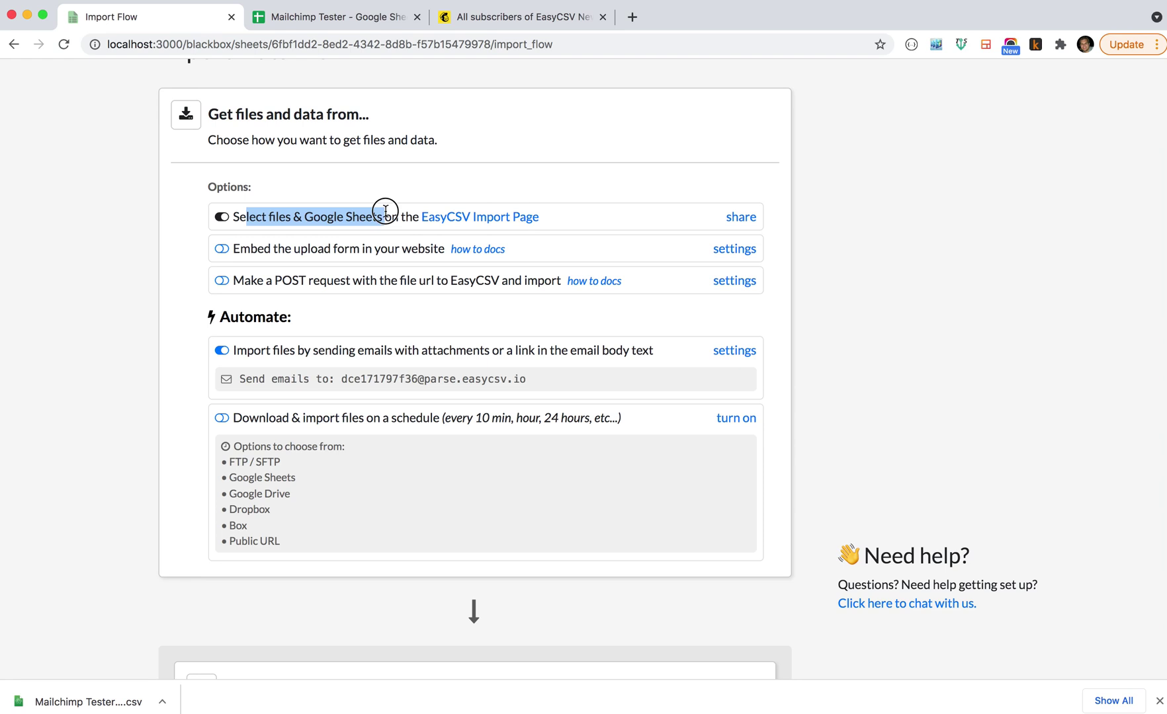
click(119, 225)
Scroll down to the scheduled download and import option.
scroll(119, 224, down, 2)
scroll(118, 224, down, 2)
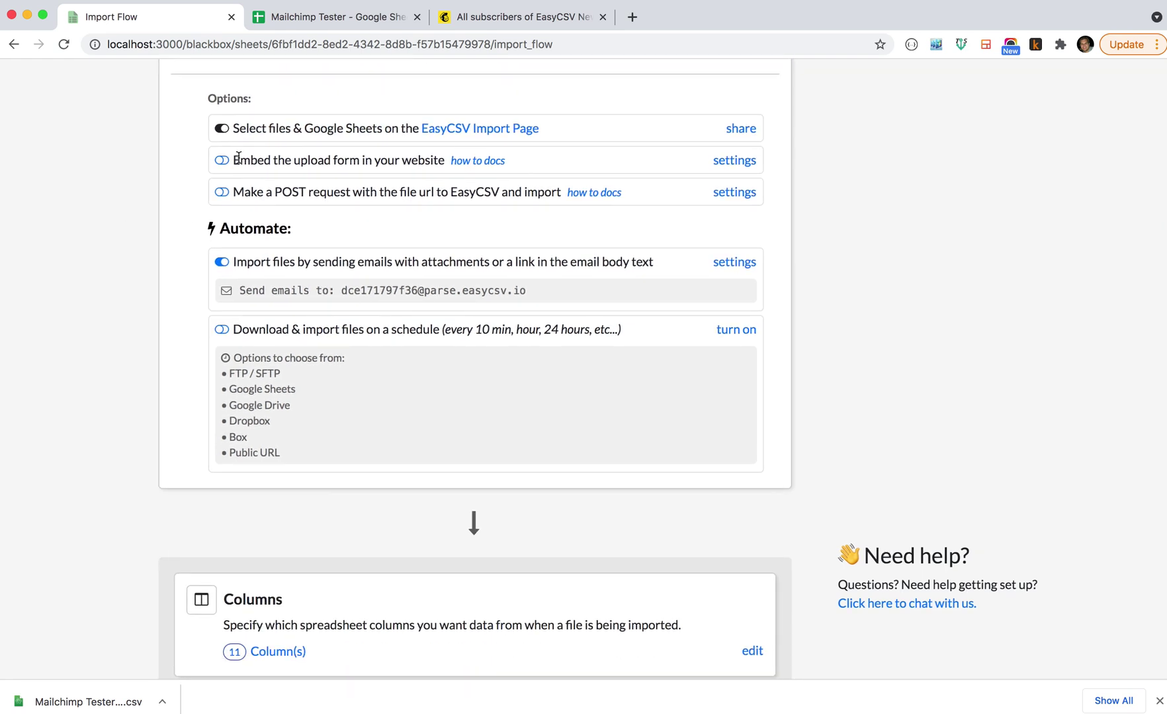
scroll(141, 197, down, 3)
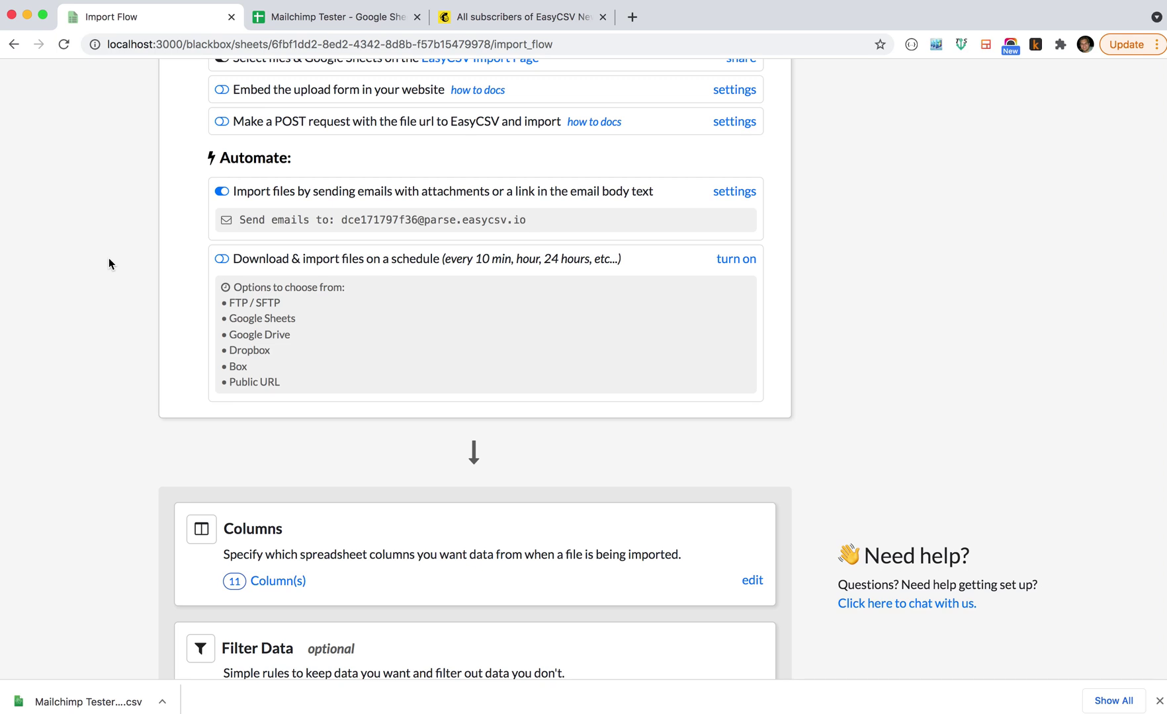
scroll(108, 264, down, 4)
drag(281, 166, 589, 166)
Open the New Scheduled Fetcher form, set to every 24 hours at 07 AM Central Time.
super+click(726, 165)
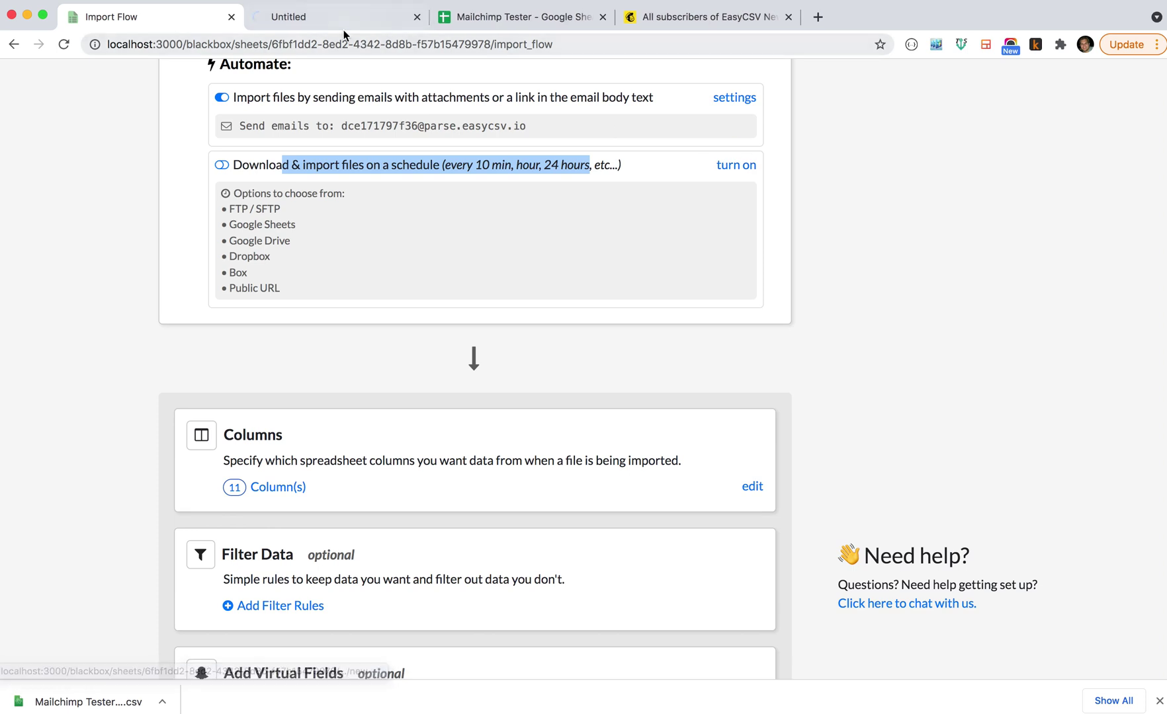
click(331, 18)
scroll(101, 258, down, 1)
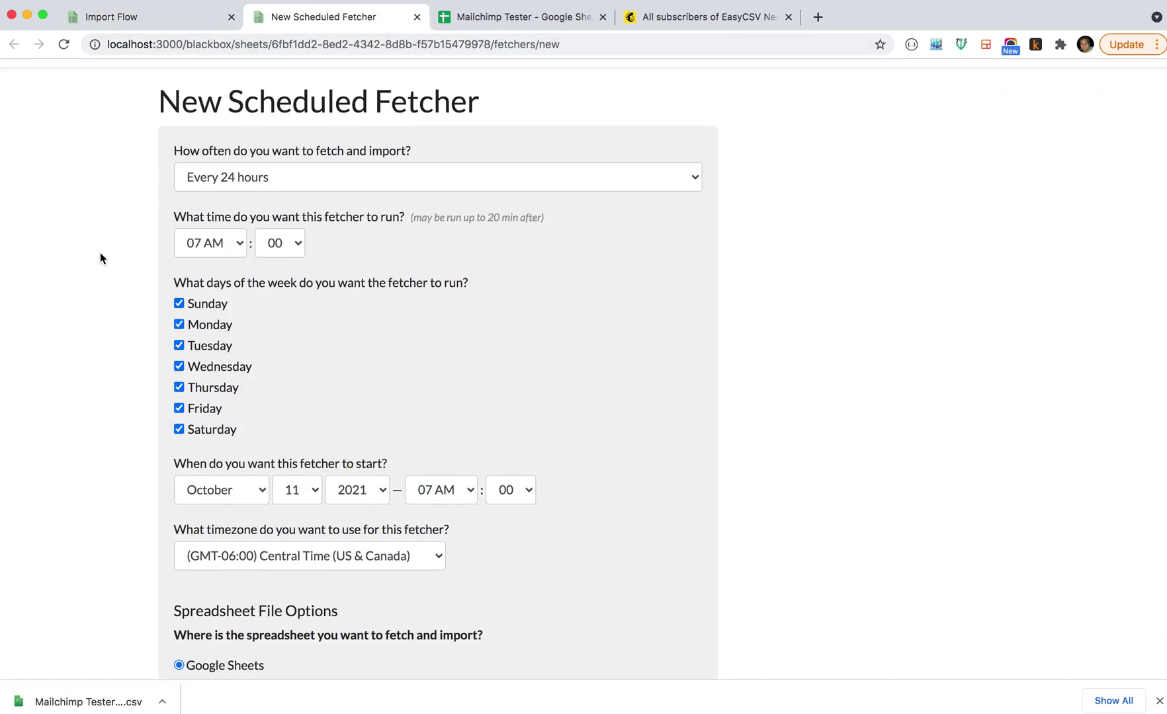
scroll(101, 254, down, 1)
scroll(92, 214, down, 10)
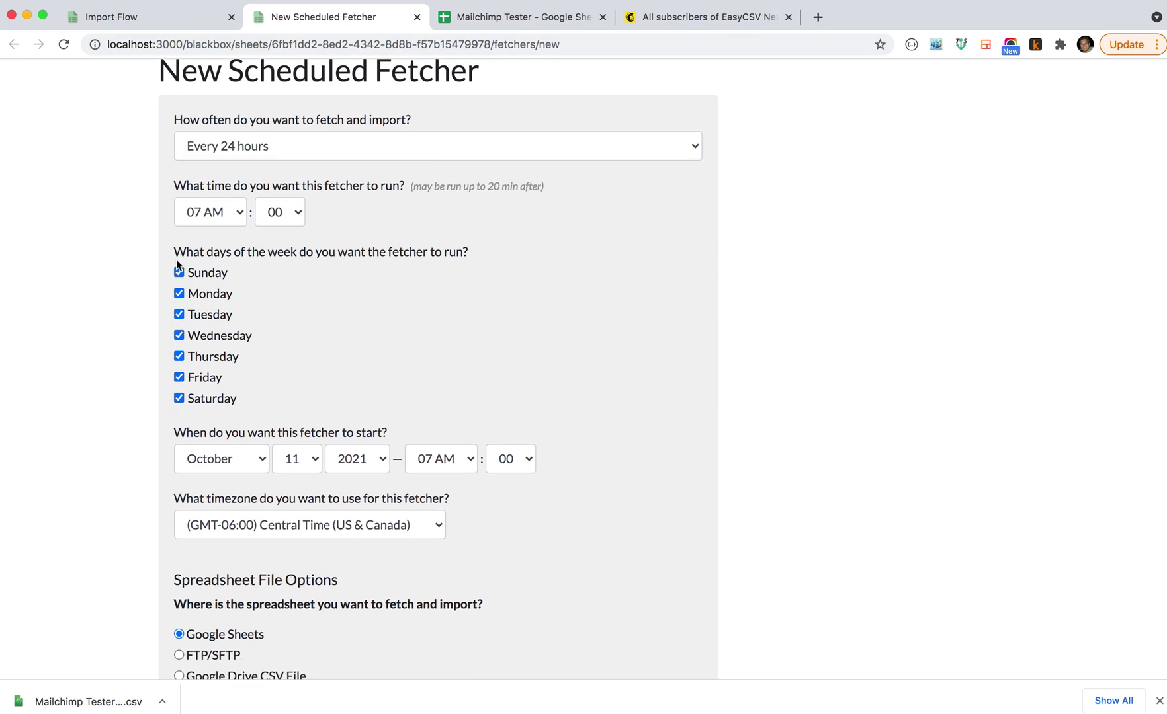
Select FTP/SFTP as the spreadsheet source and review the SFTP fields.
click(212, 385)
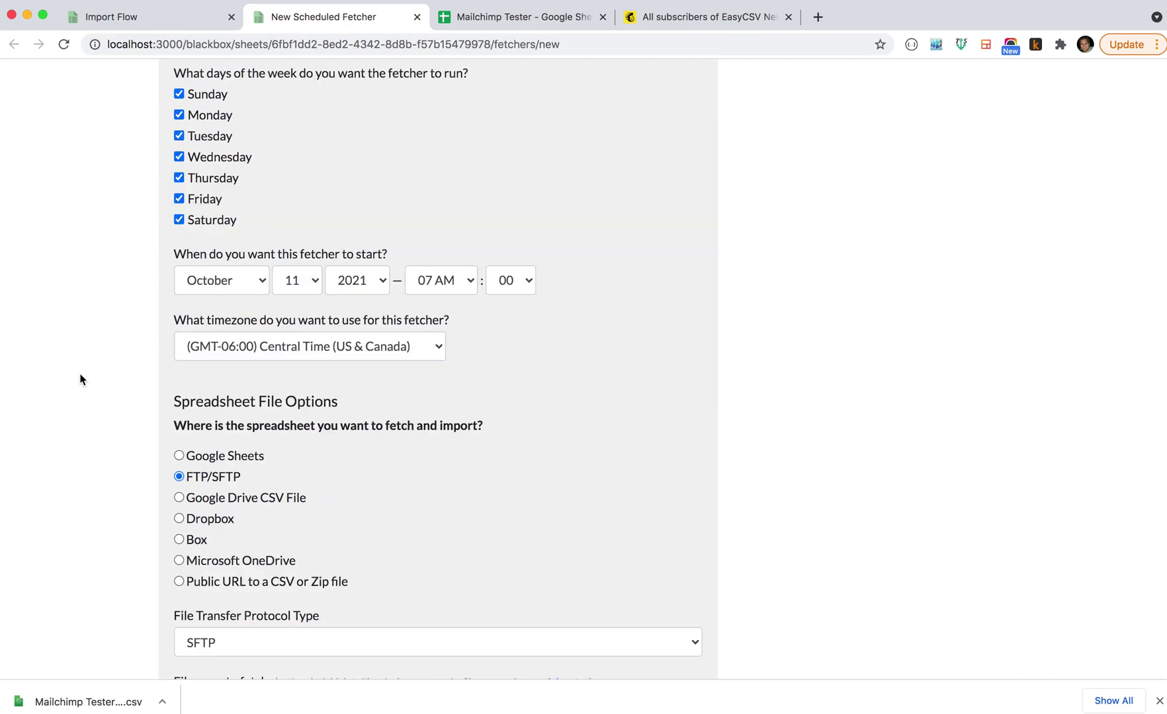
scroll(78, 378, down, 5)
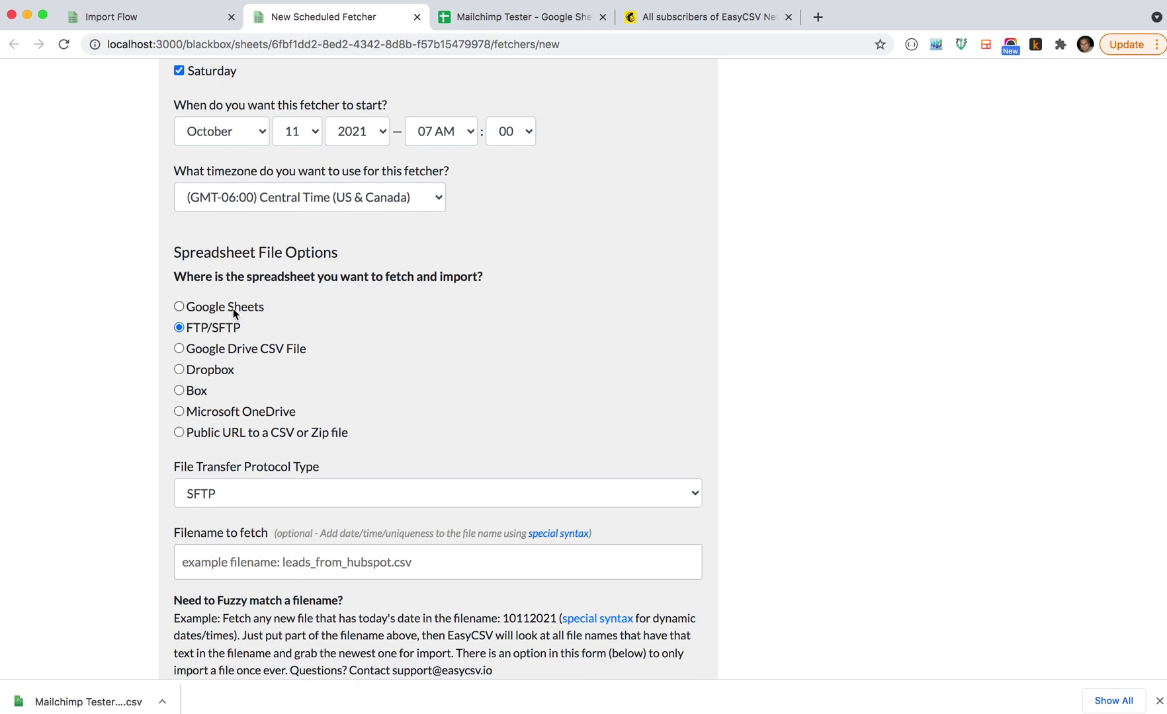
scroll(140, 336, down, 5)
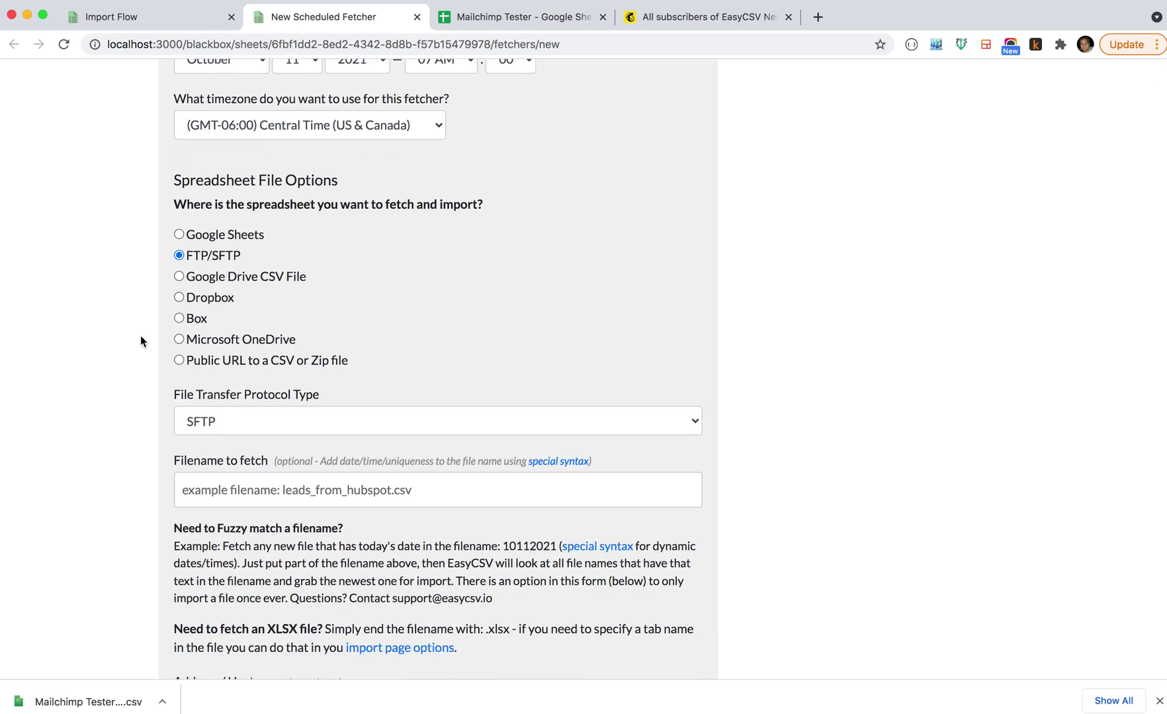
scroll(140, 335, up, 10)
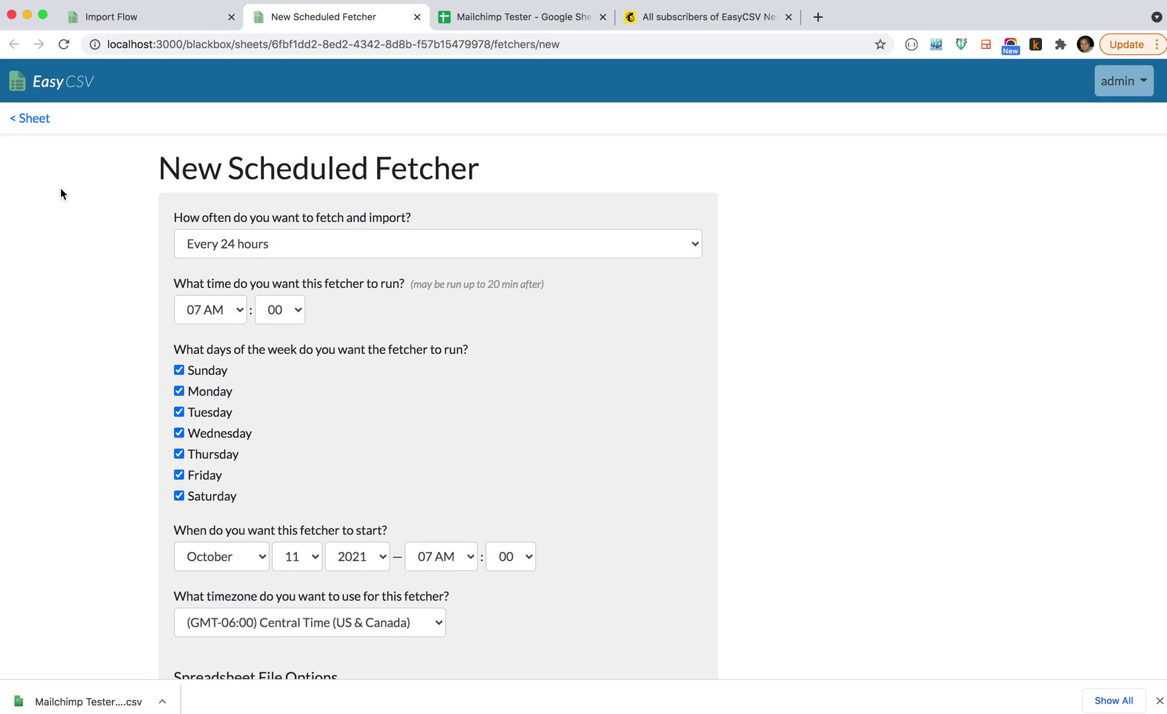
Close the New Scheduled Fetcher tab and return to the Import Flow options.
click(416, 17)
click(116, 232)
scroll(112, 233, up, 4)
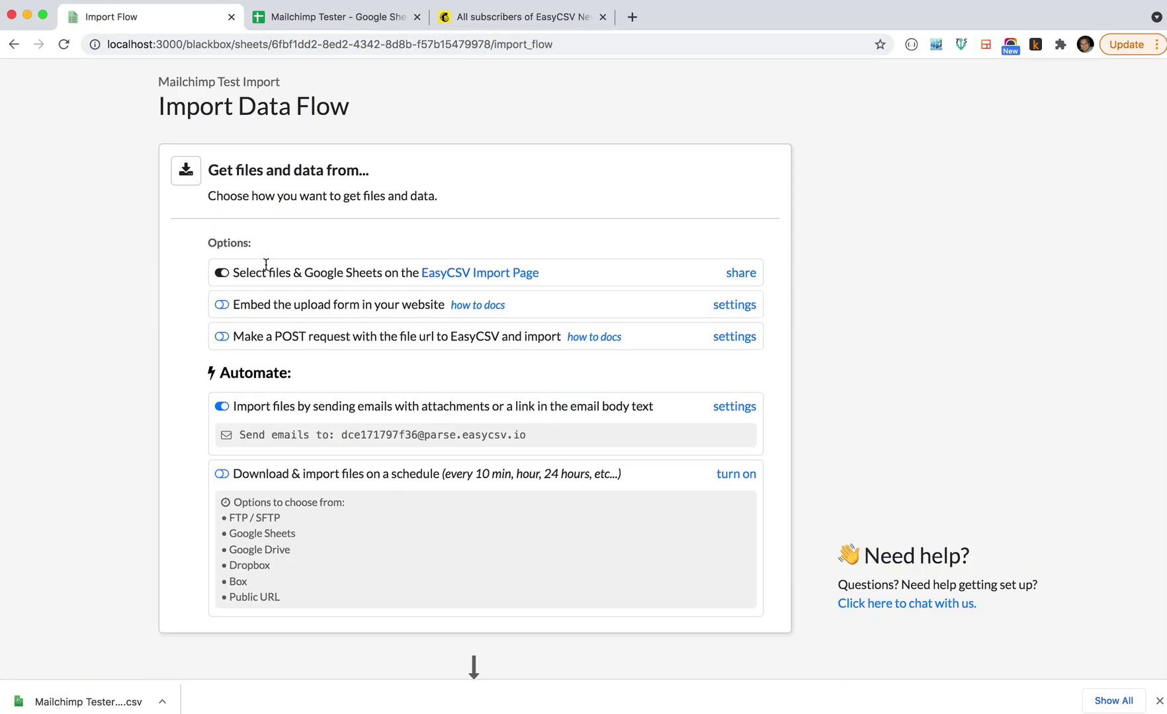
scroll(99, 268, down, 3)
scroll(132, 263, down, 5)
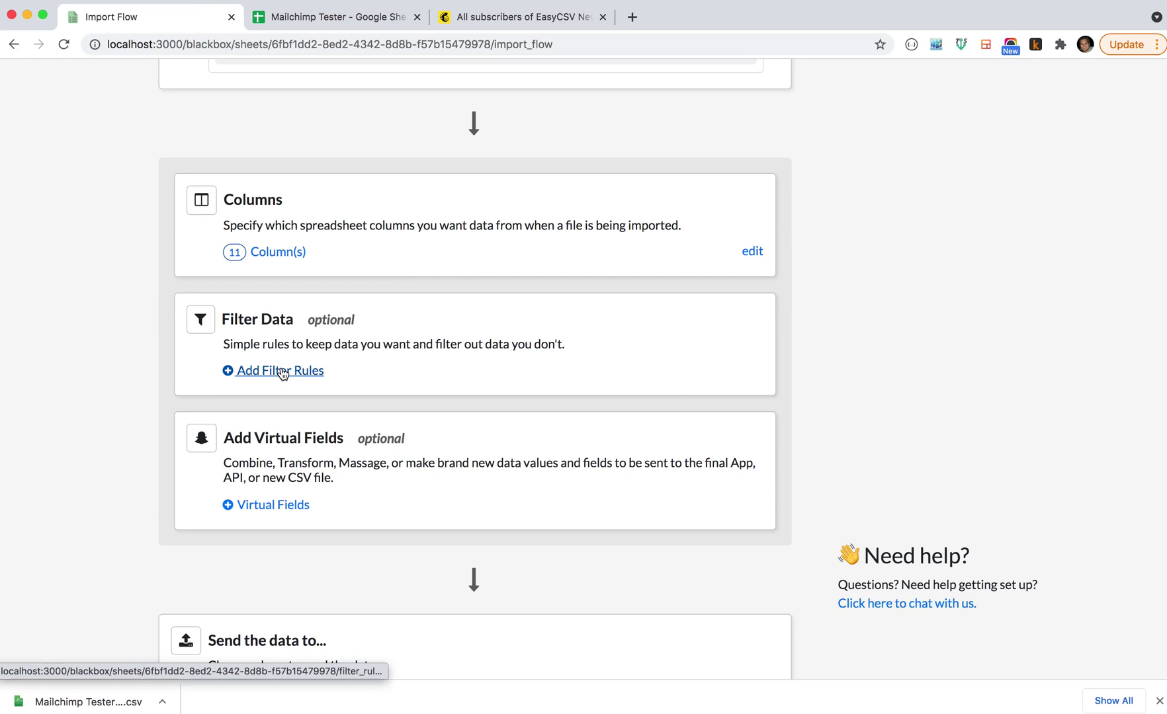
Add a filter rule importing rows only if email (text) exists.
click(282, 372)
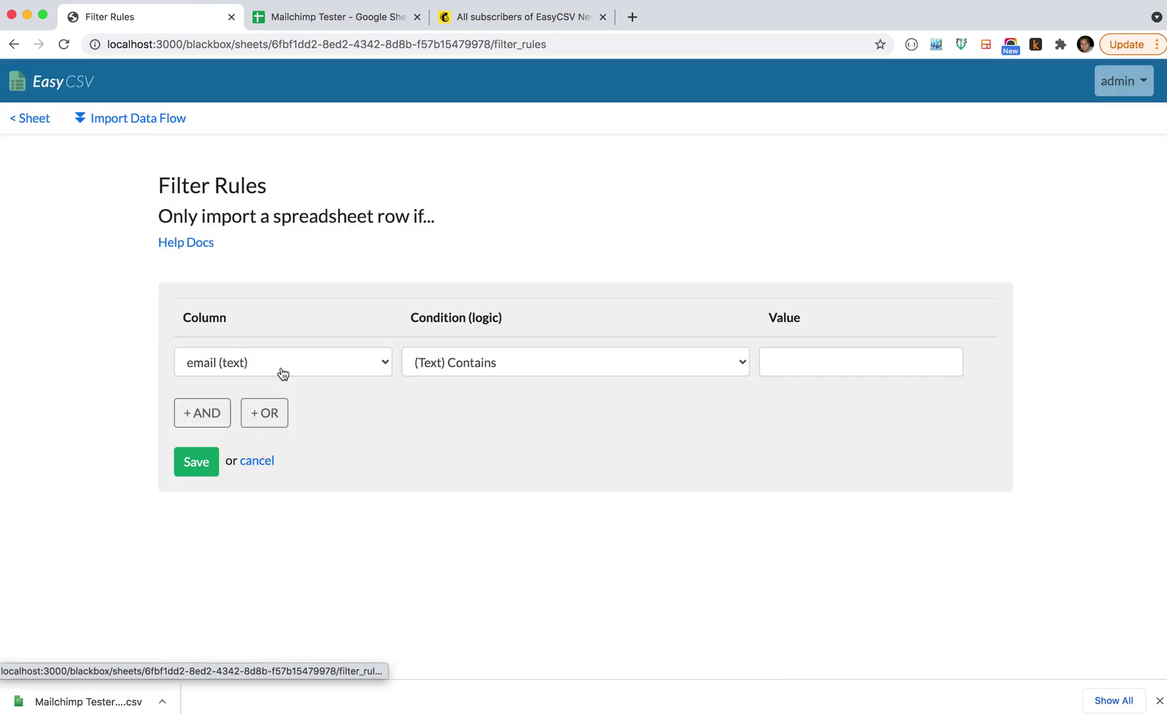
click(487, 362)
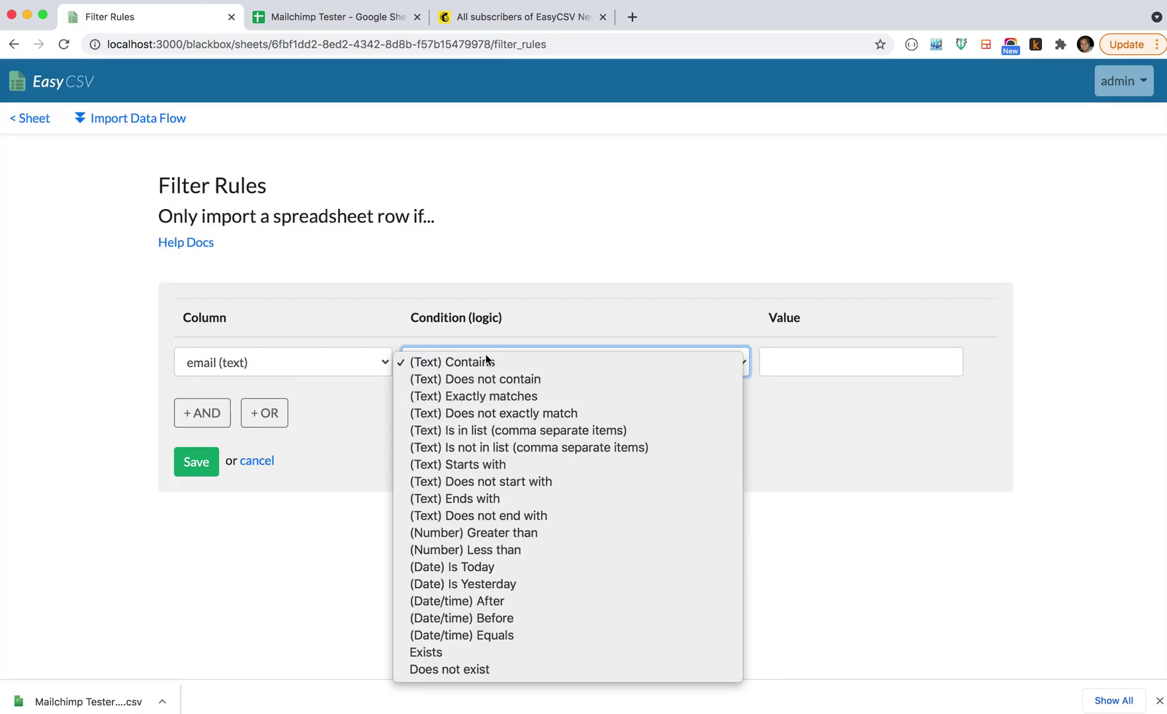
click(490, 653)
click(102, 429)
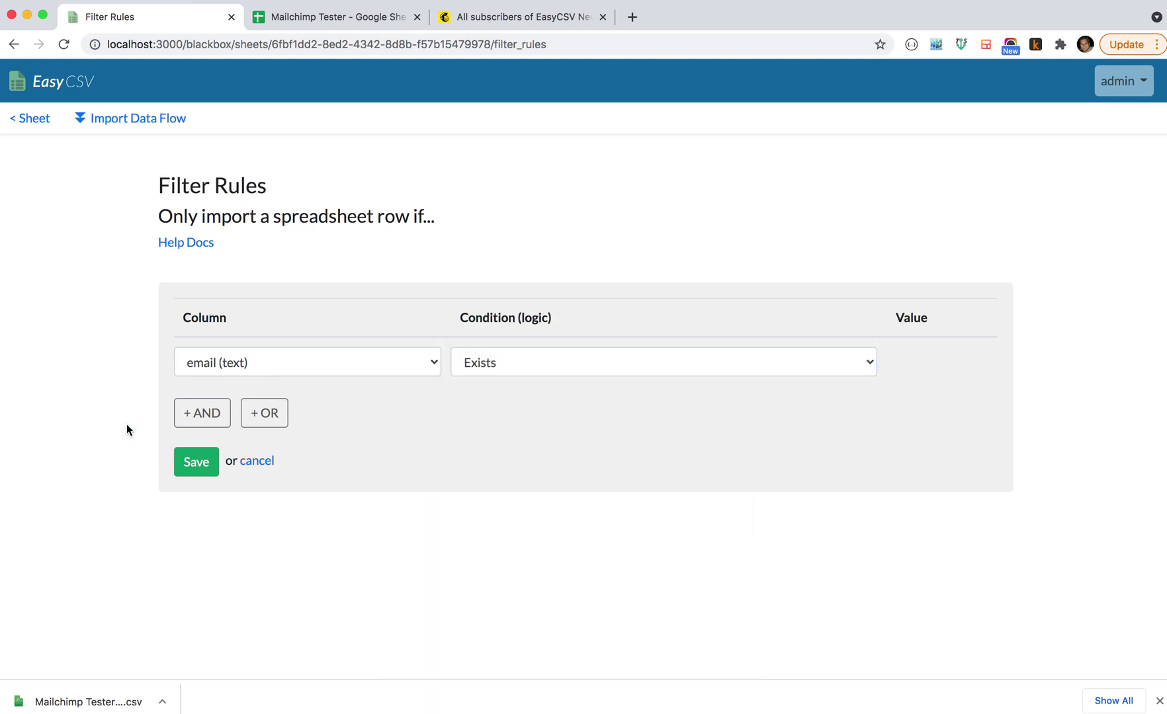
Go back to the Import Flow page and scroll to Add Virtual Fields.
click(13, 44)
scroll(108, 297, down, 5)
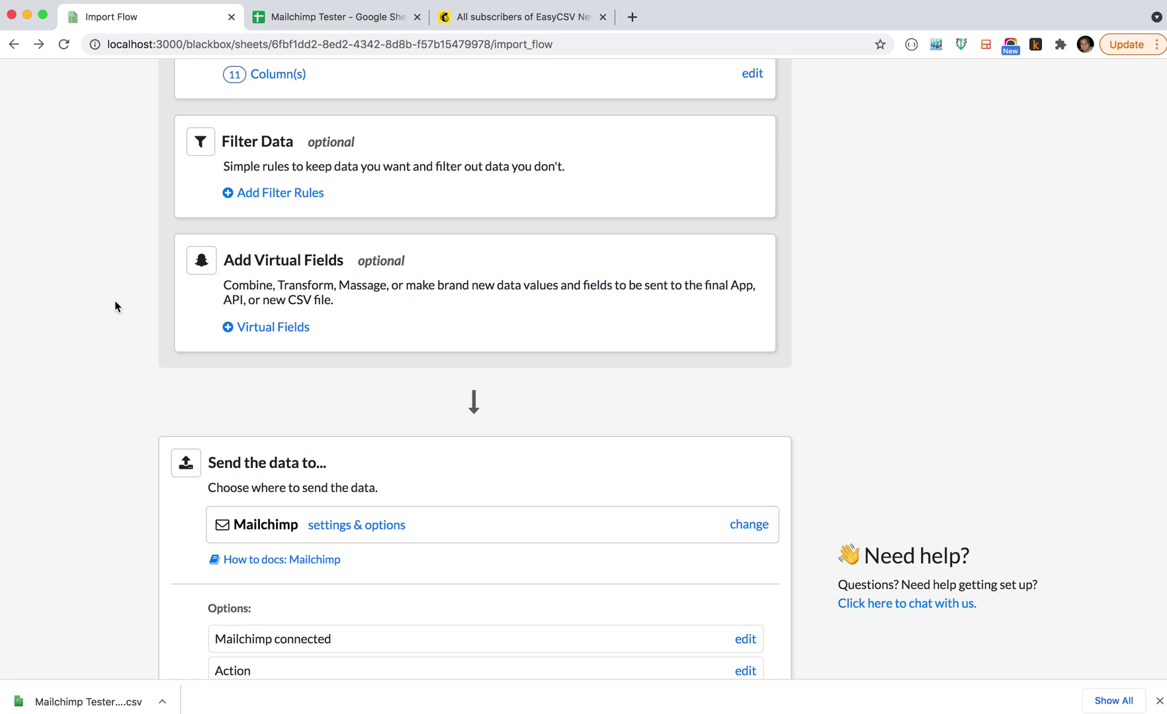
Create a new virtual field keyed full_name with first_name as its first source column.
click(302, 327)
click(202, 324)
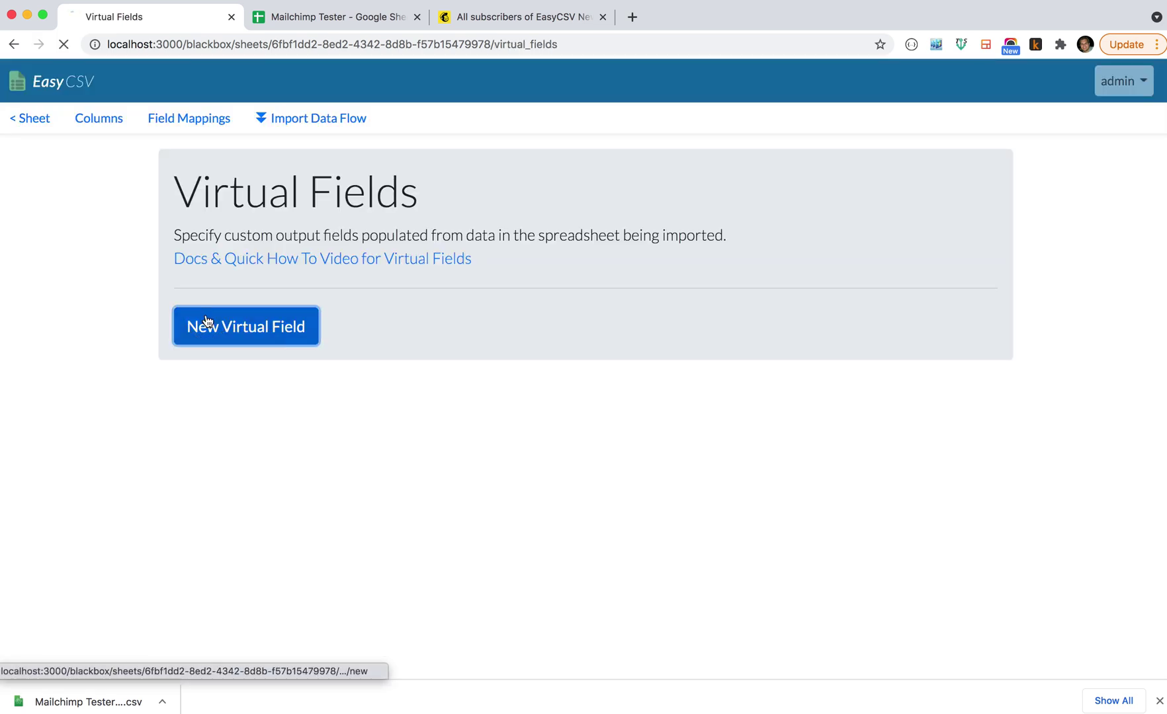
click(201, 277)
text(full_name)
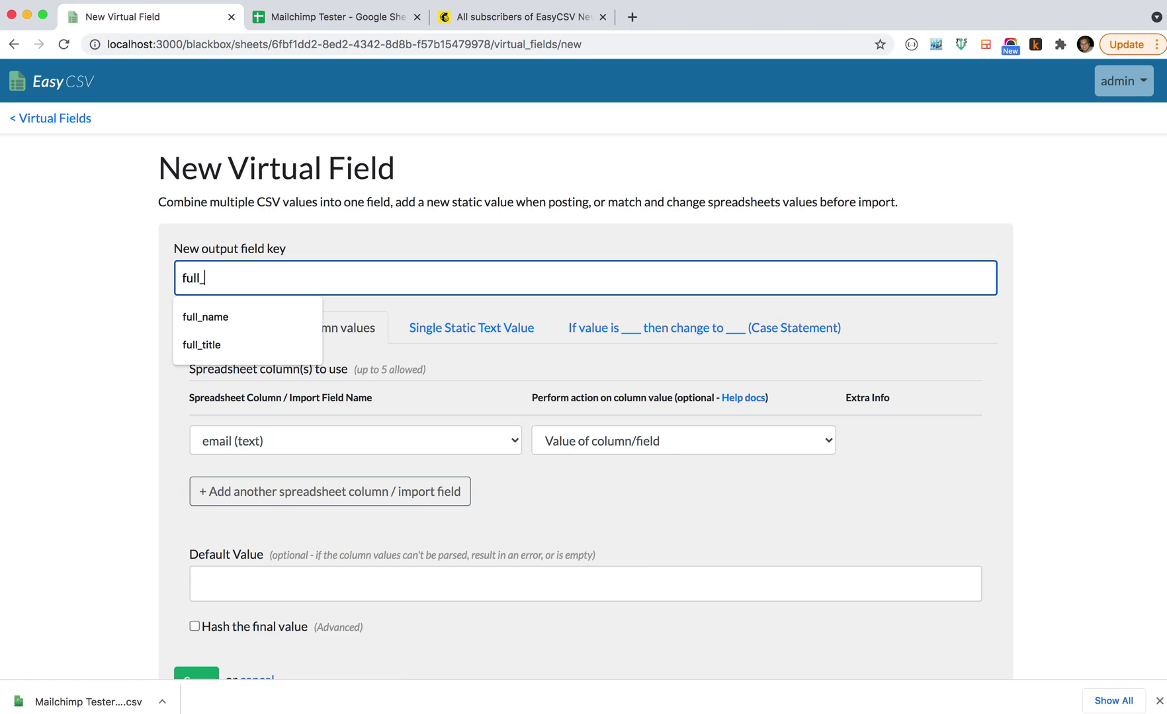
click(250, 442)
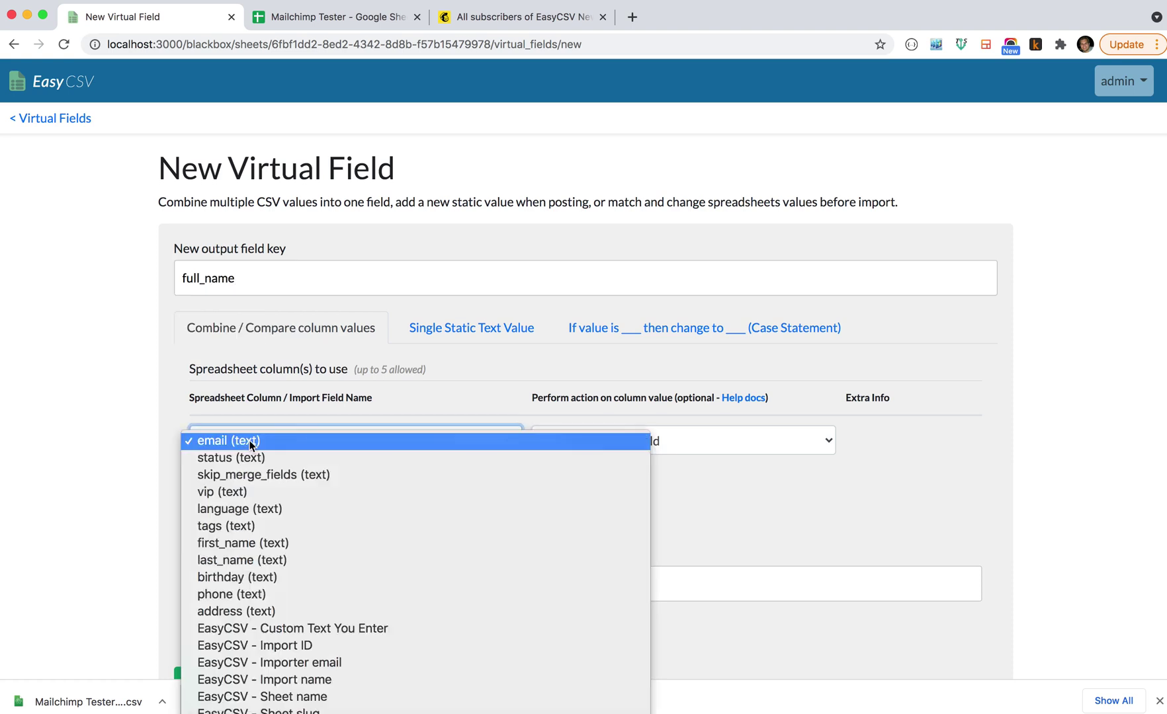
click(282, 545)
Add last_name as the second column, keep the space delimiter, and save.
click(256, 493)
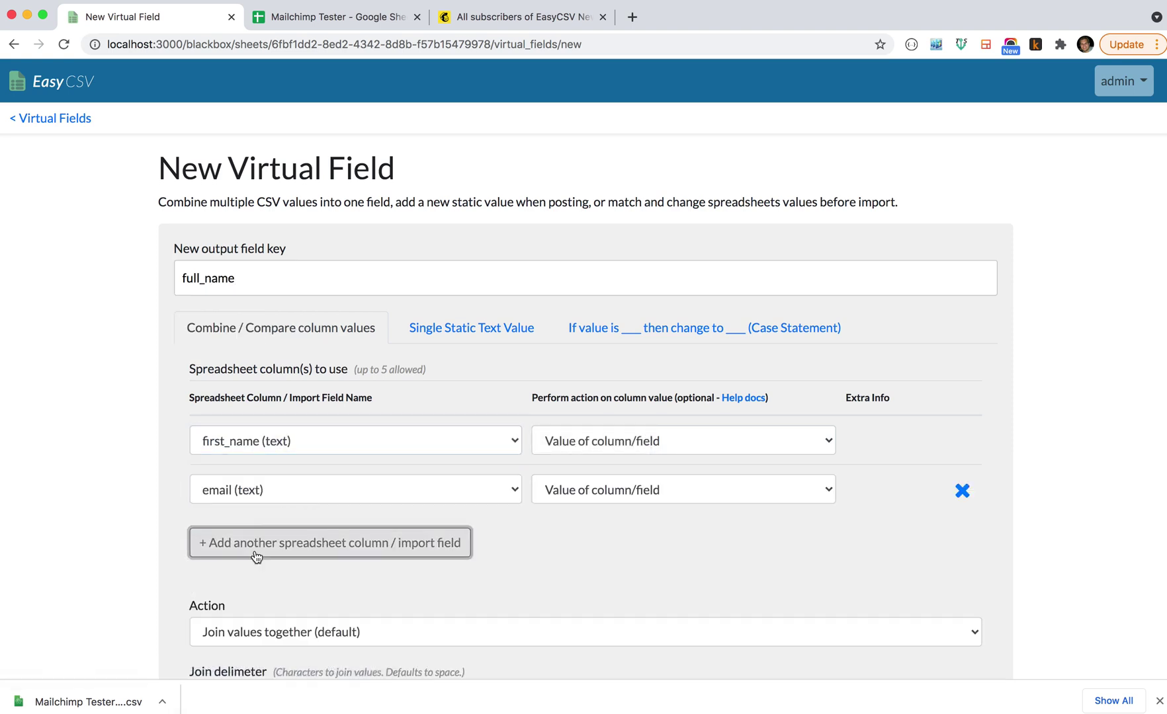
click(247, 495)
key(Return)
scroll(119, 554, down, 3)
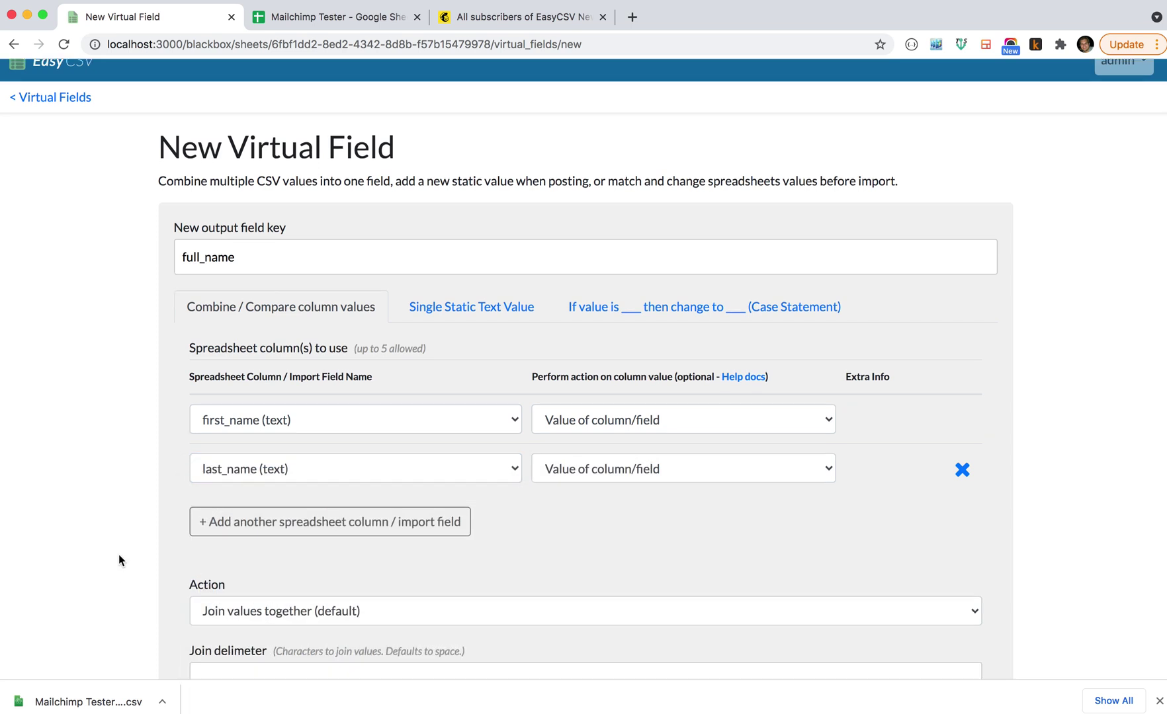
click(231, 512)
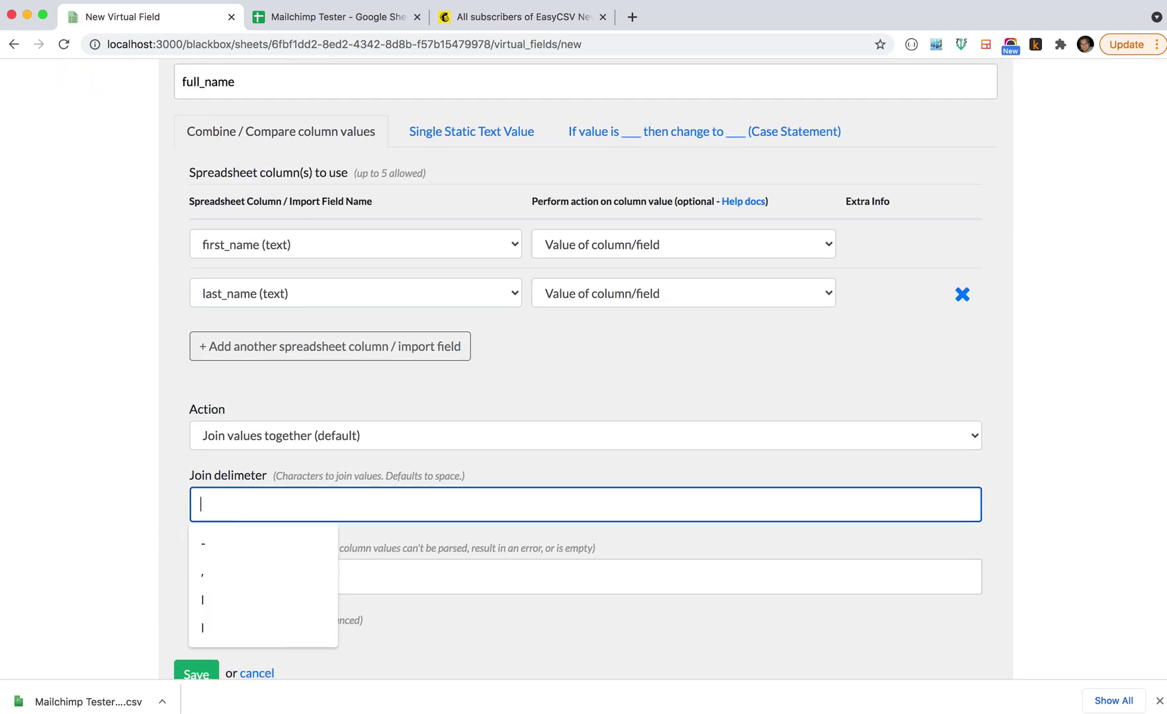
click(171, 625)
click(197, 672)
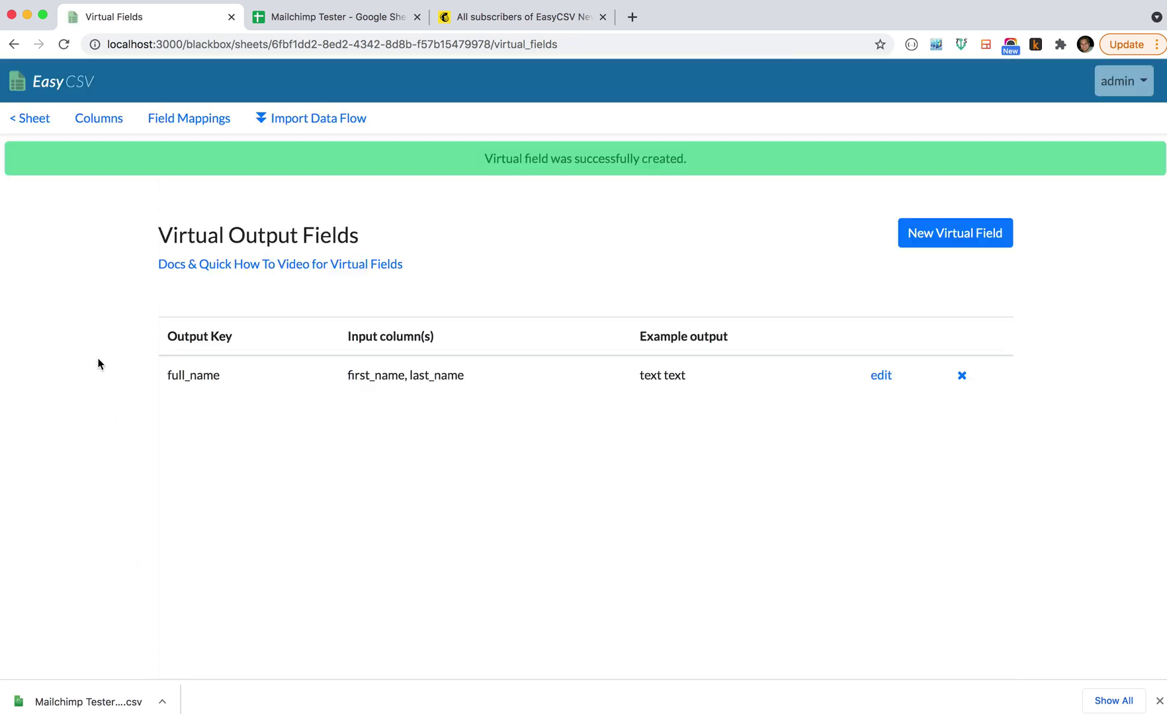
drag(651, 371, 636, 391)
click(539, 393)
click(882, 376)
click(572, 404)
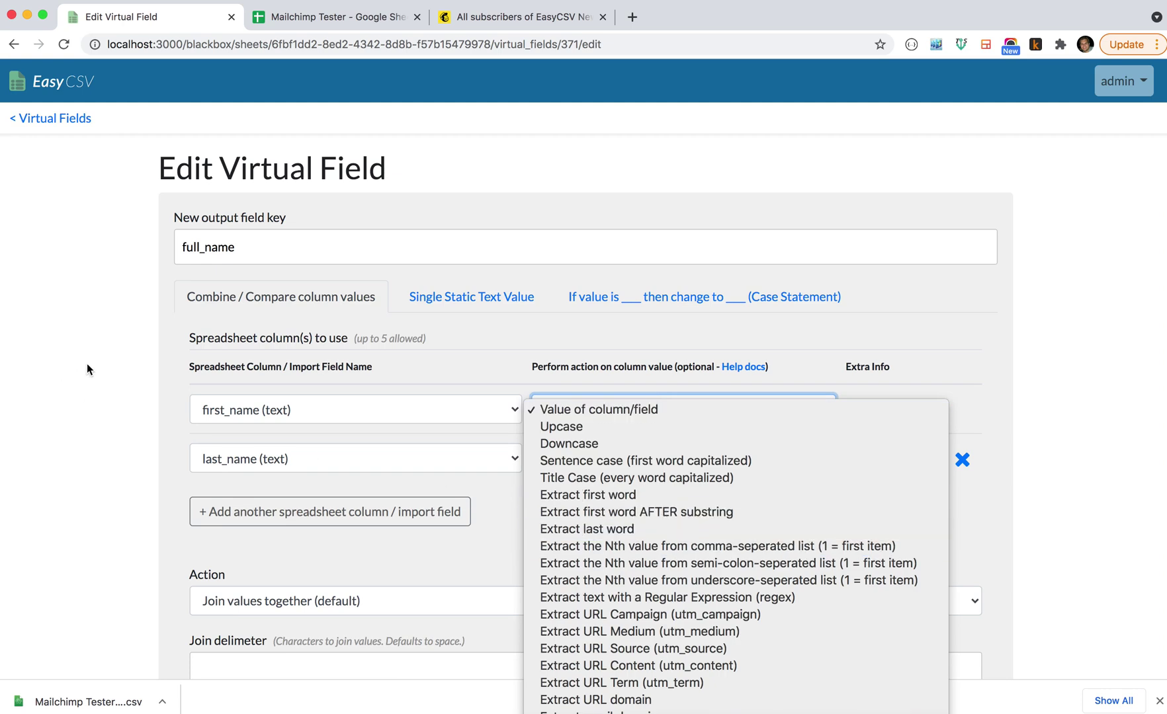
click(88, 364)
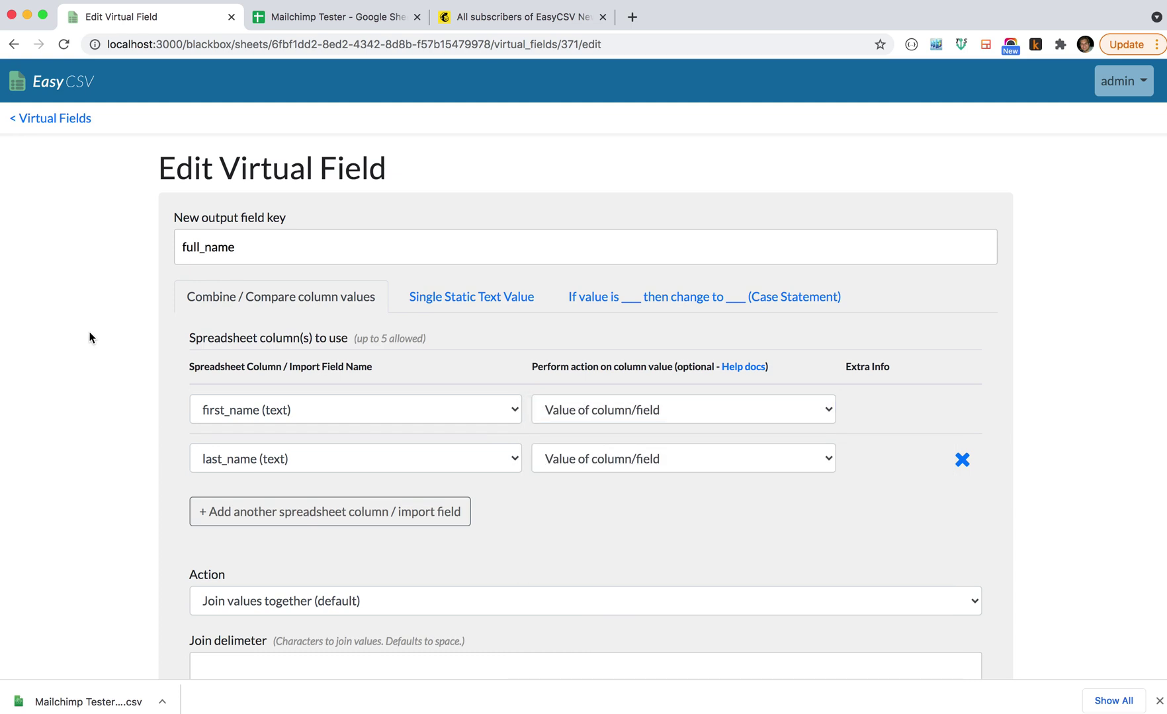
click(706, 296)
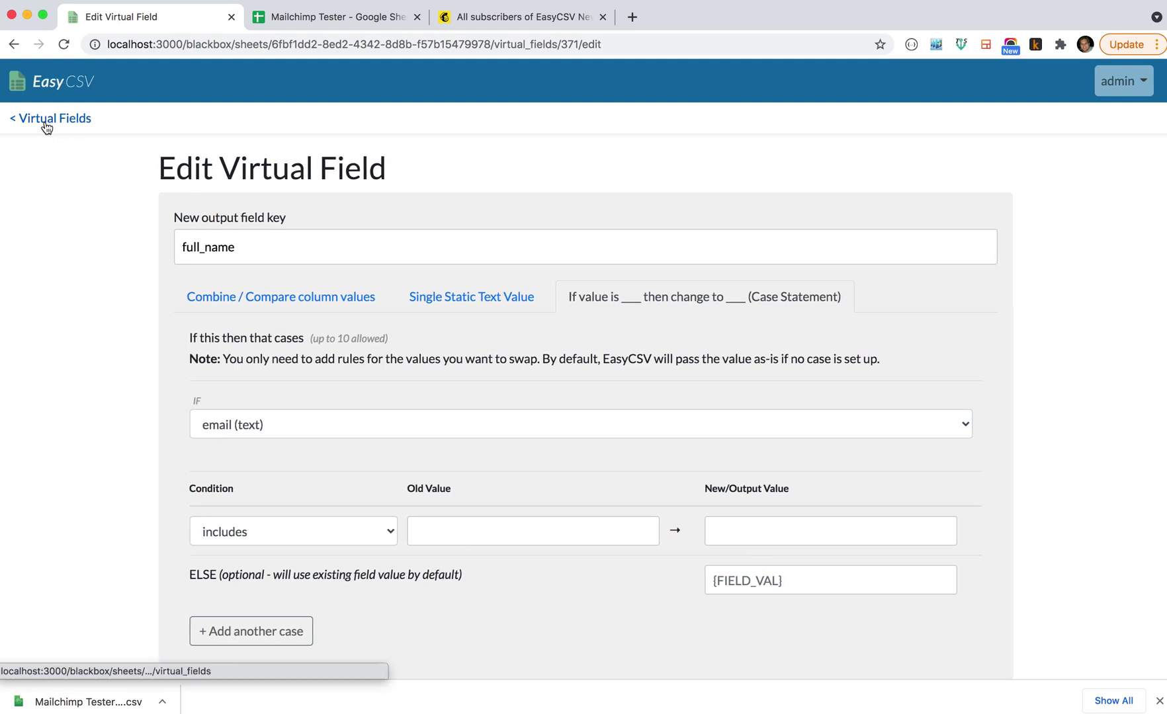
click(14, 45)
click(14, 44)
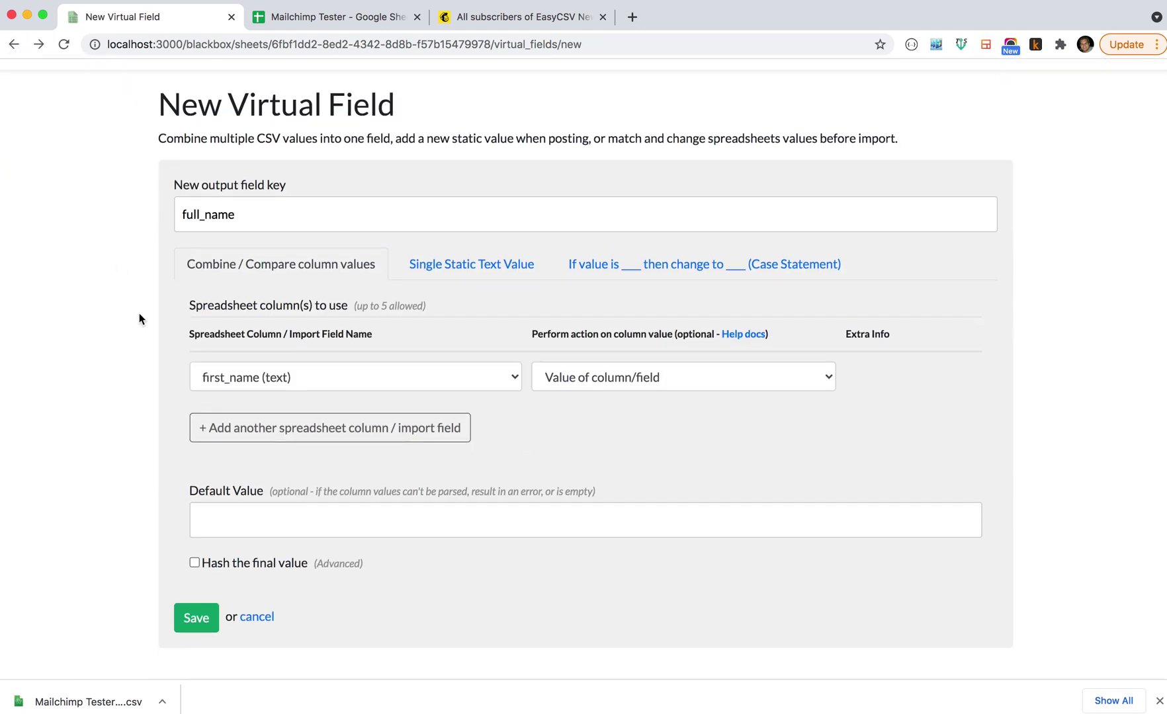
click(14, 44)
Return to the Import Data Flow and open Mailchimp's Choose Audience/List settings.
click(281, 121)
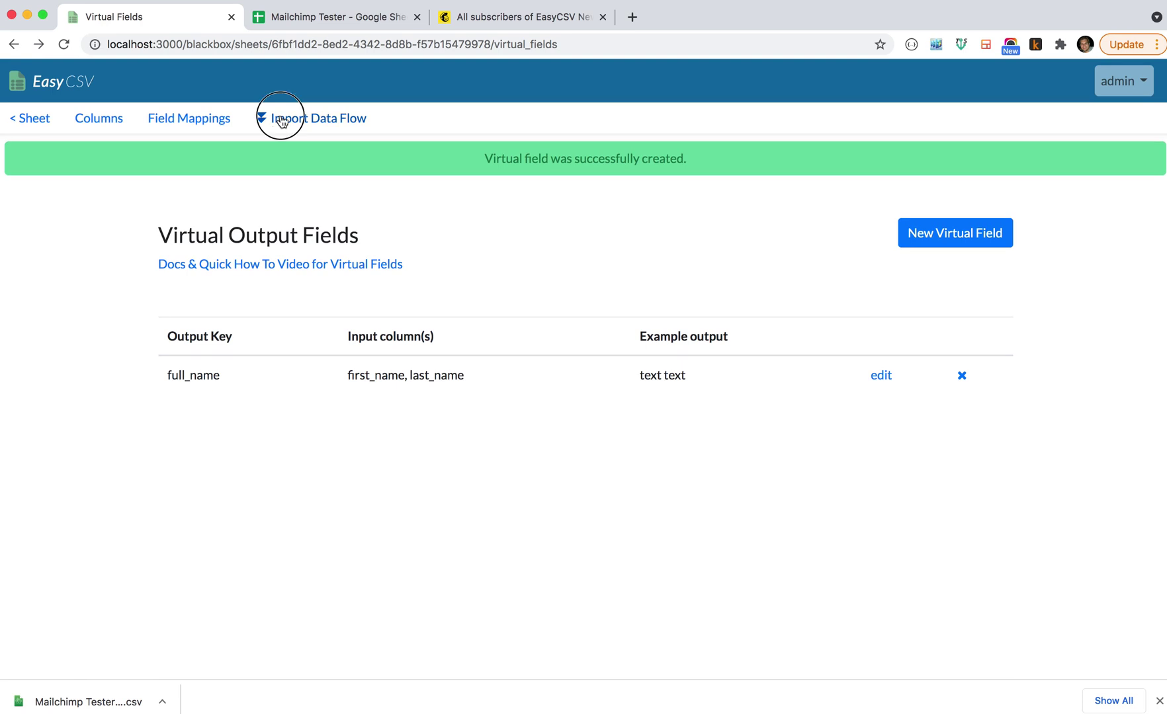
scroll(205, 319, down, 15)
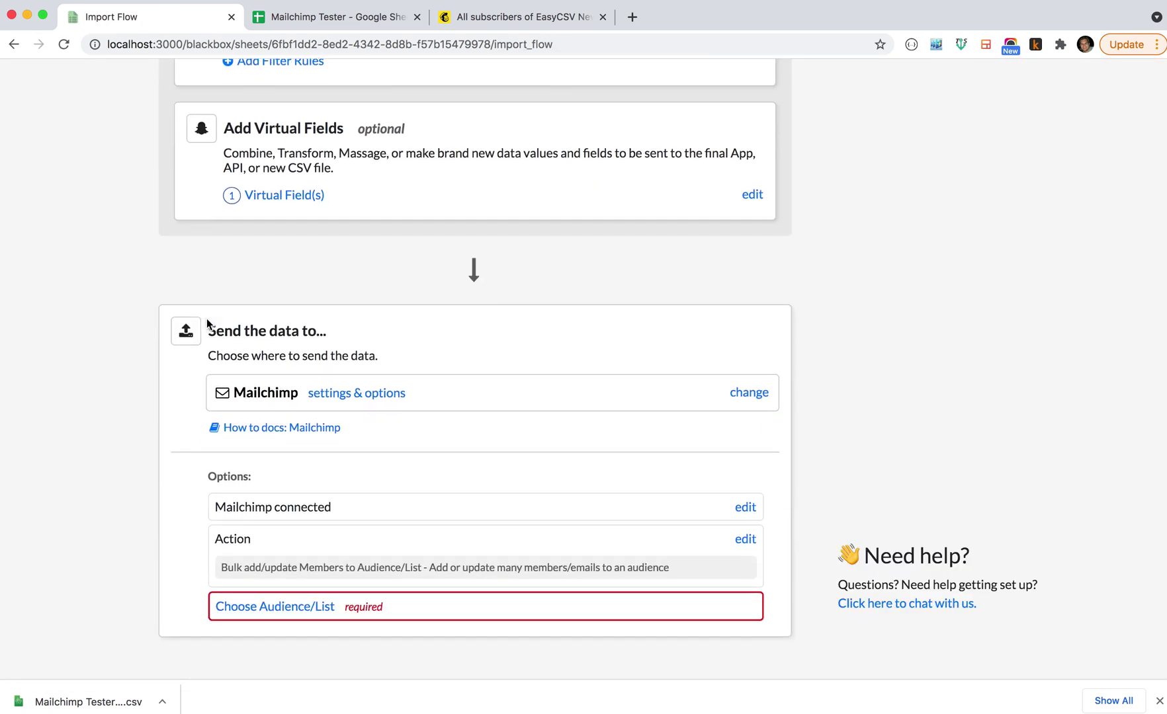
scroll(207, 320, down, 2)
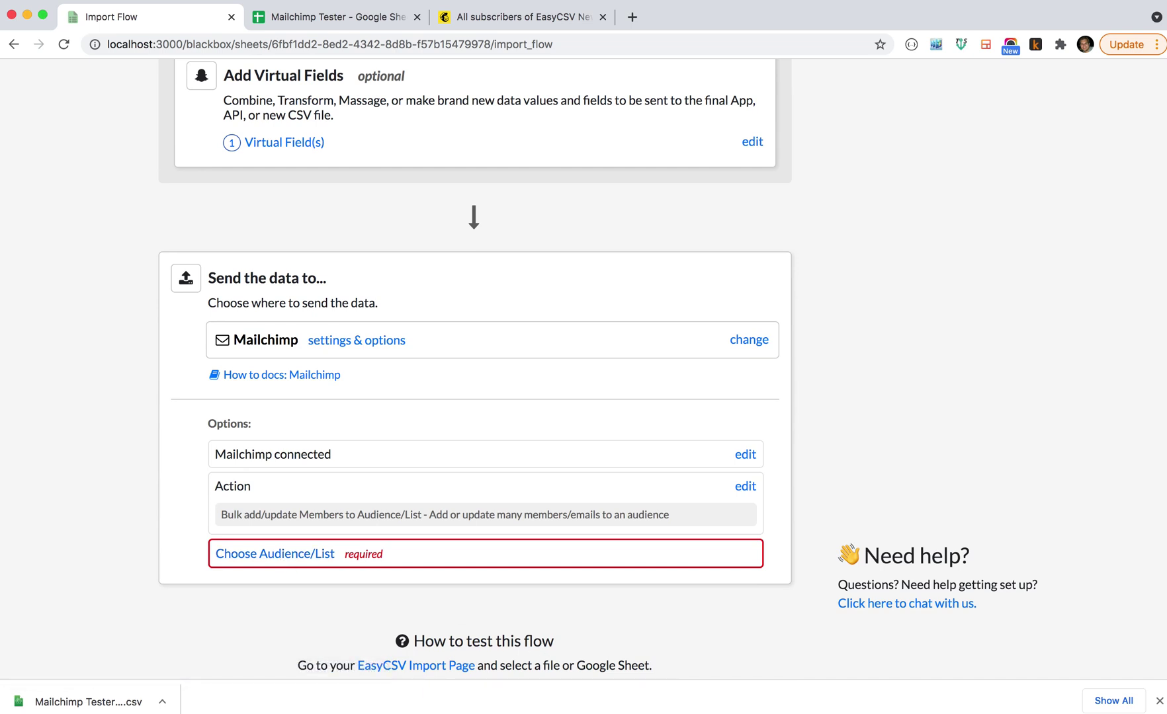
click(154, 600)
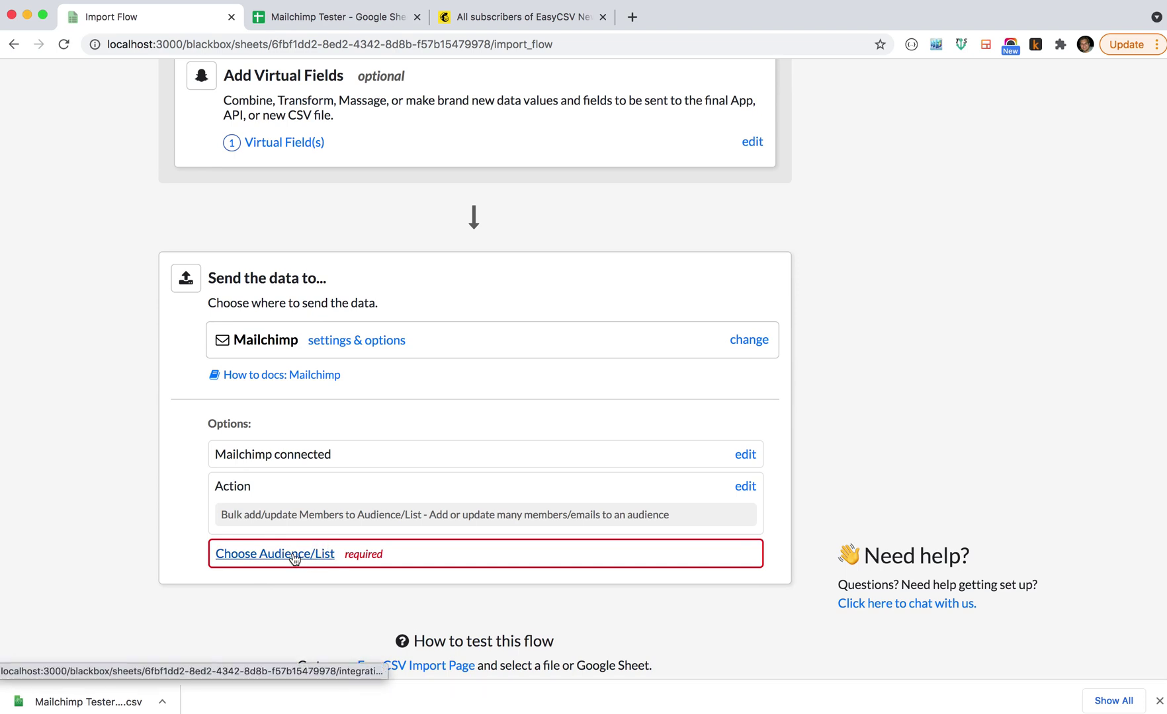
click(295, 557)
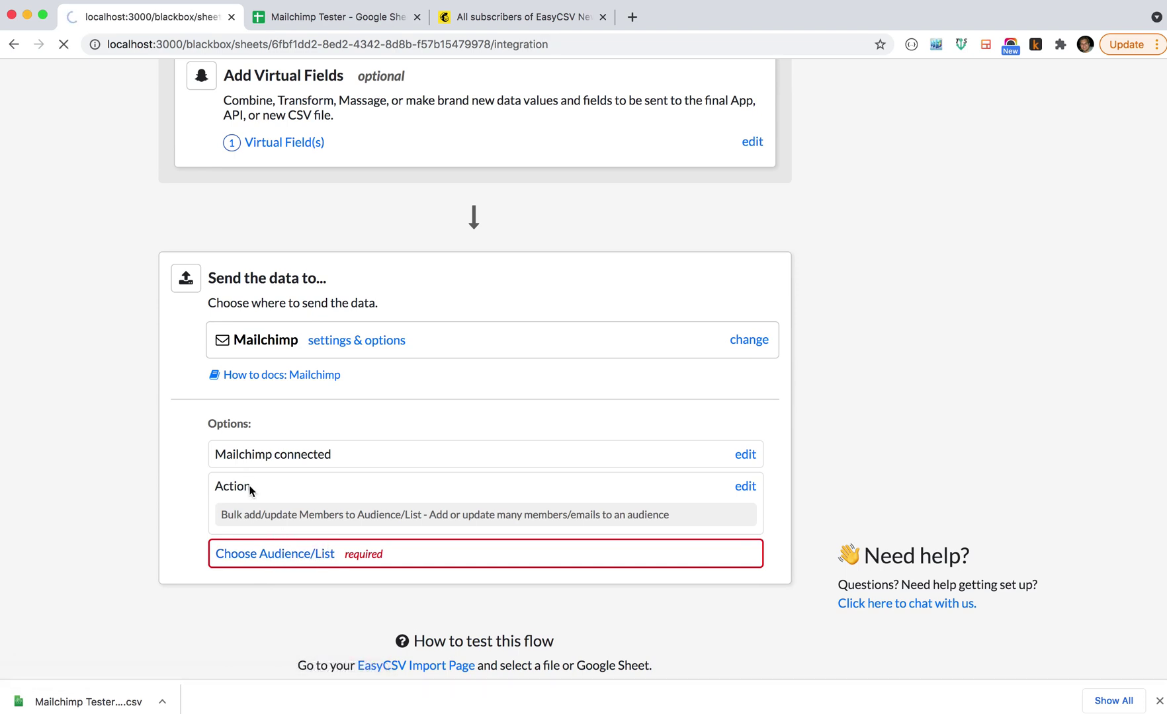
Keep 'EasyCSV Newsletter - 12 contacts' as the audience and save the integration options.
scroll(114, 470, down, 1)
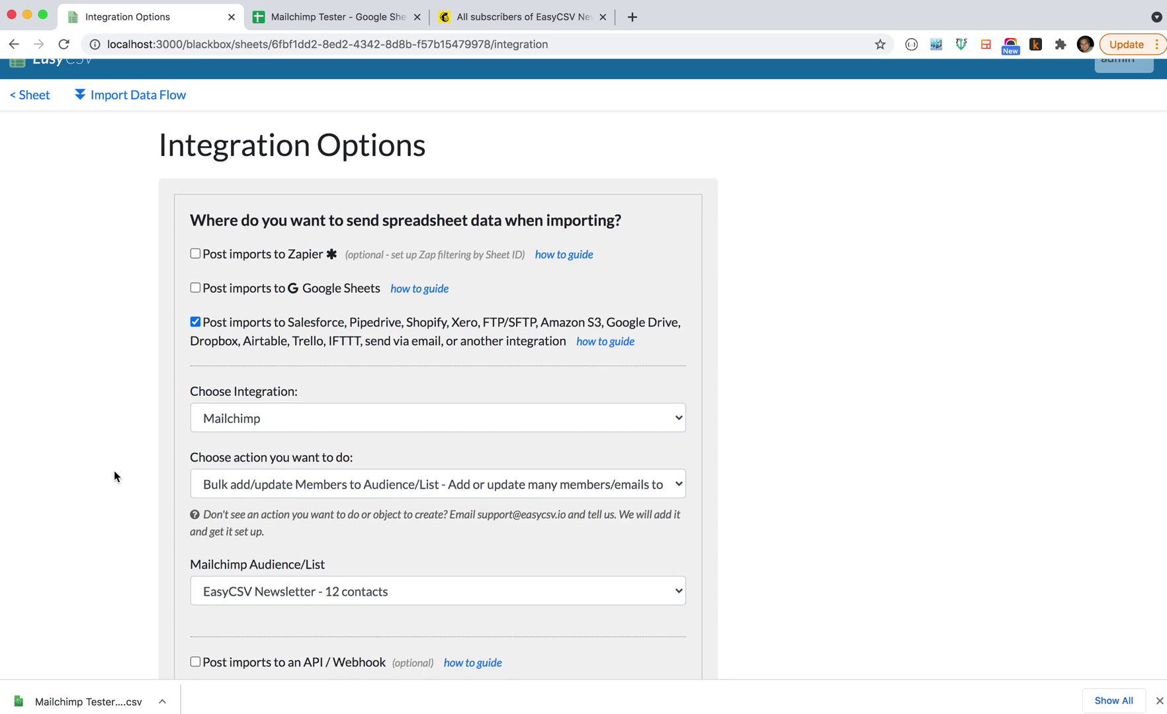
click(273, 585)
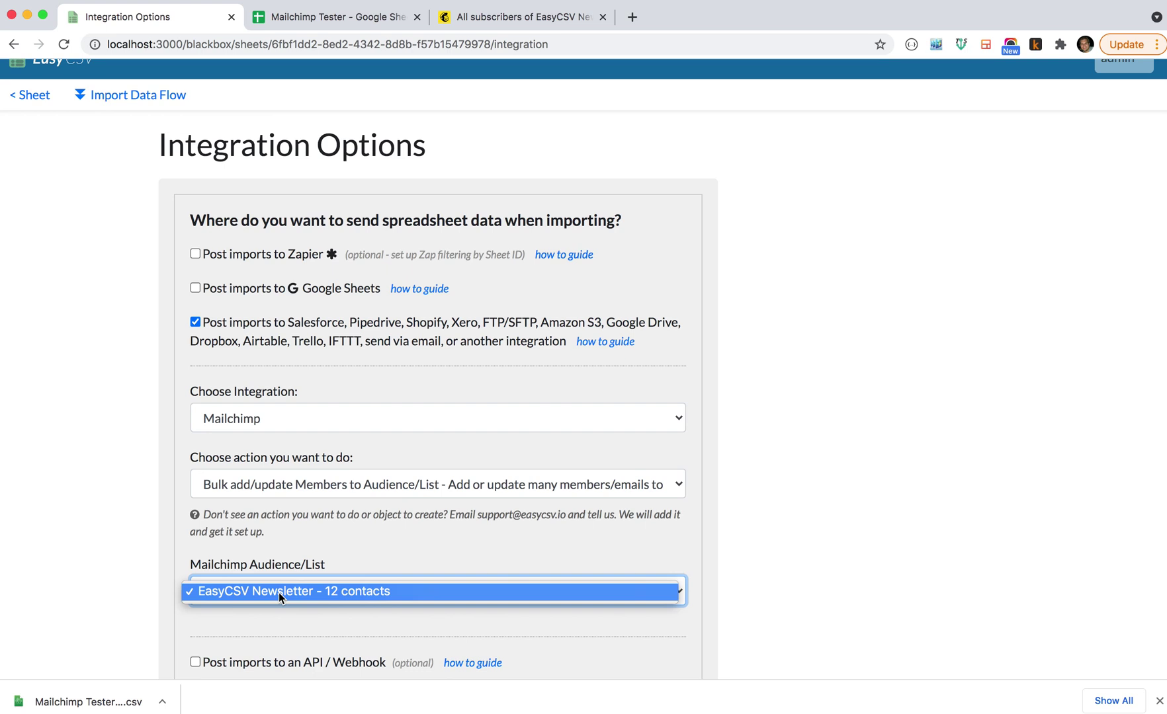
click(273, 595)
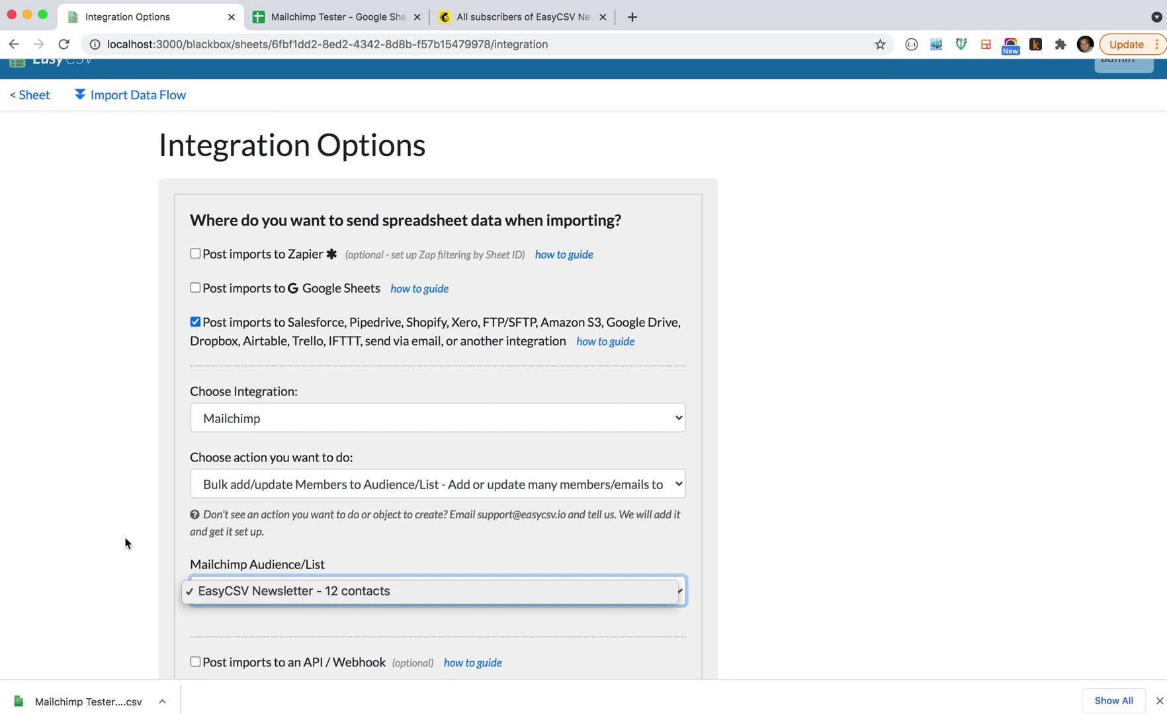
click(126, 544)
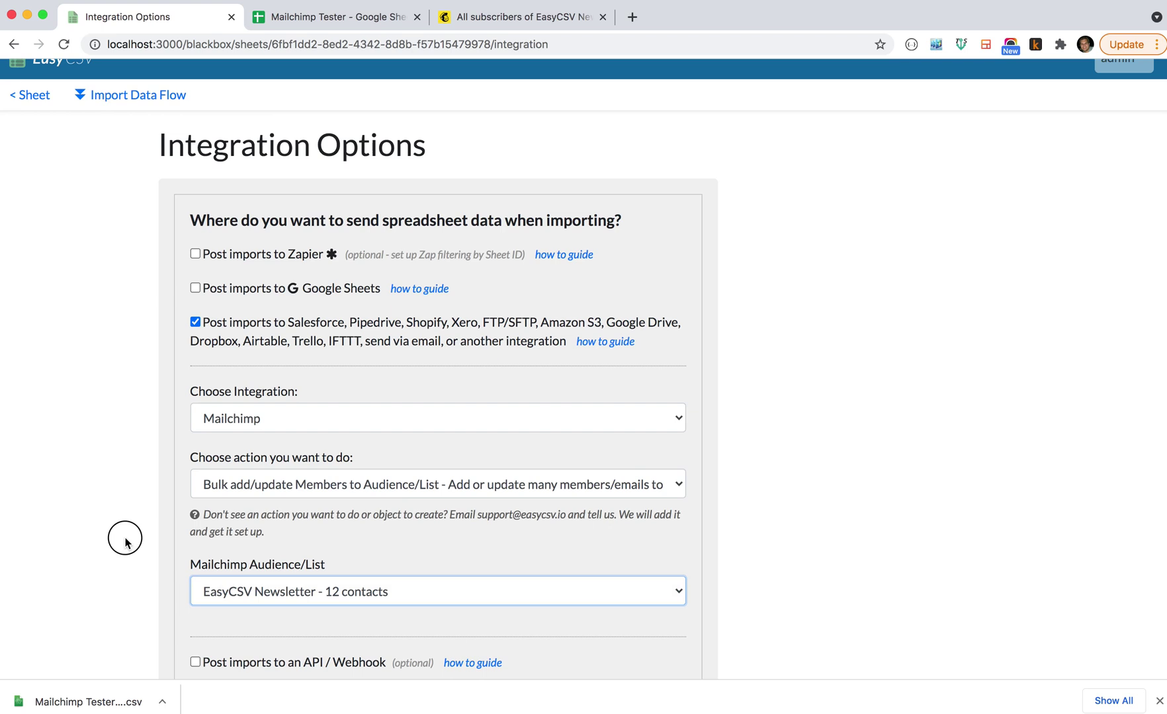
scroll(125, 542, down, 3)
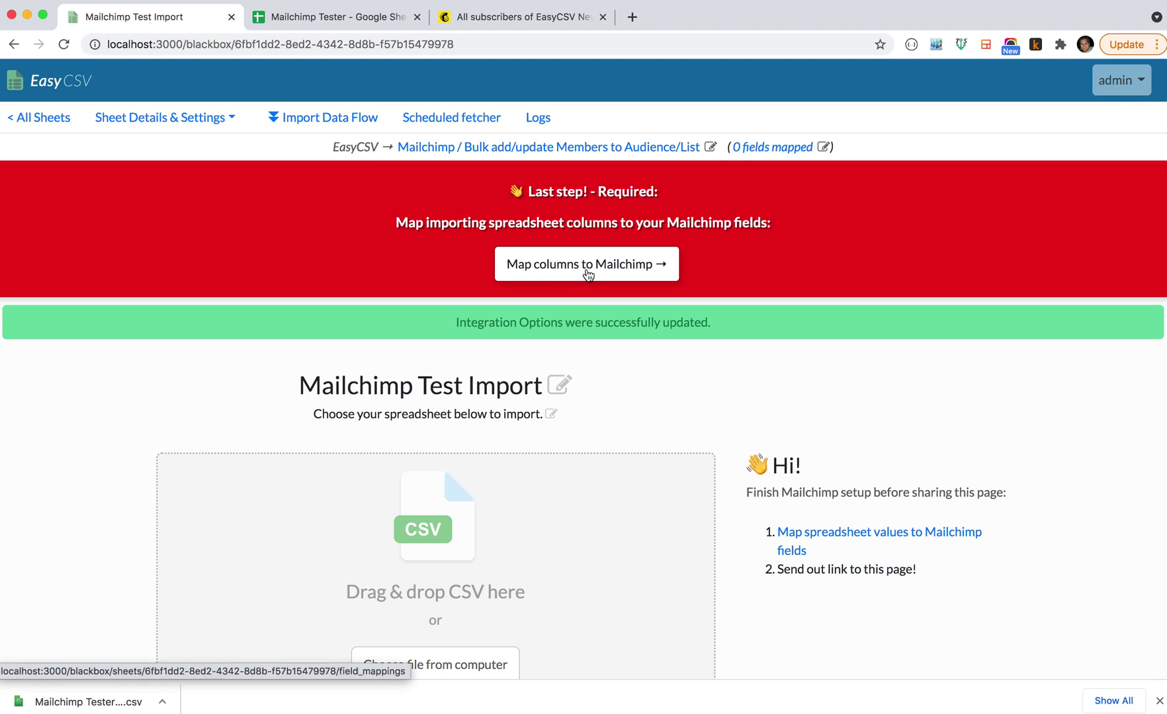
Go to 'Send the data to' and open 'Map spreadsheet columns to Mailchimp fields'.
click(283, 119)
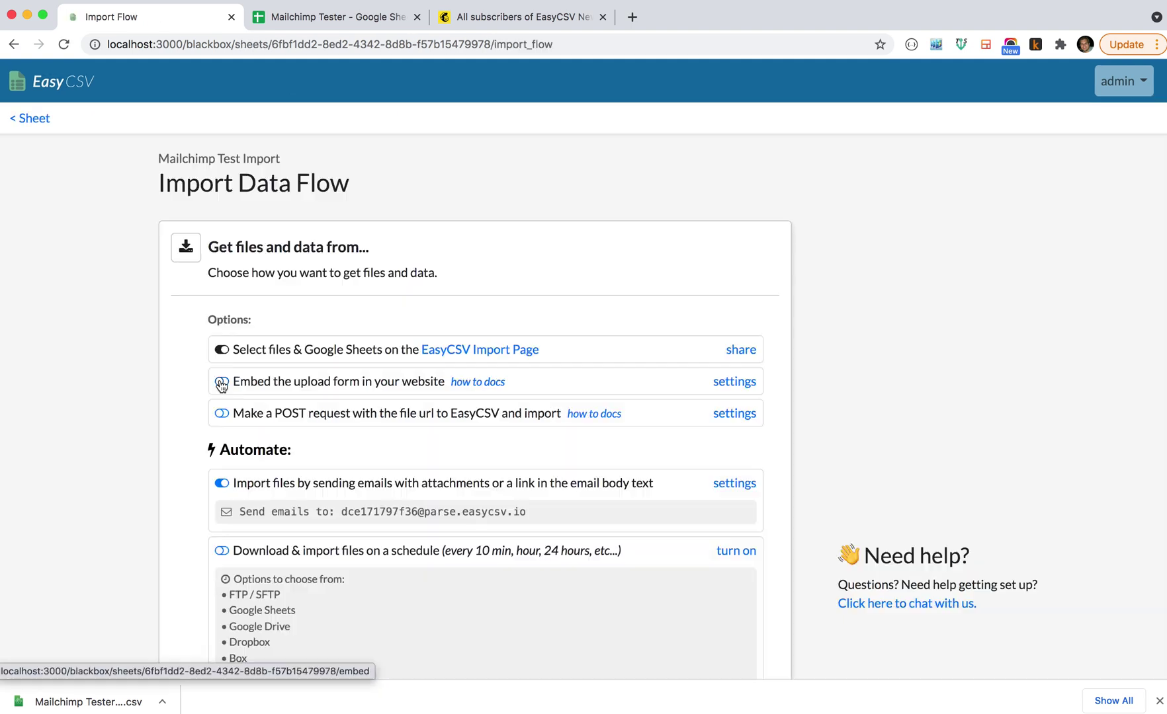
scroll(202, 366, down, 6)
scroll(202, 365, down, 10)
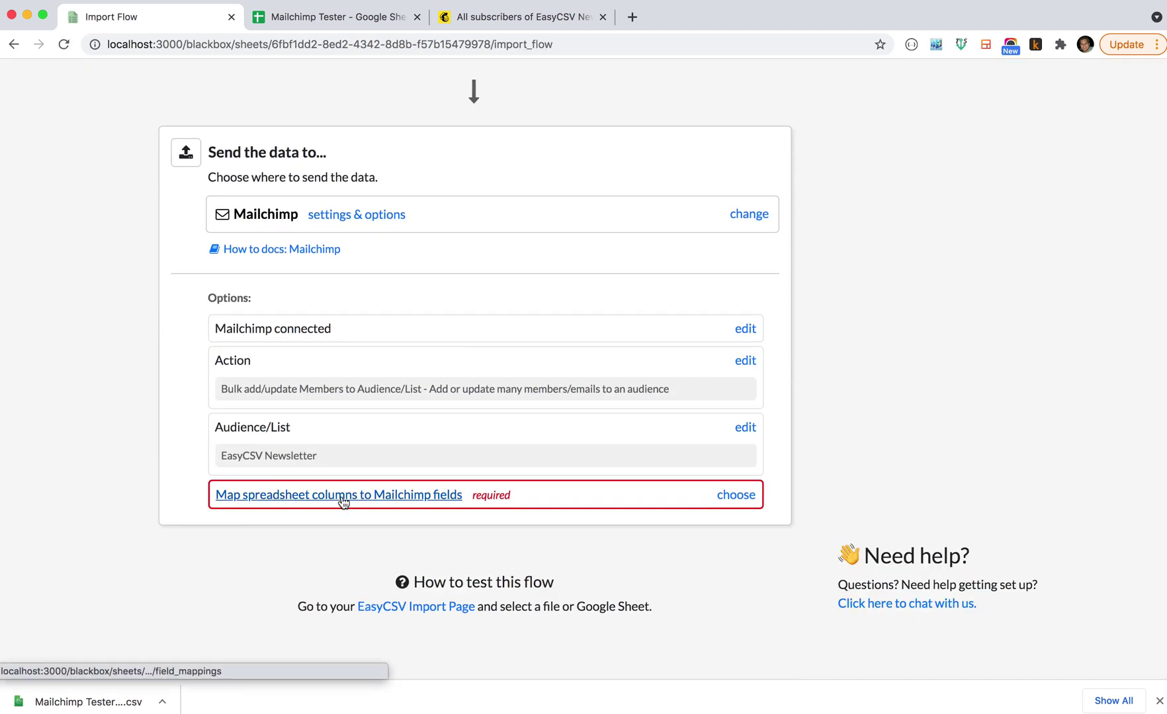
click(366, 502)
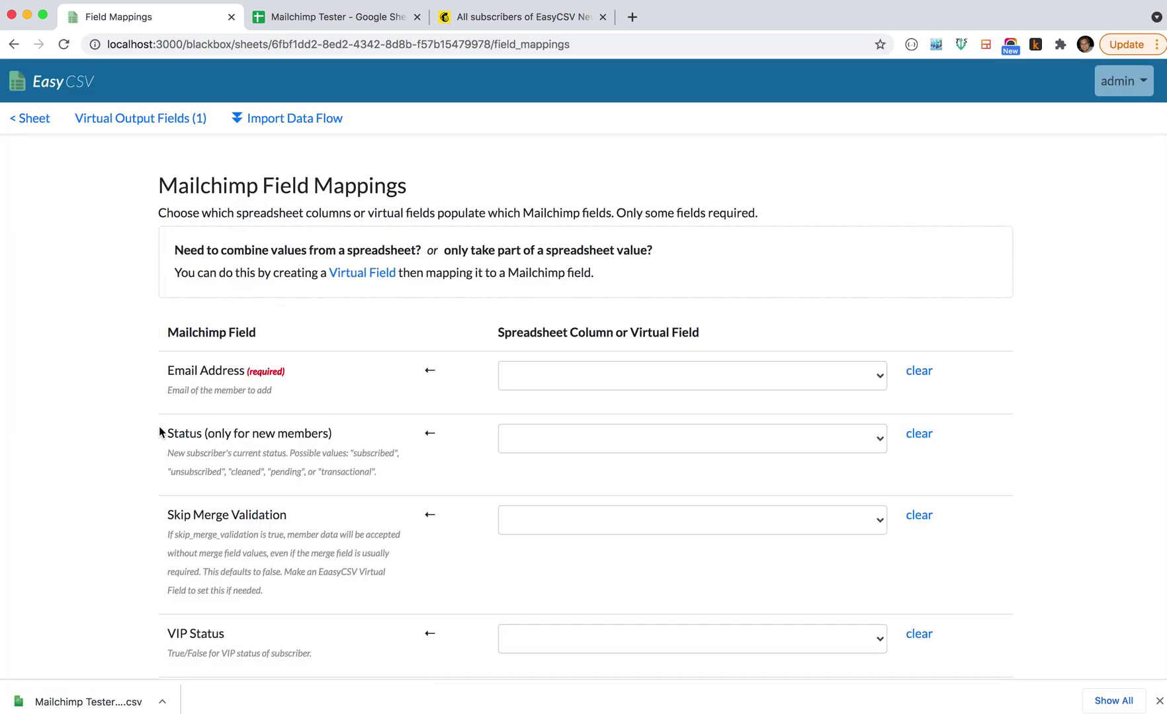
scroll(139, 427, down, 2)
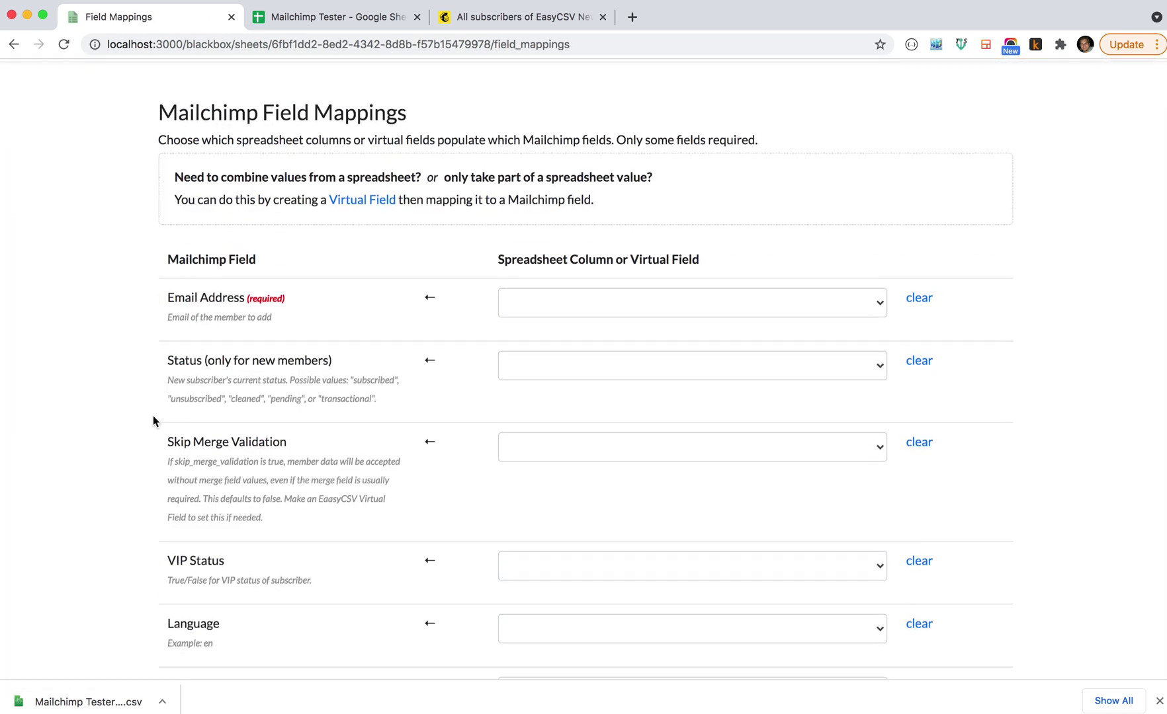
Map Email Address to the email column and Status to the status column.
click(605, 304)
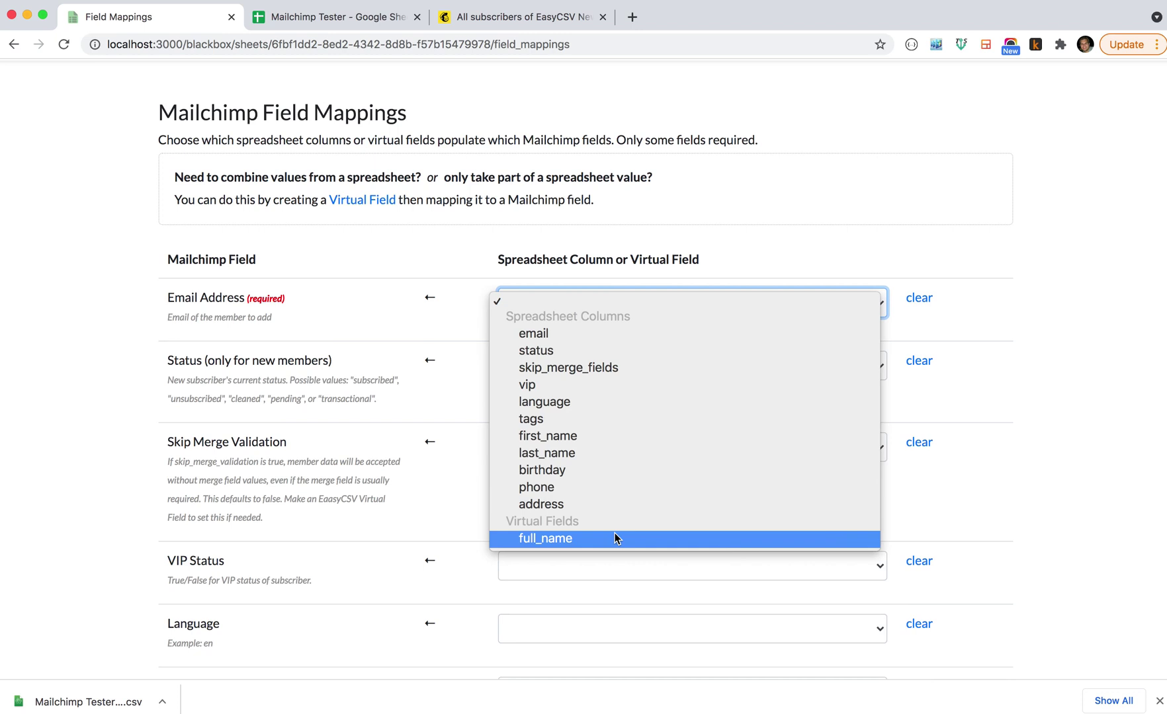
double_click(225, 299)
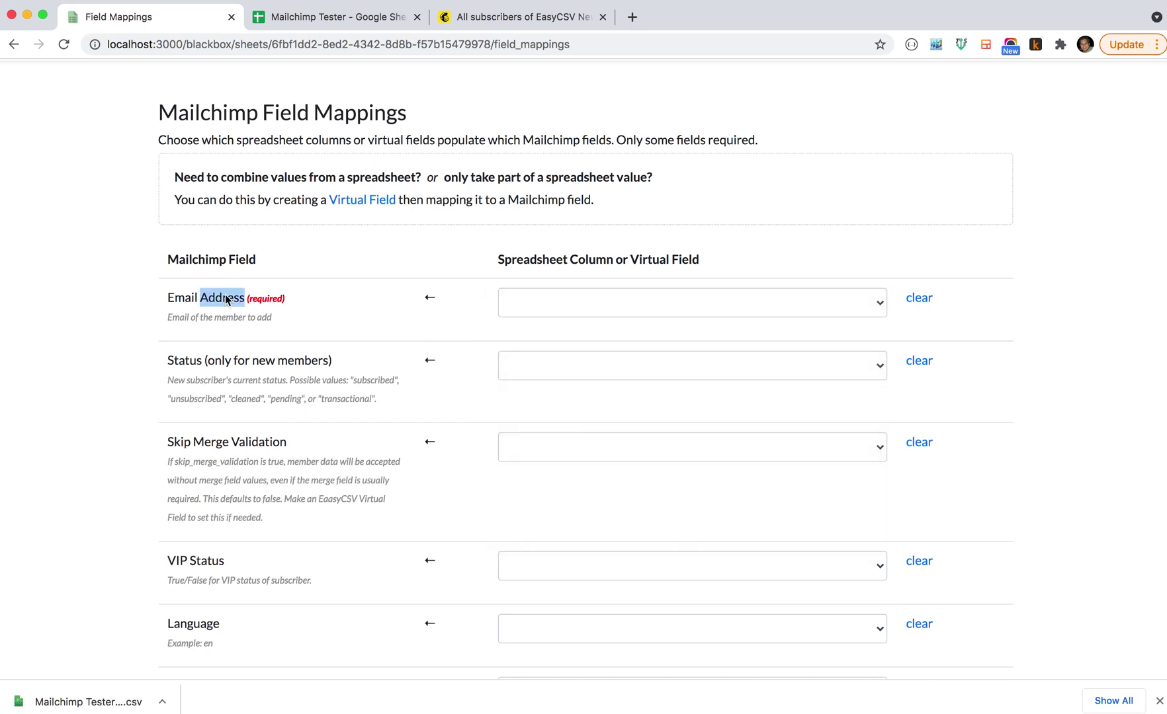
click(602, 303)
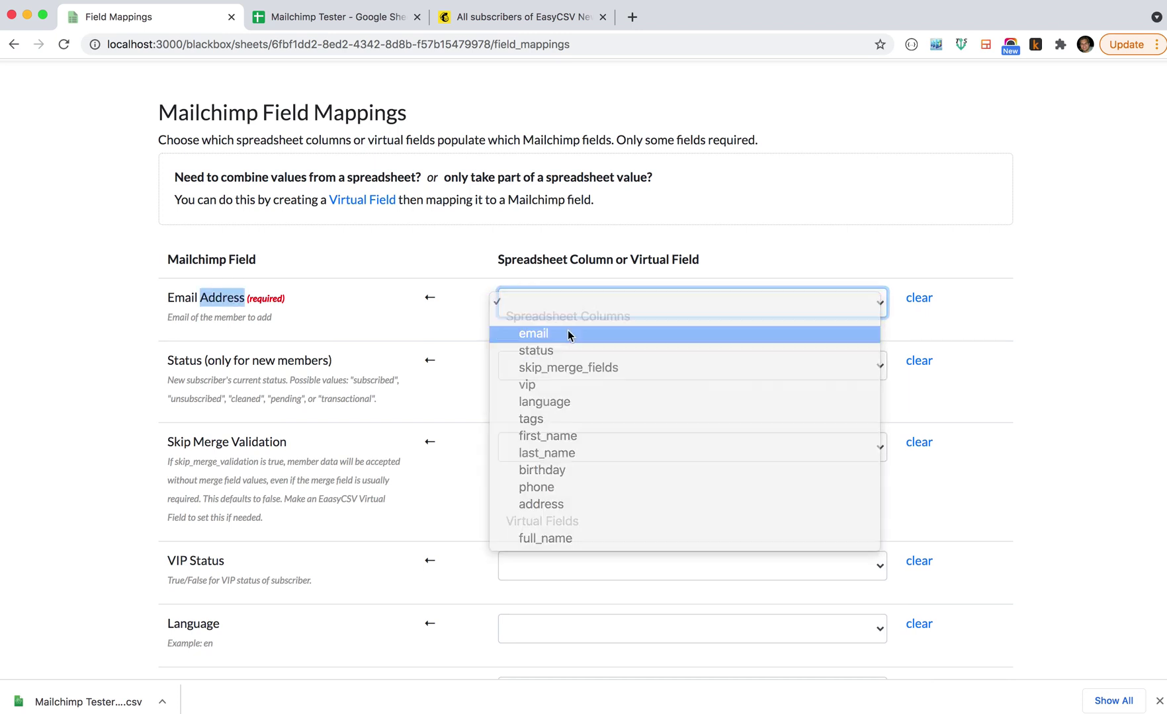
click(568, 335)
click(169, 337)
drag(175, 299, 226, 309)
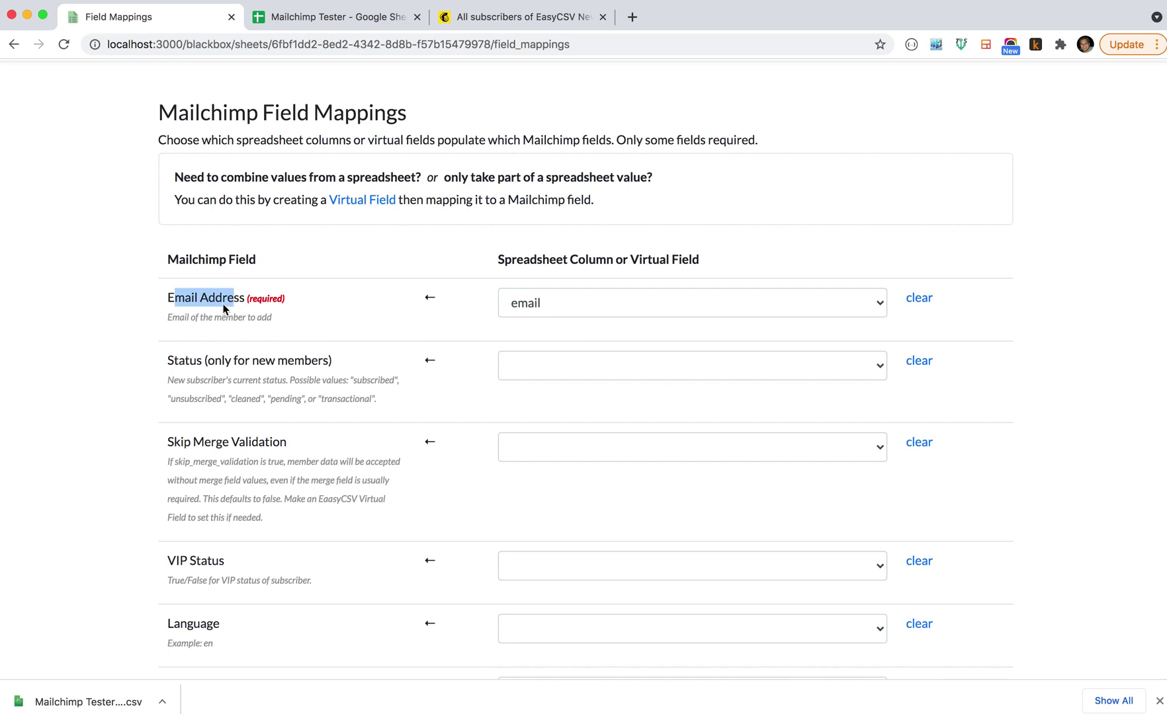
click(132, 328)
scroll(318, 324, down, 2)
click(499, 318)
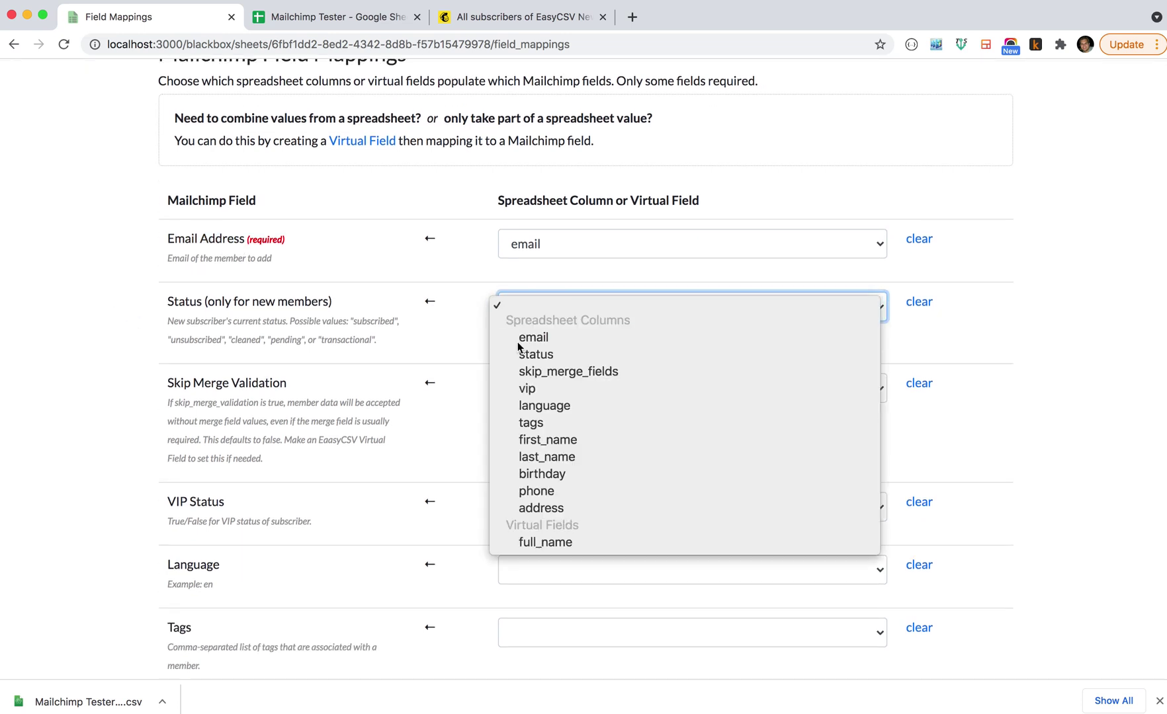
click(588, 355)
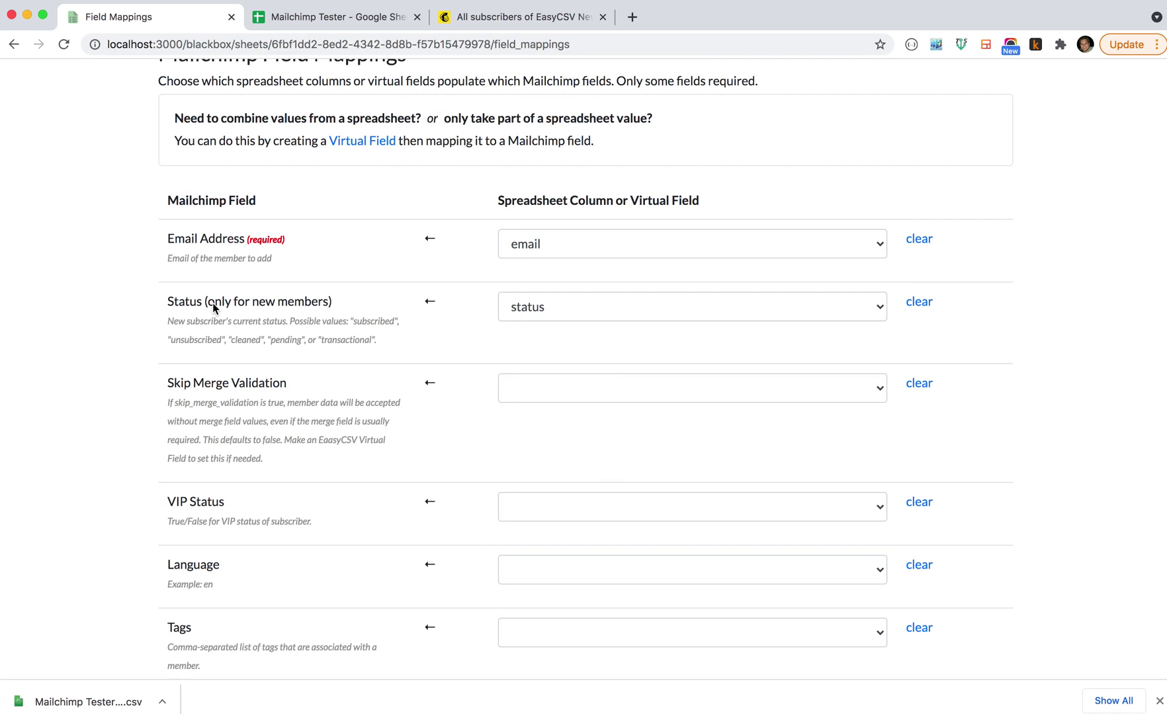
scroll(113, 309, down, 5)
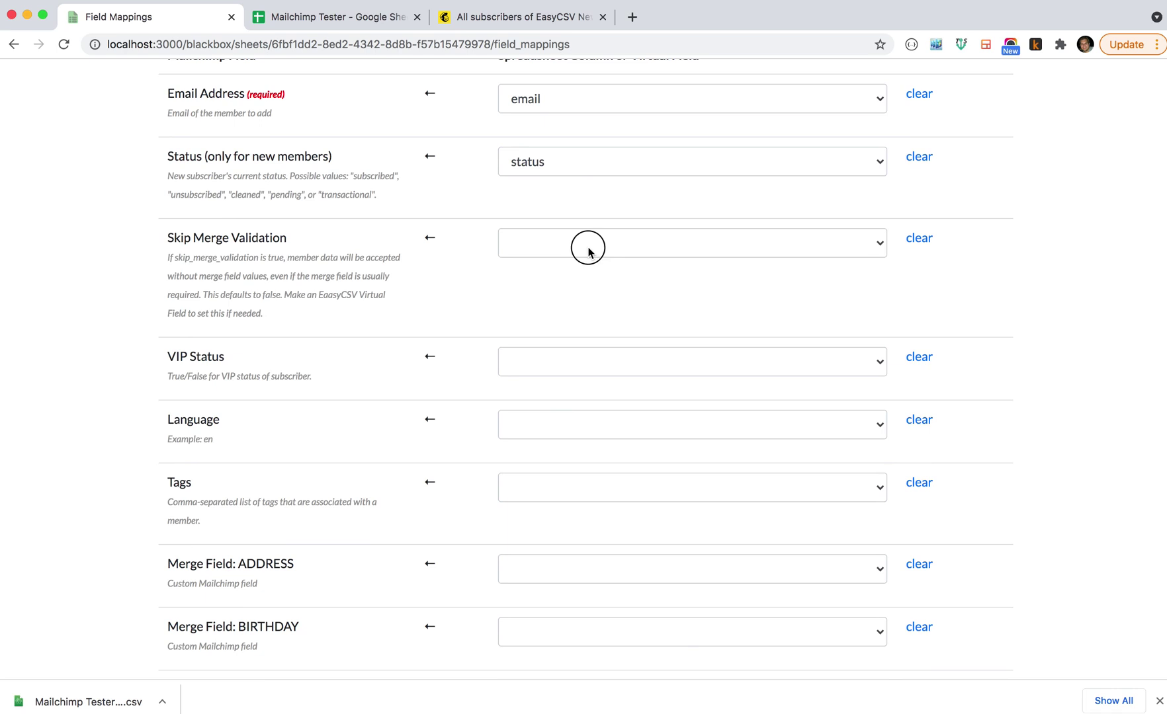
Map VIP Status to the vip column and Skip Merge Validation to skip_merge_fields.
click(587, 250)
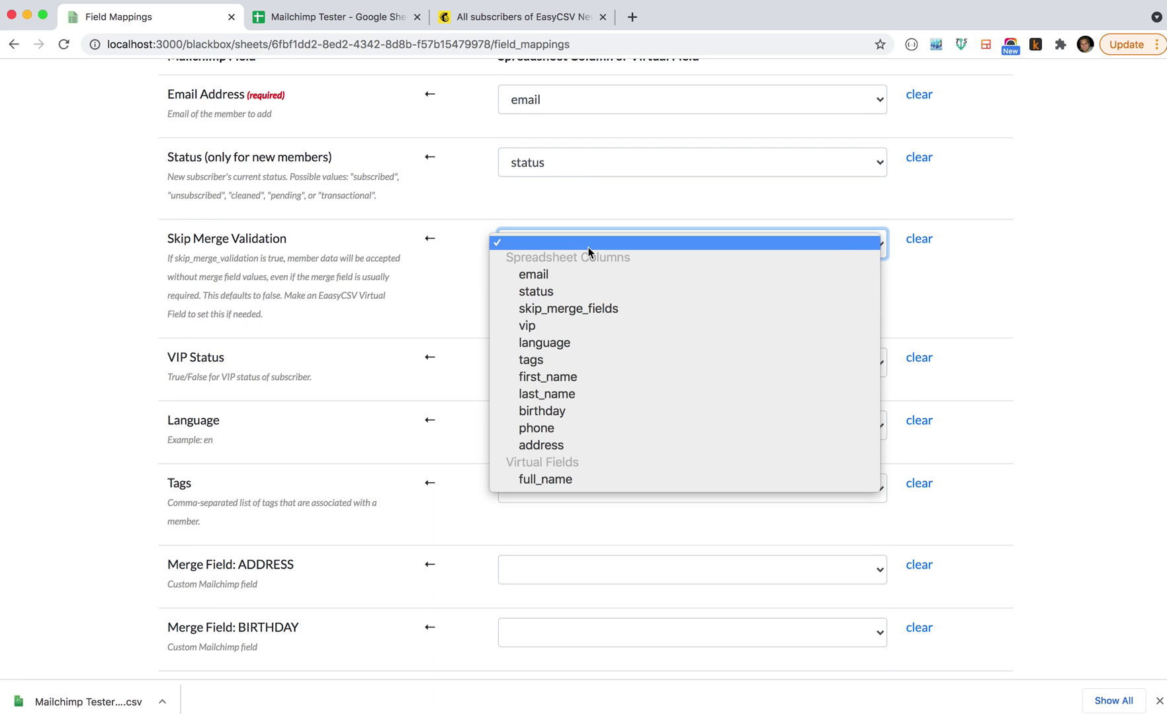
click(633, 672)
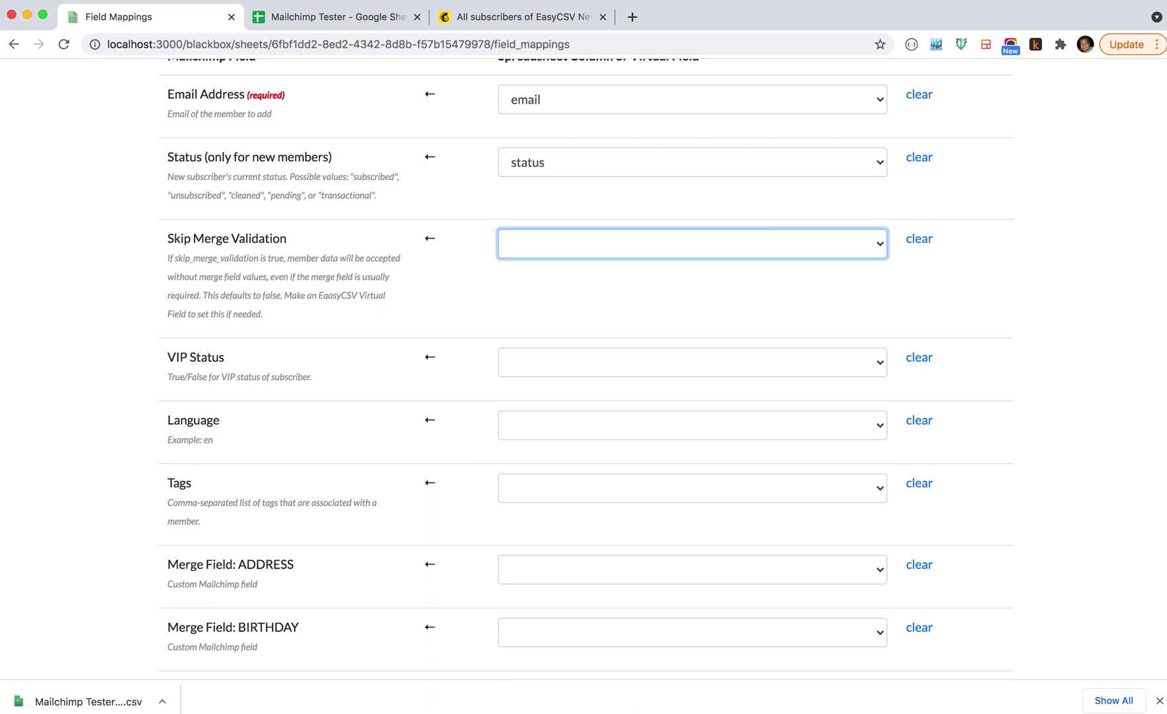
click(639, 249)
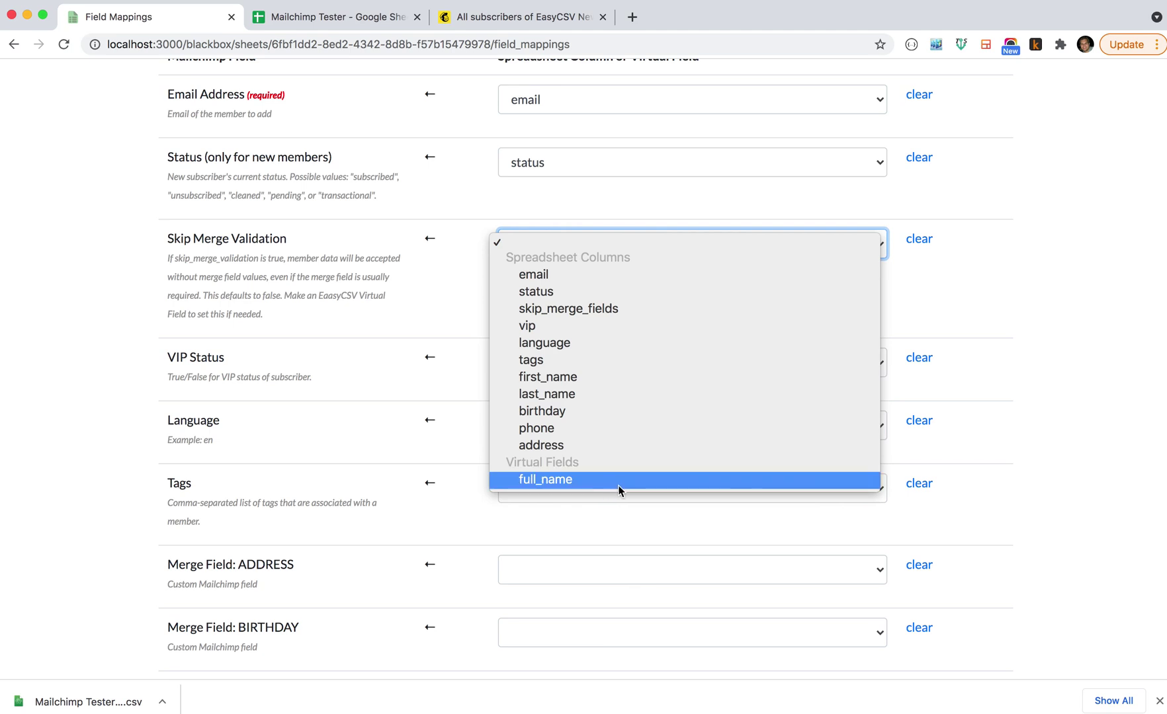
click(63, 300)
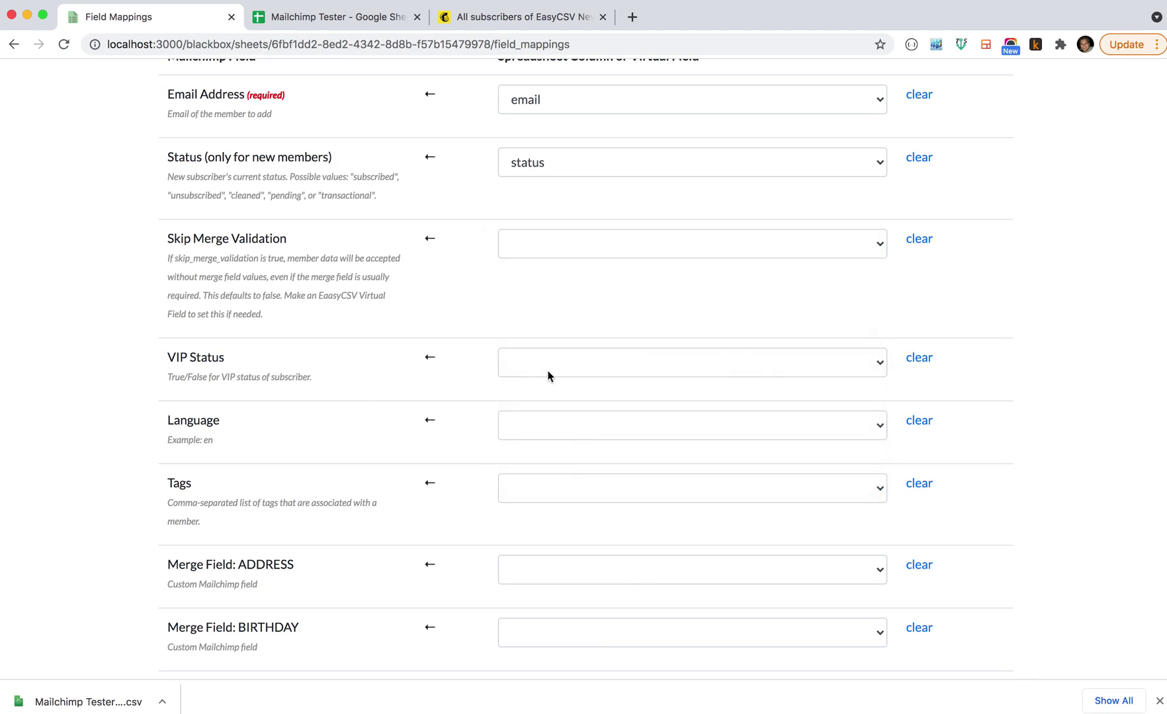
click(547, 369)
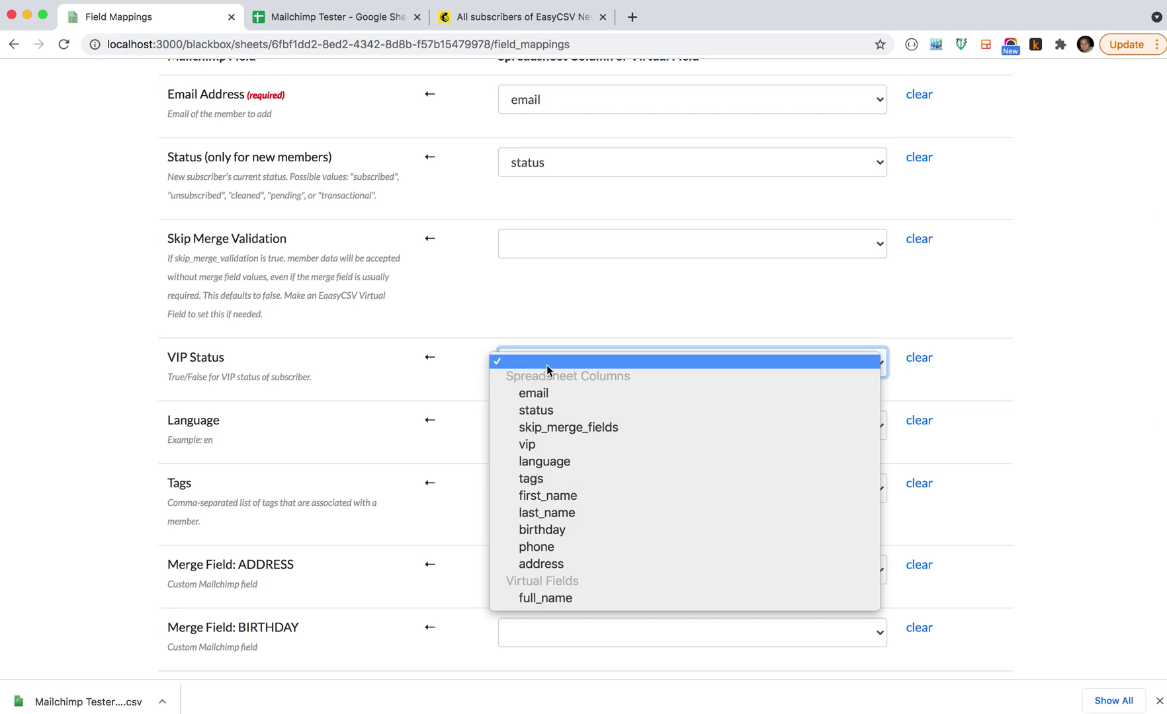
click(539, 445)
scroll(144, 306, down, 1)
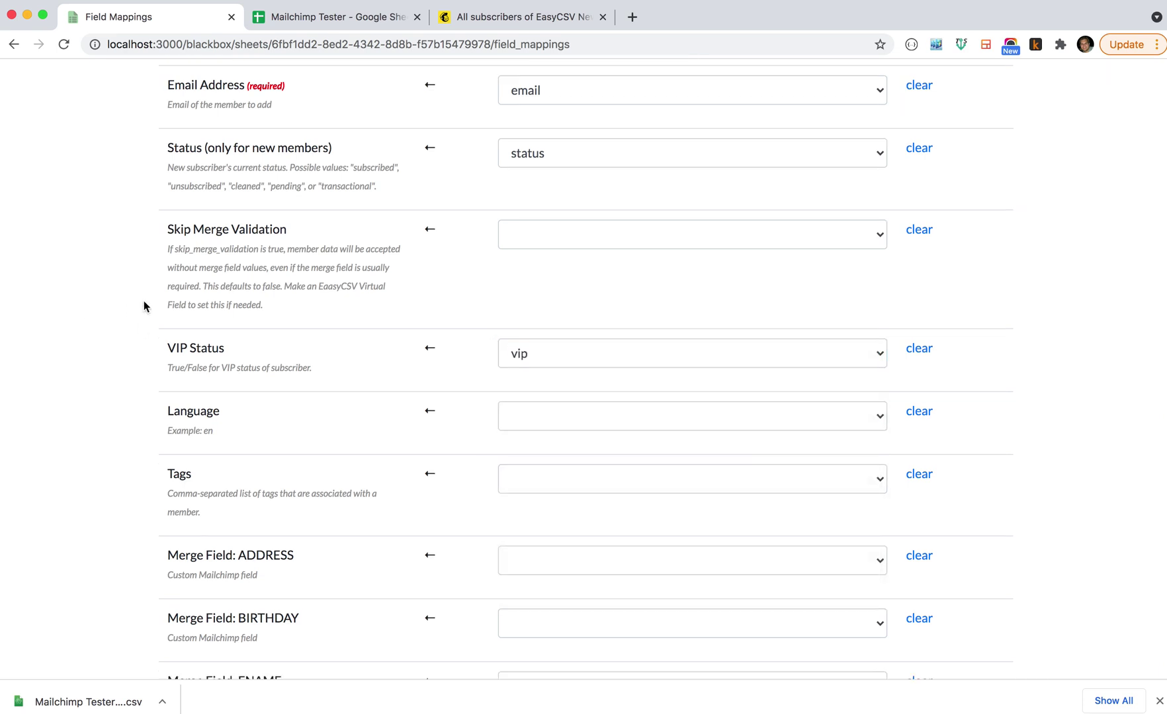
scroll(143, 306, down, 1)
click(503, 216)
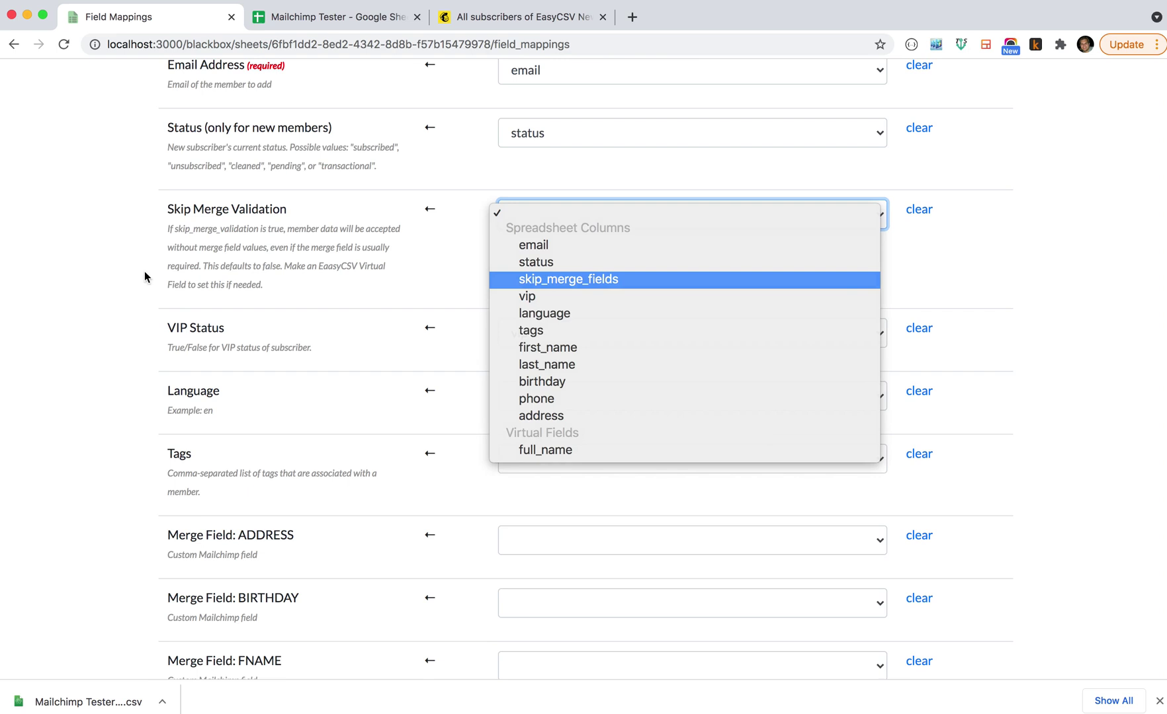
key(Return)
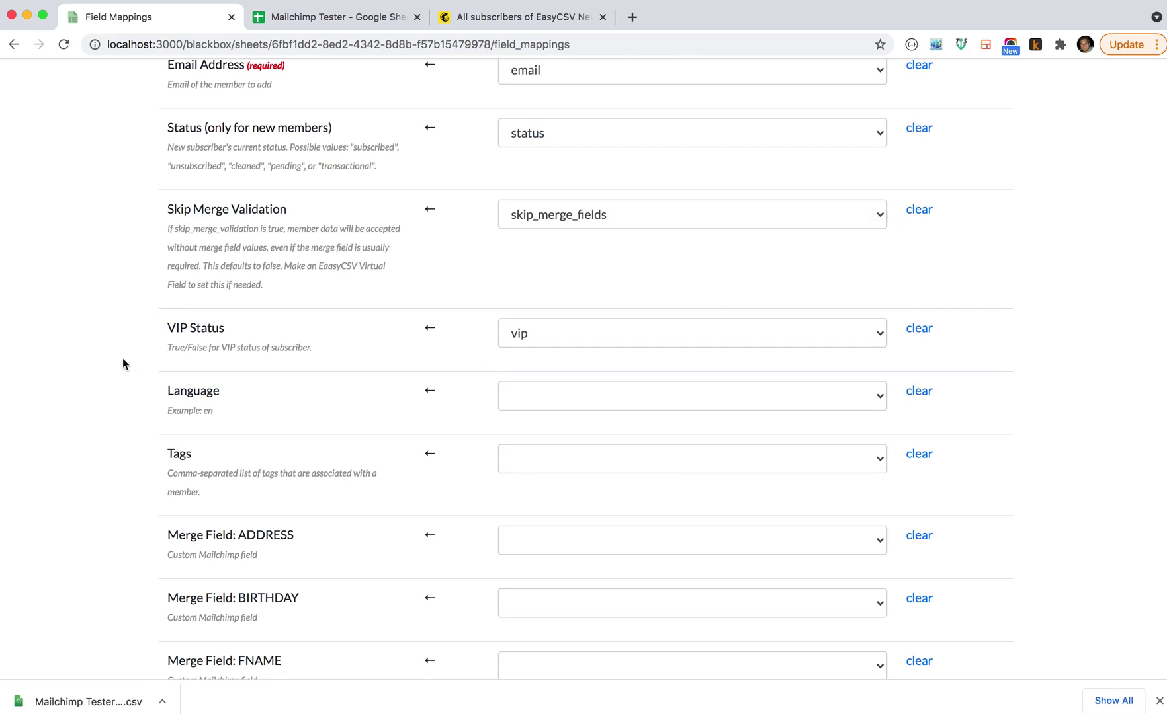
scroll(122, 359, down, 2)
click(539, 301)
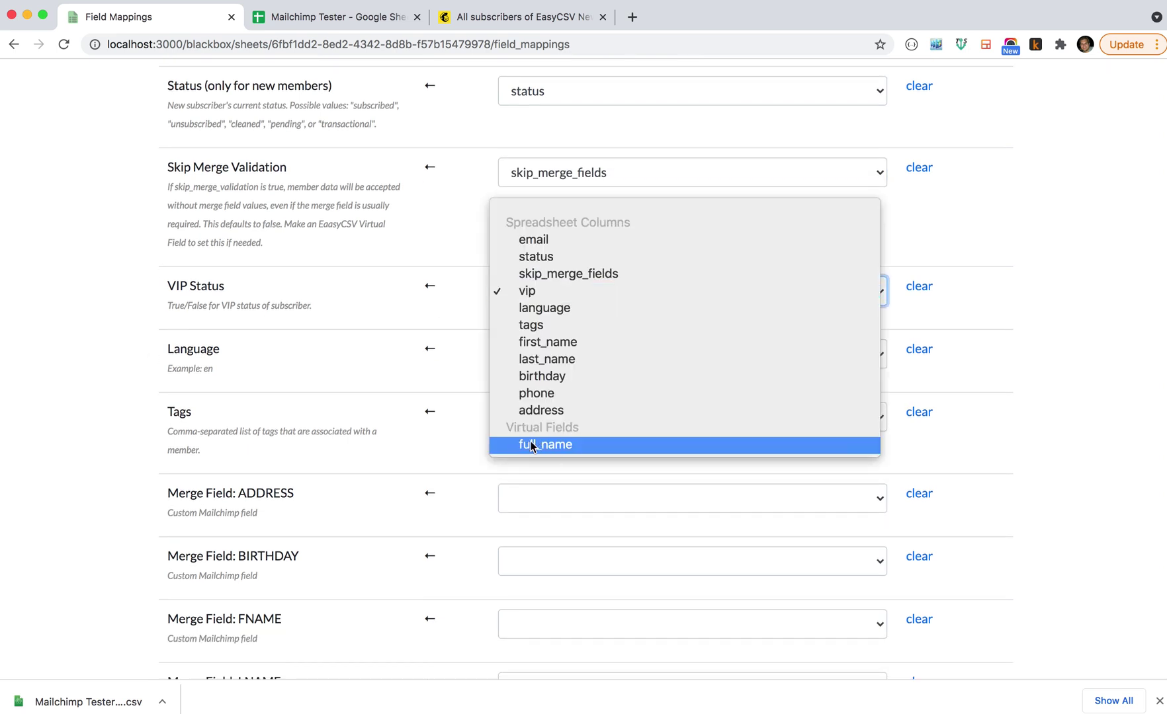
click(77, 327)
click(77, 329)
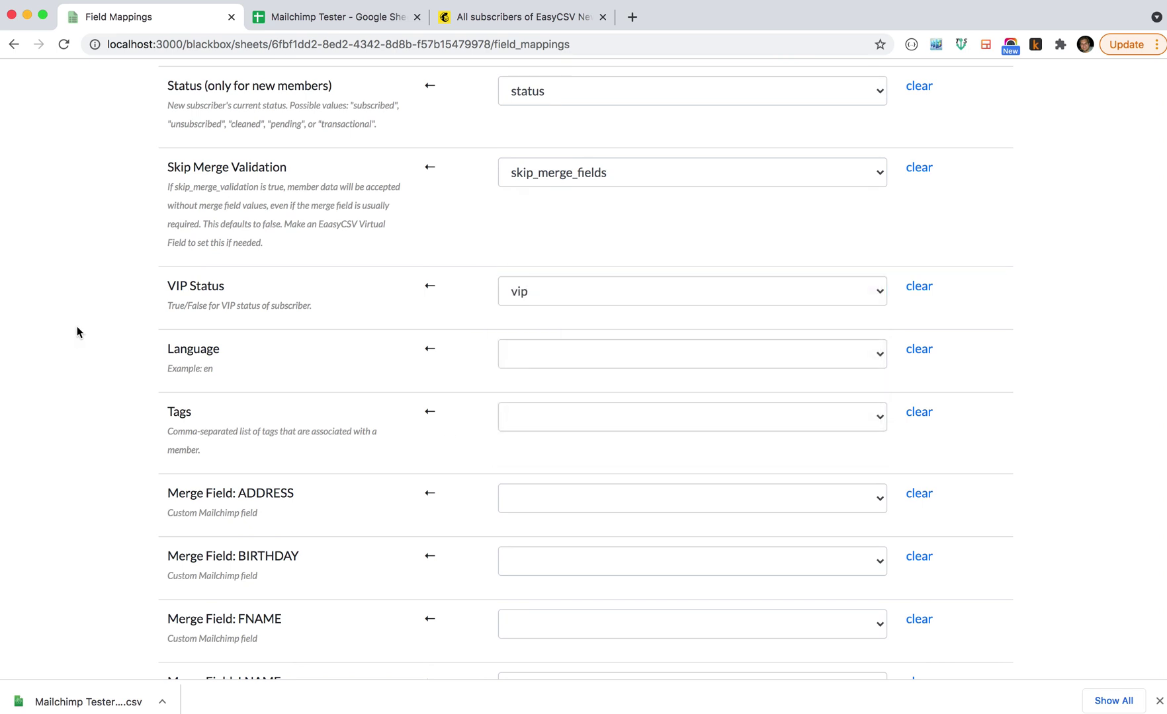
Map the Tags field to the tags column.
scroll(113, 343, down, 2)
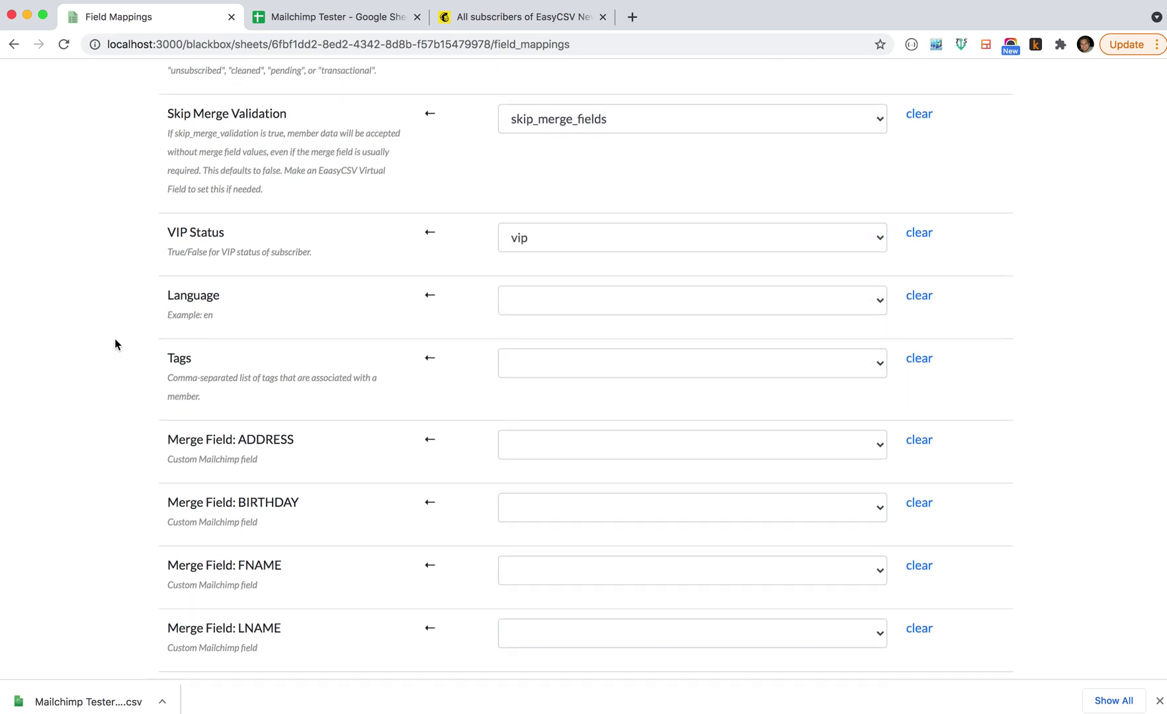
scroll(104, 376, down, 1)
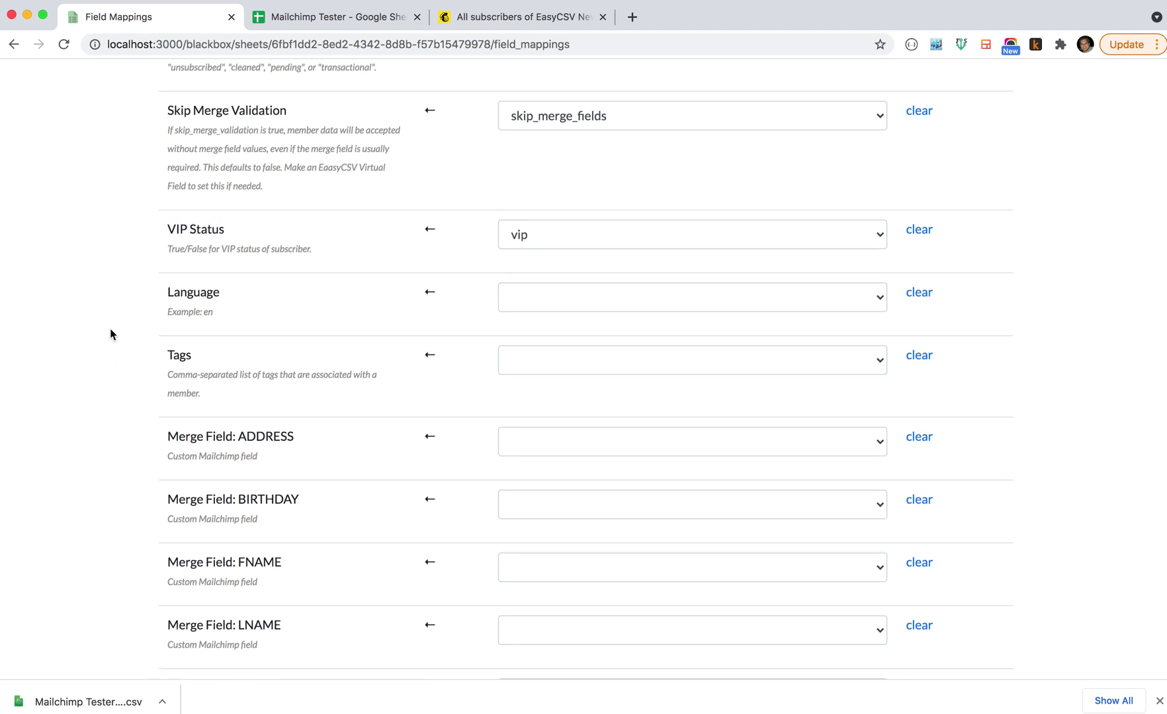
scroll(110, 335, down, 2)
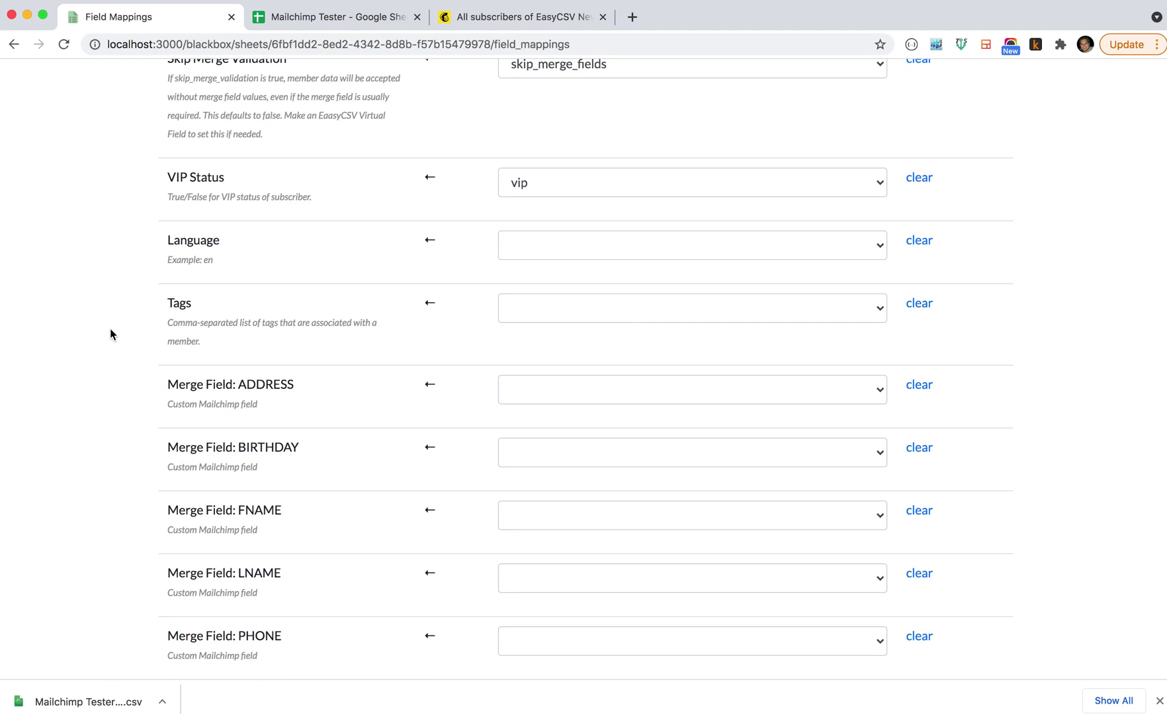
click(629, 313)
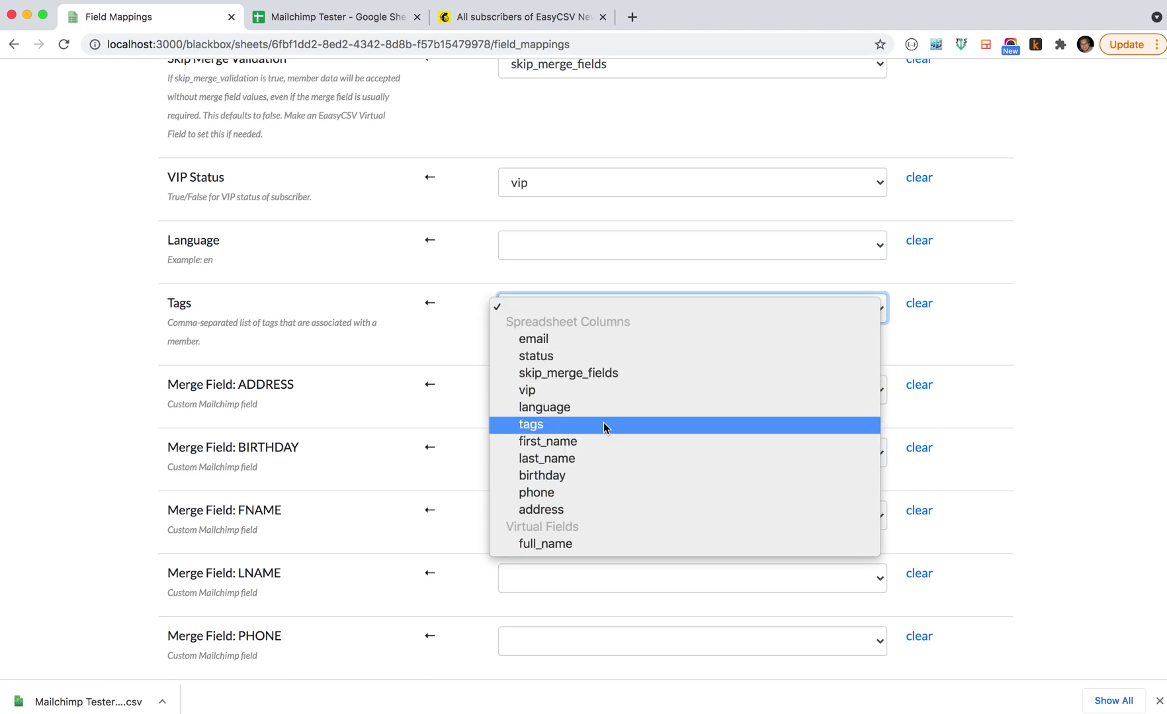
click(135, 344)
scroll(115, 337, down, 2)
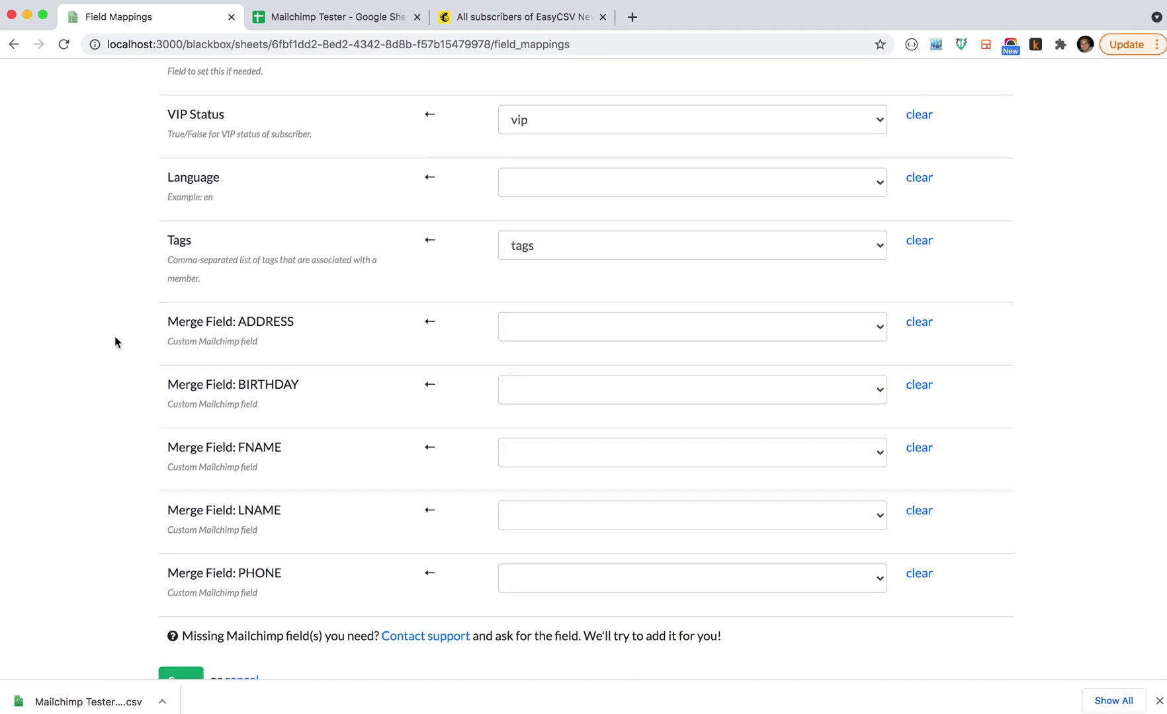
scroll(116, 337, down, 1)
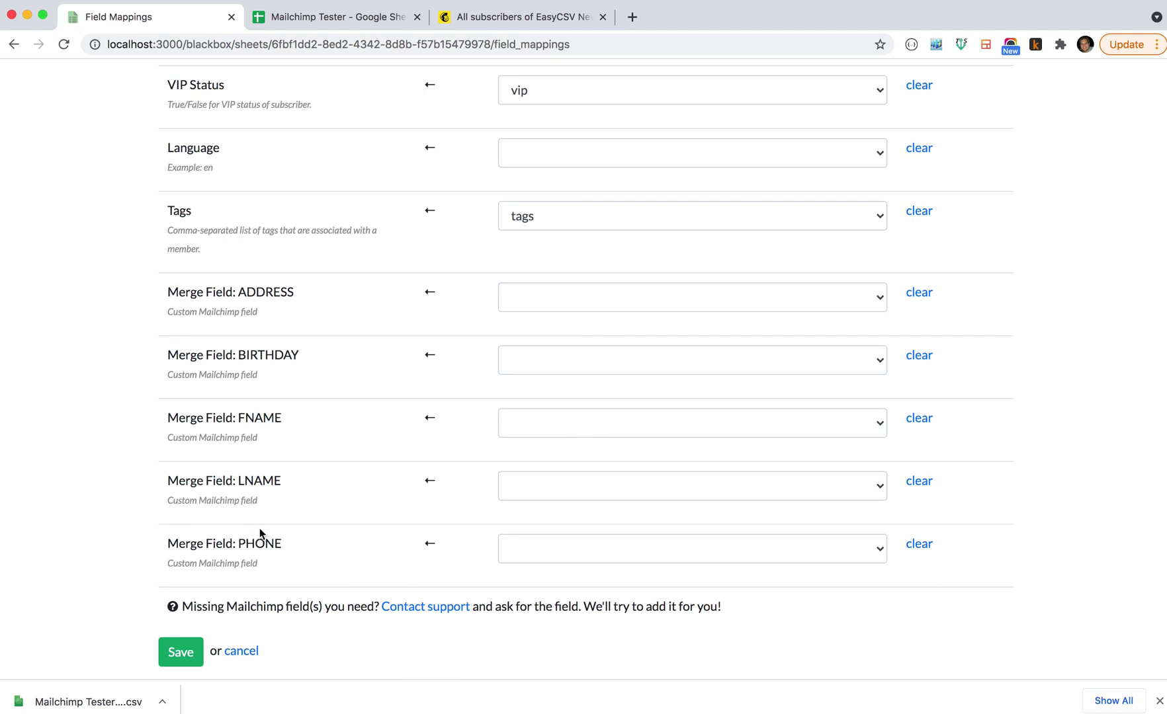
Map FNAME to first_name and LNAME to last_name, leave PHONE blank, and save the mappings.
click(549, 431)
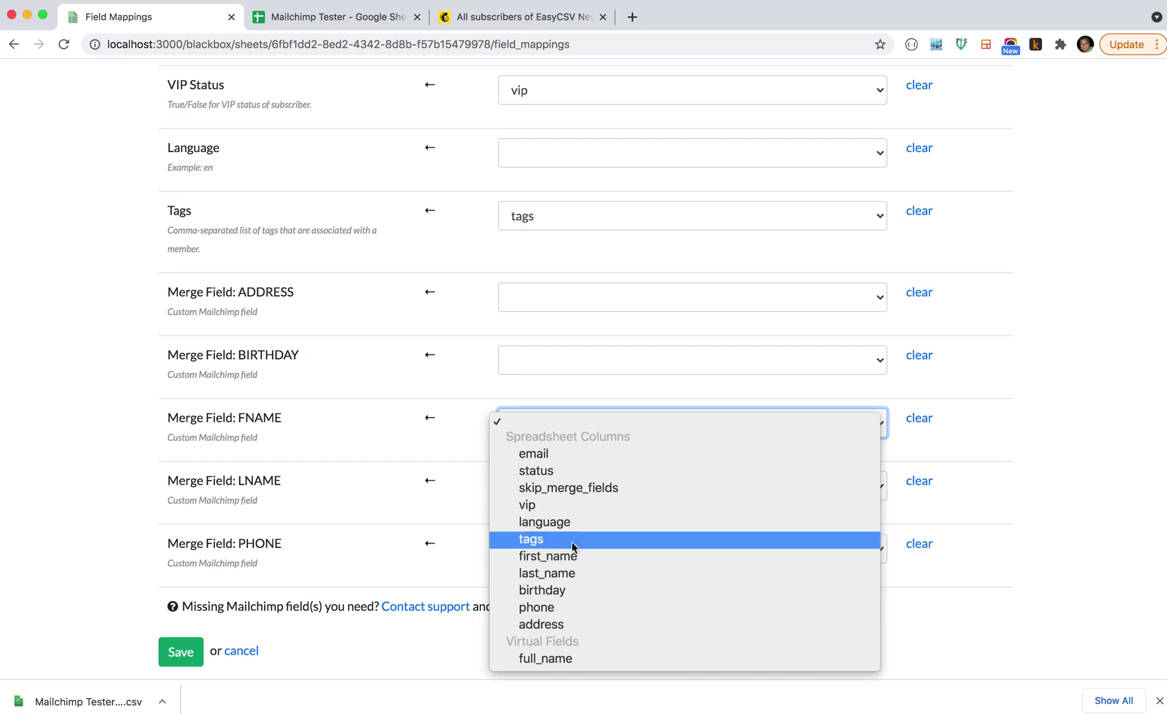
click(571, 559)
click(546, 488)
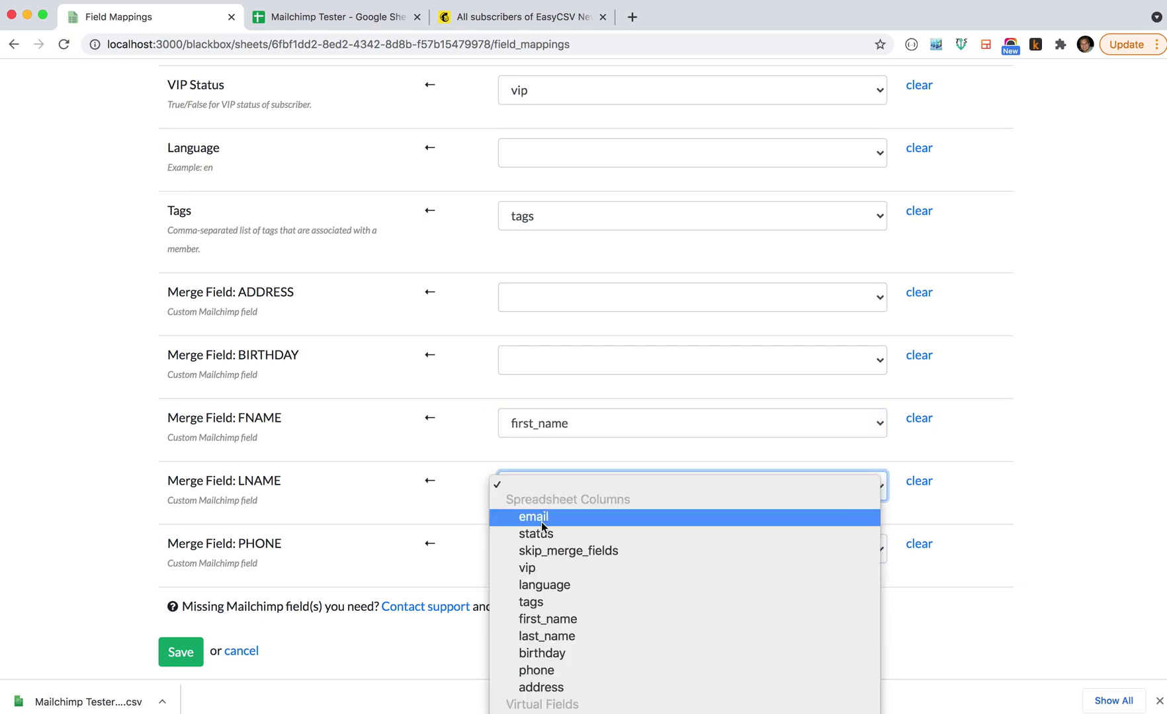
key(Return)
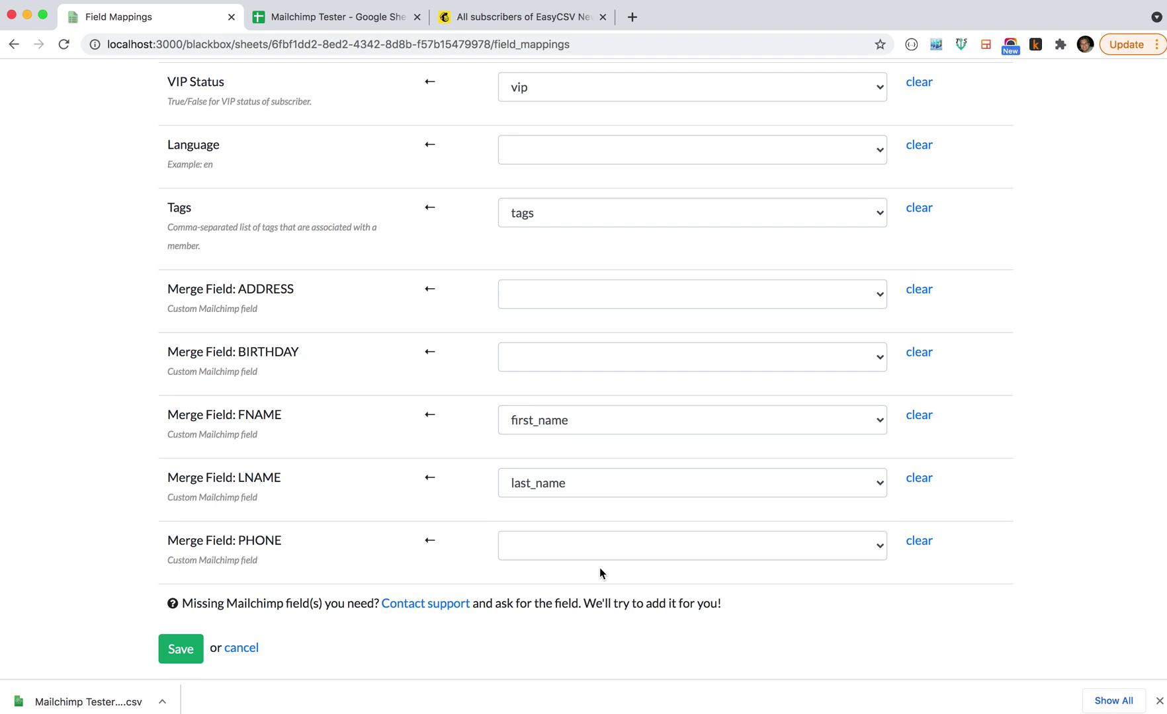
click(600, 558)
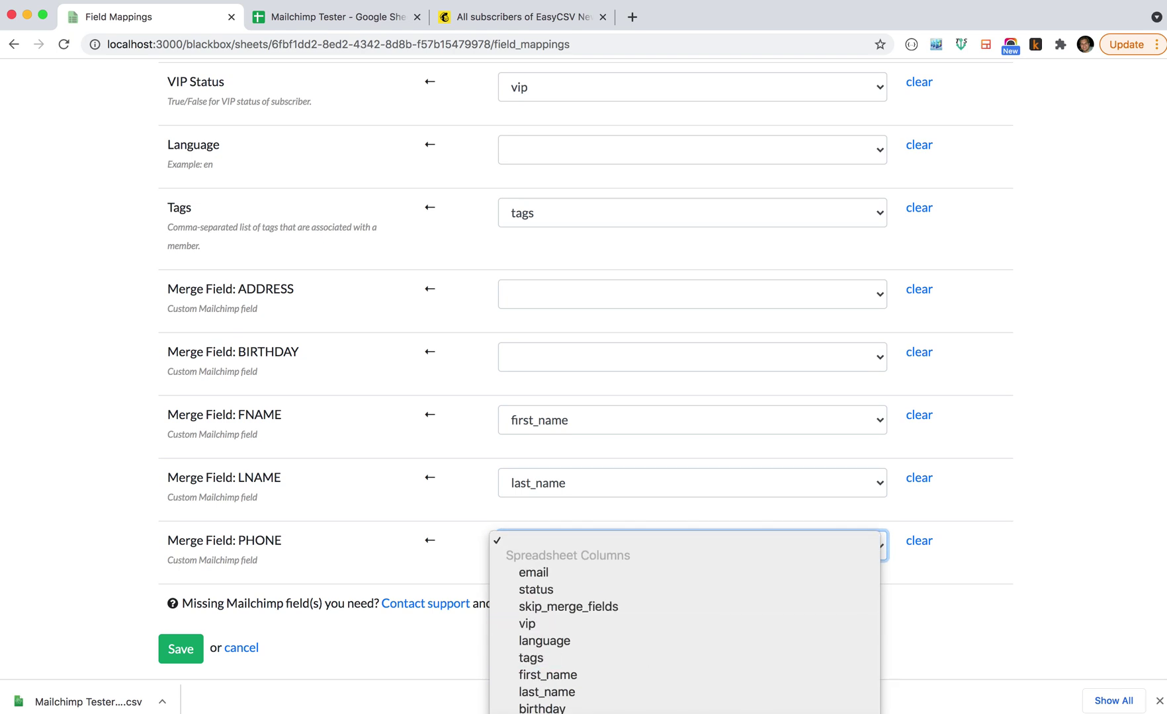
click(144, 478)
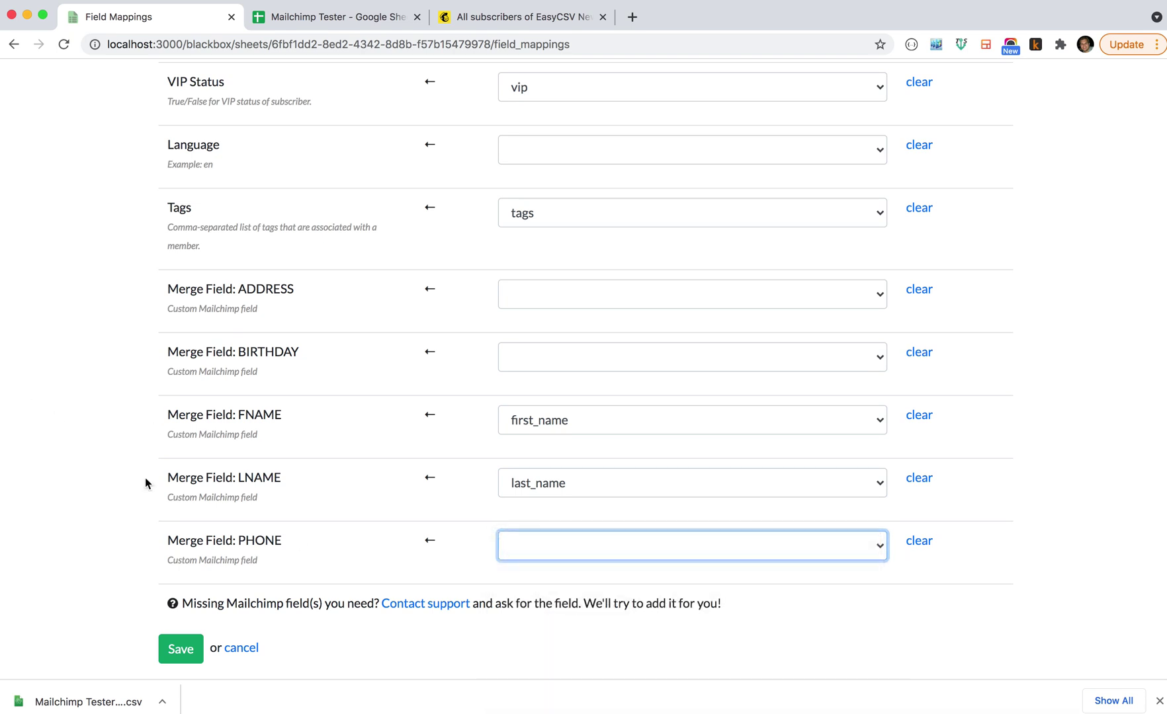
click(16, 492)
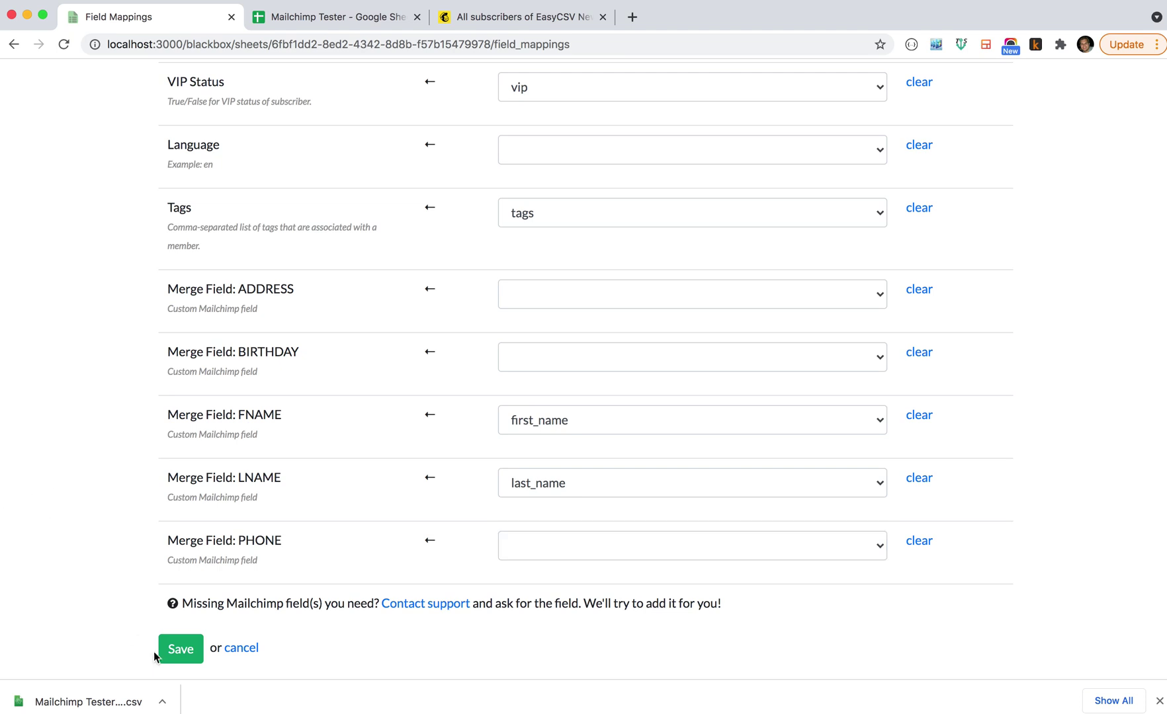
click(166, 651)
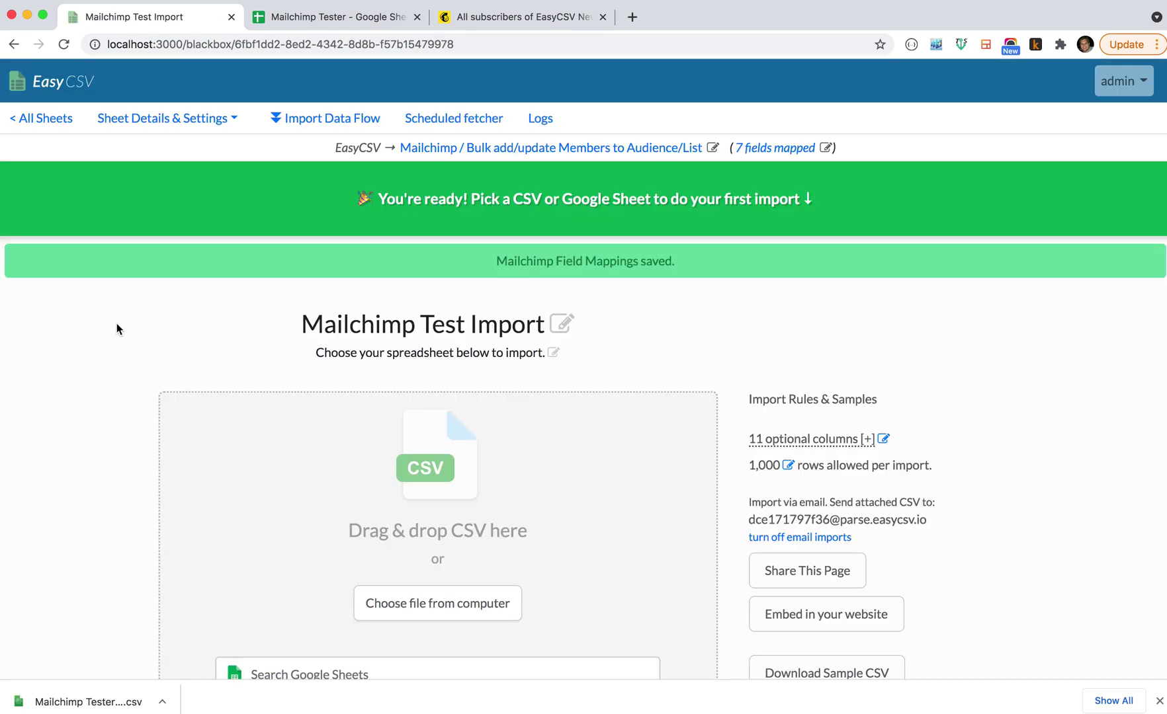
scroll(116, 328, down, 2)
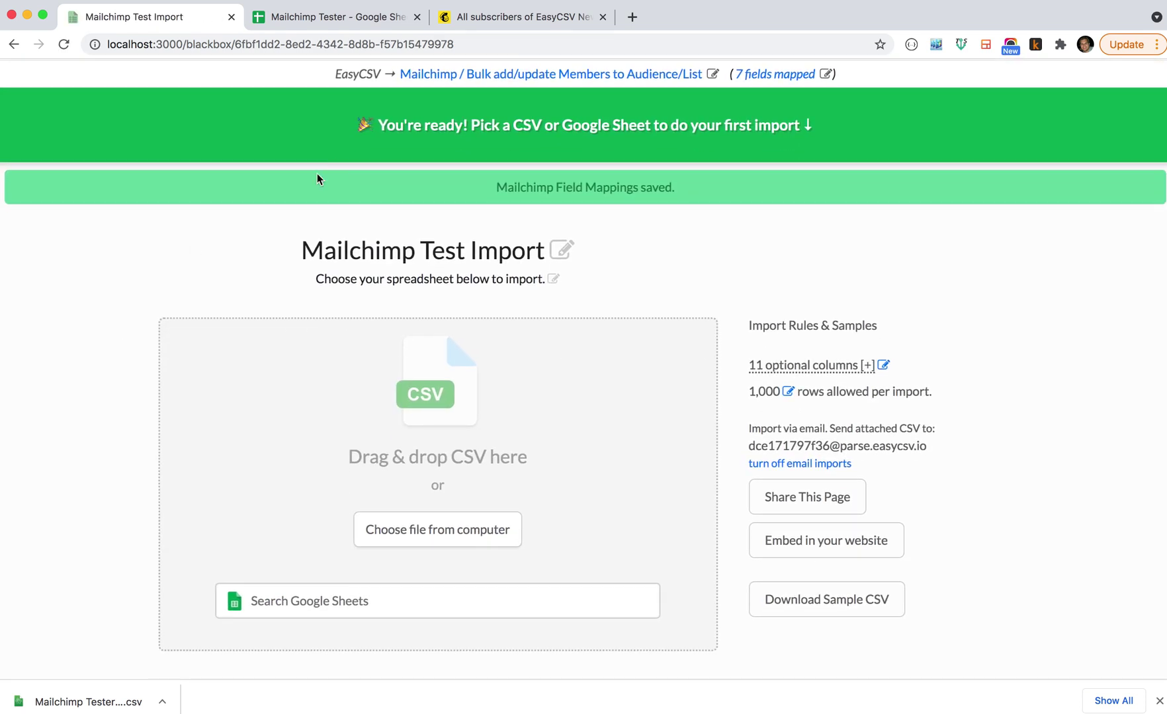
scroll(267, 232, up, 2)
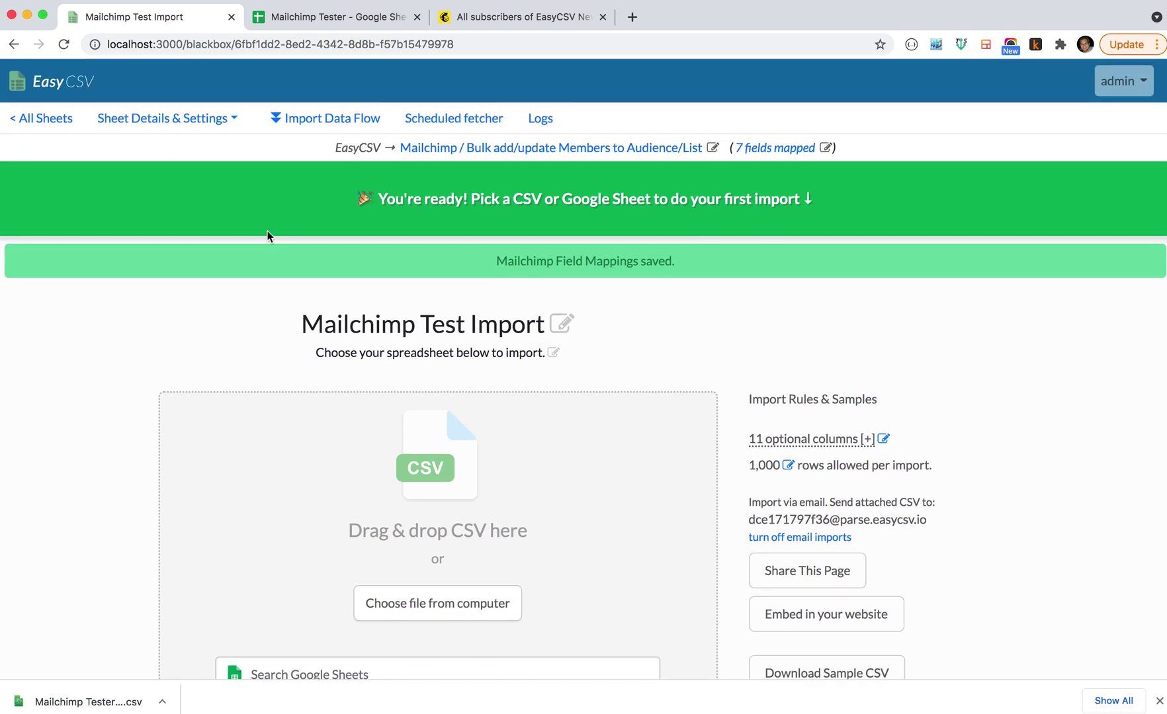
click(478, 17)
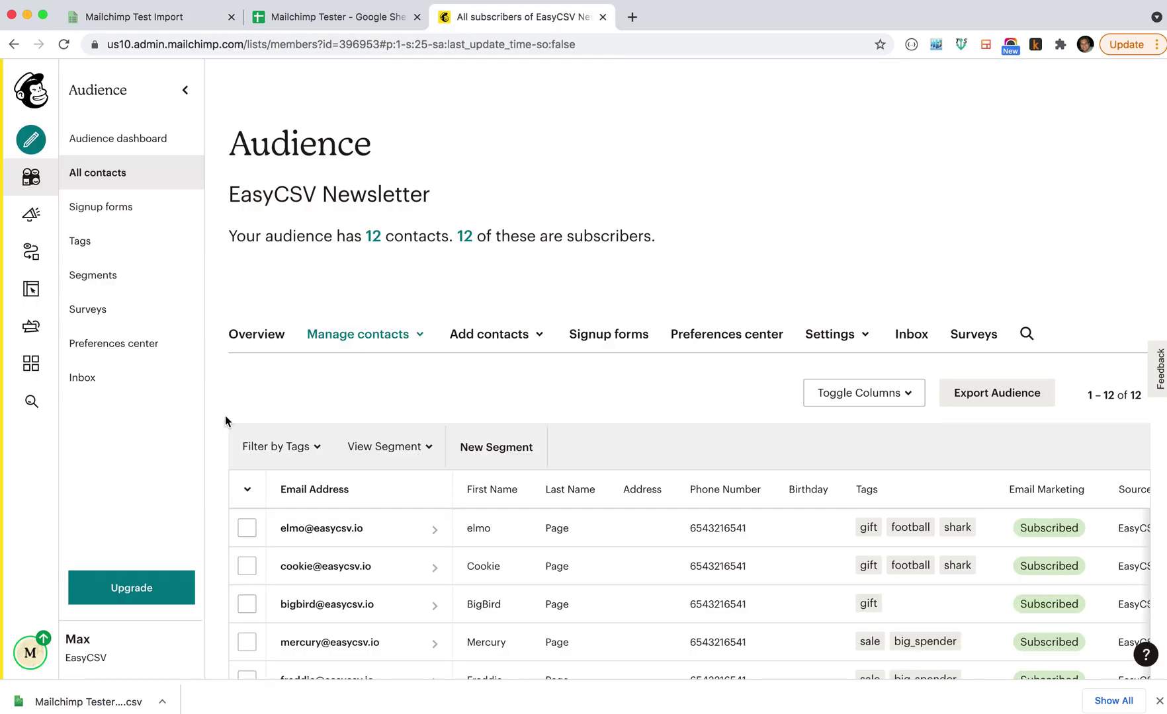
scroll(370, 410, down, 1)
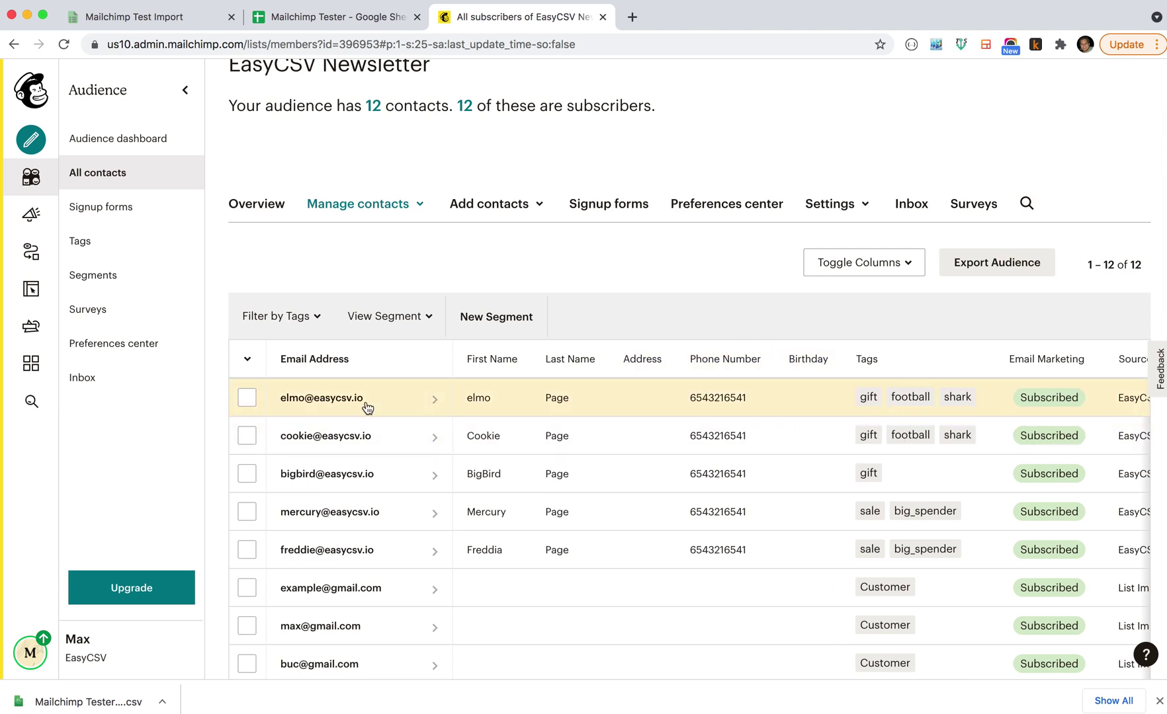
click(284, 26)
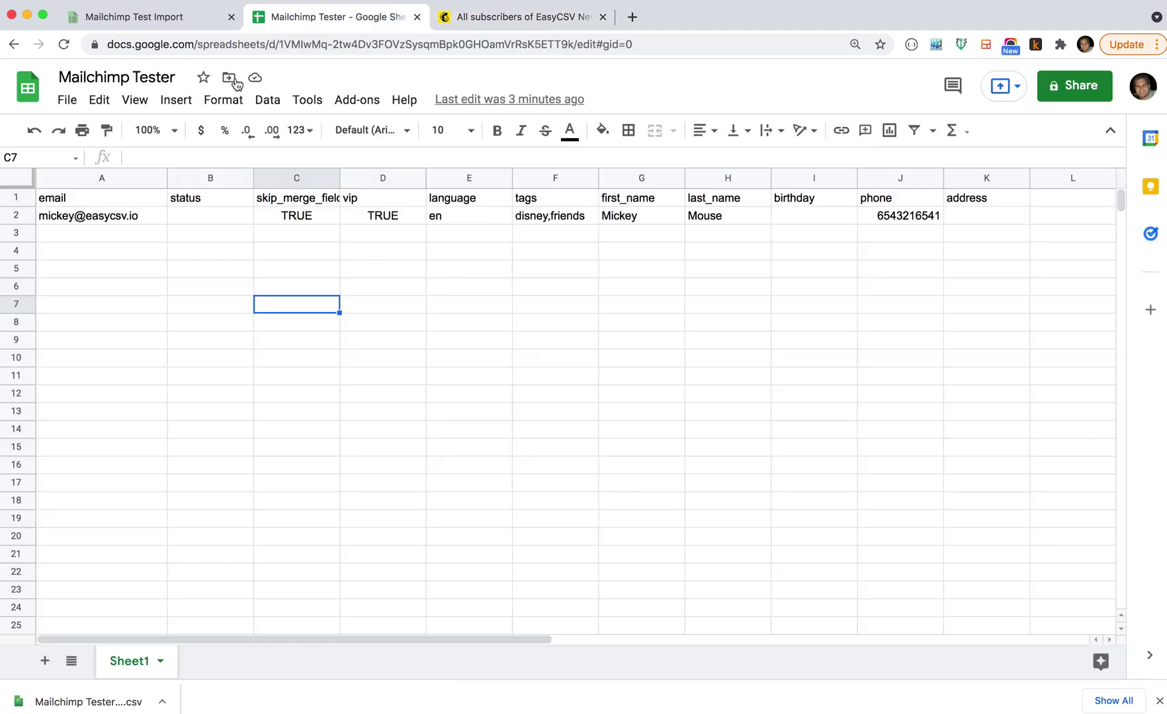
click(127, 27)
scroll(244, 442, down, 2)
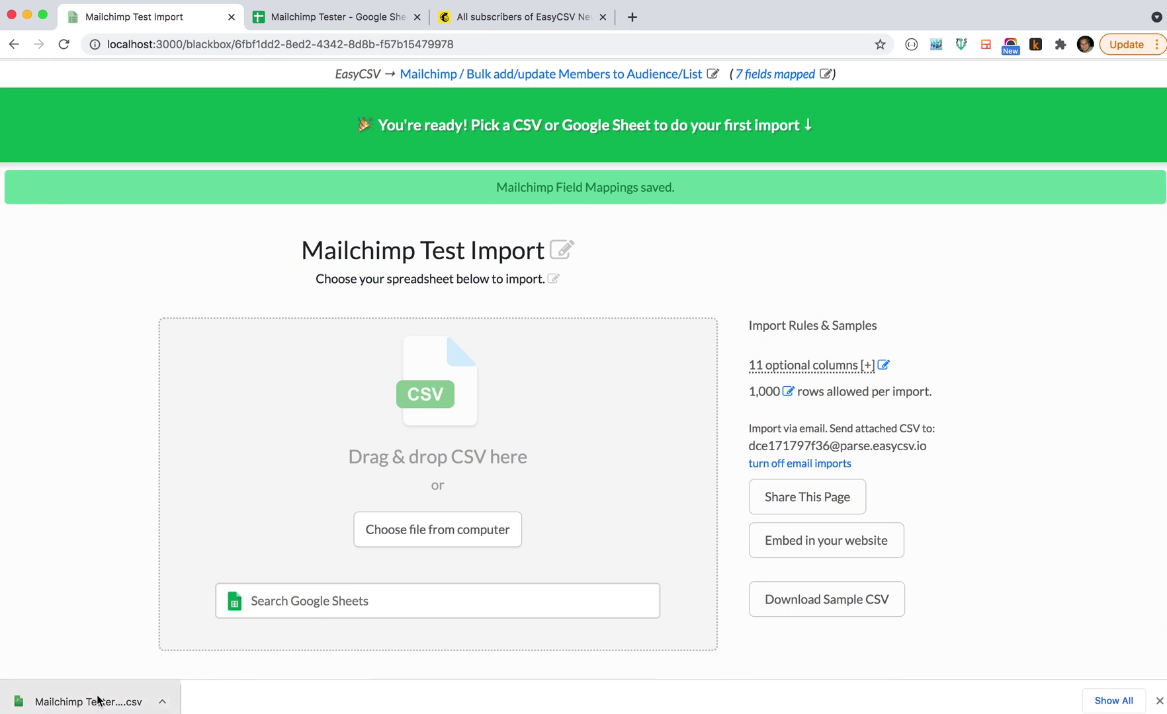
Drop the downloaded Mailchimp Tester CSV in, validate it, and import its 1 record.
drag(91, 700, 319, 439)
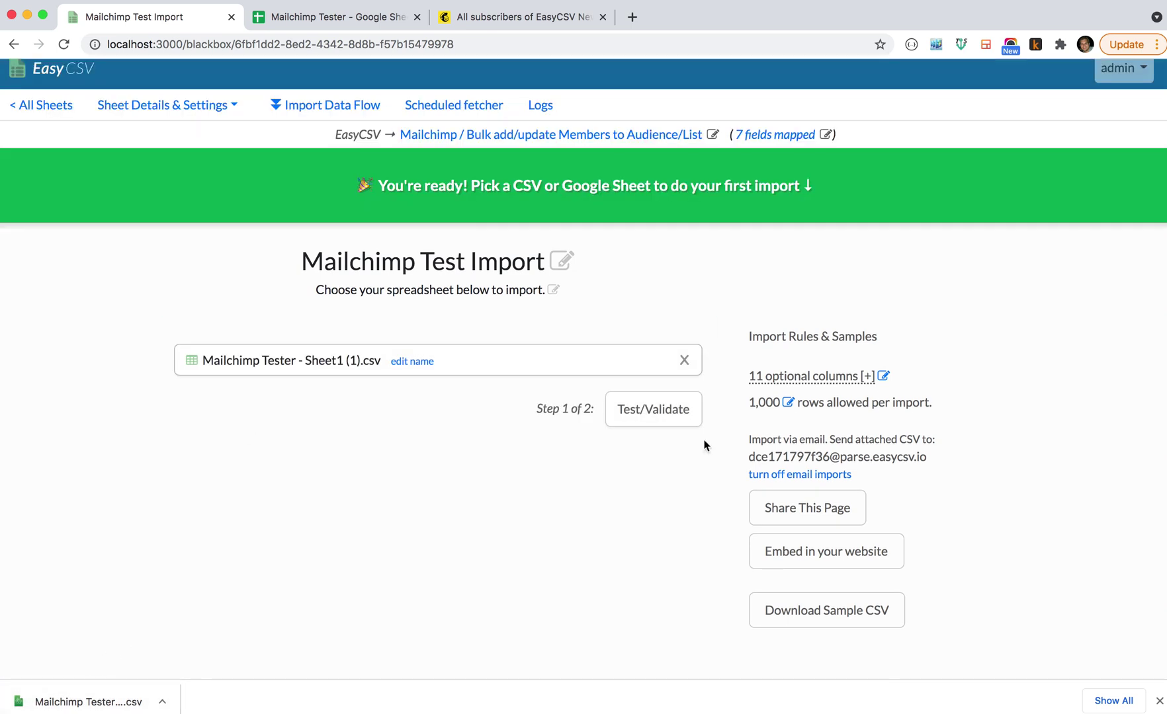
click(666, 415)
click(635, 412)
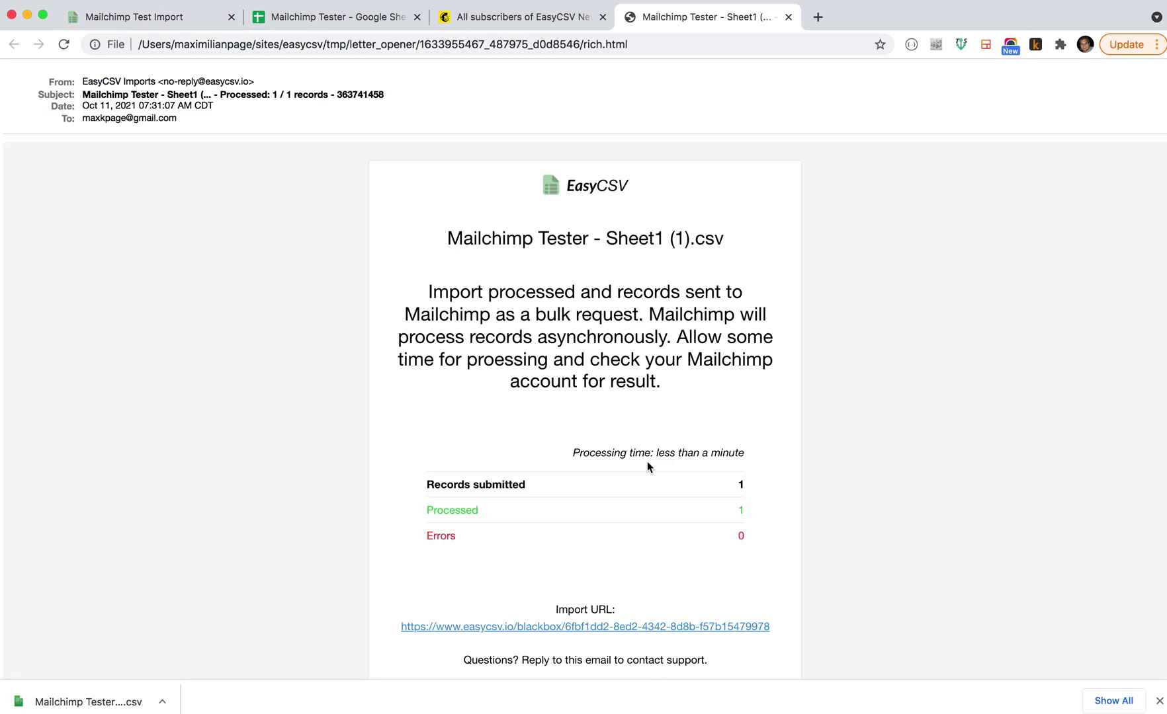
drag(426, 285, 729, 394)
click(731, 394)
Reload EasyCSV to see the 1/1 import log, then refresh the Mailchimp audience list.
click(788, 16)
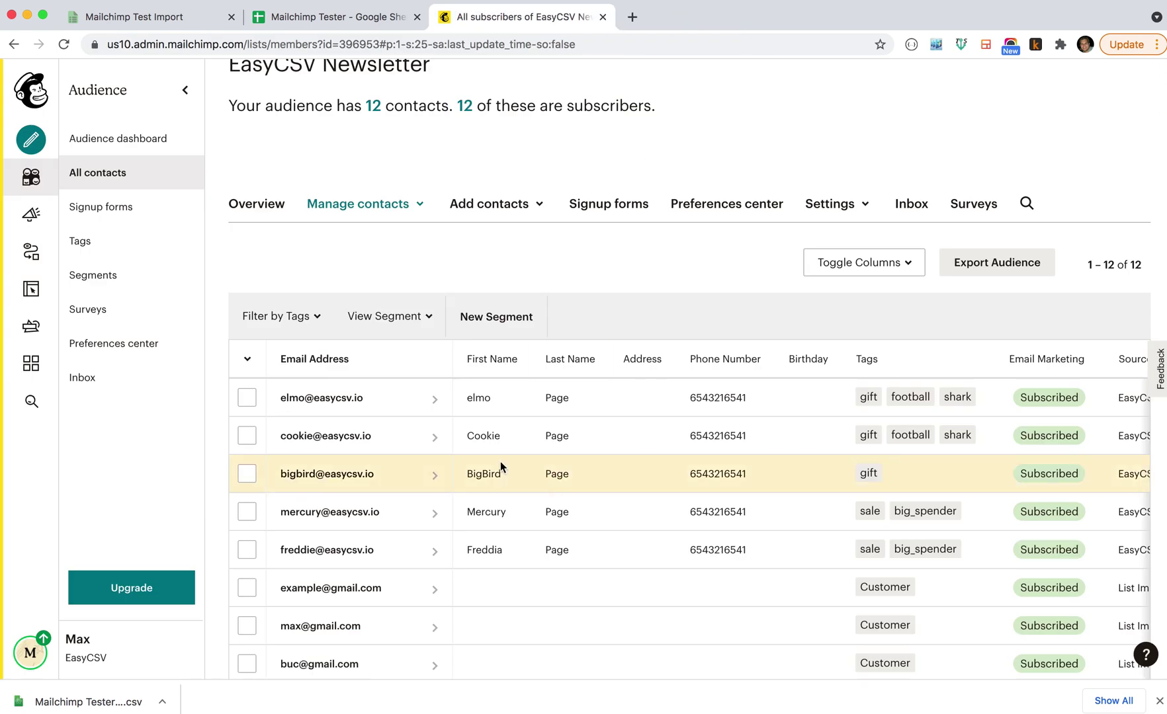
click(181, 25)
click(64, 44)
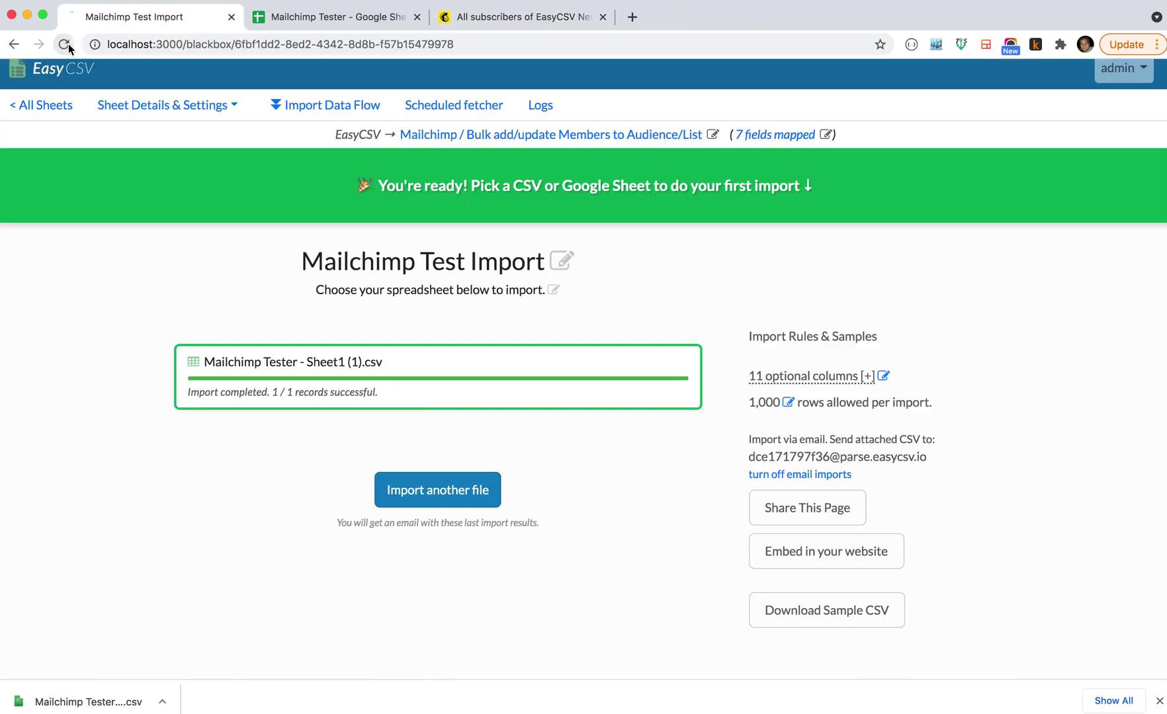
scroll(518, 594, down, 3)
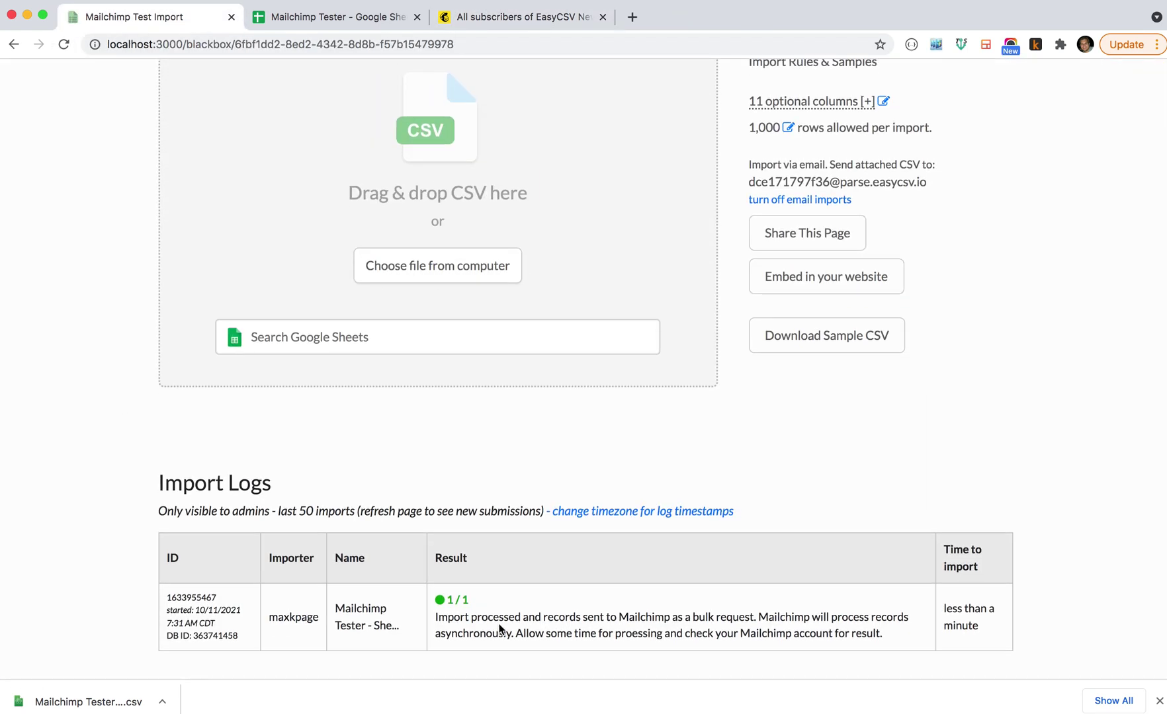
click(462, 18)
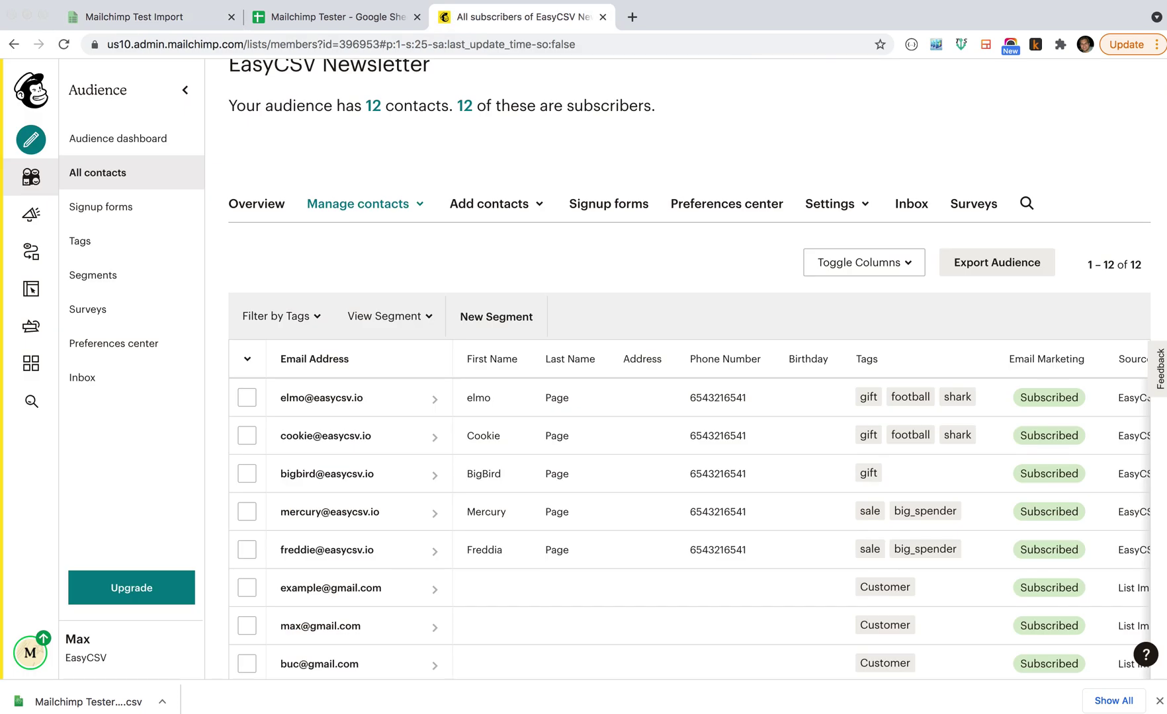
click(225, 470)
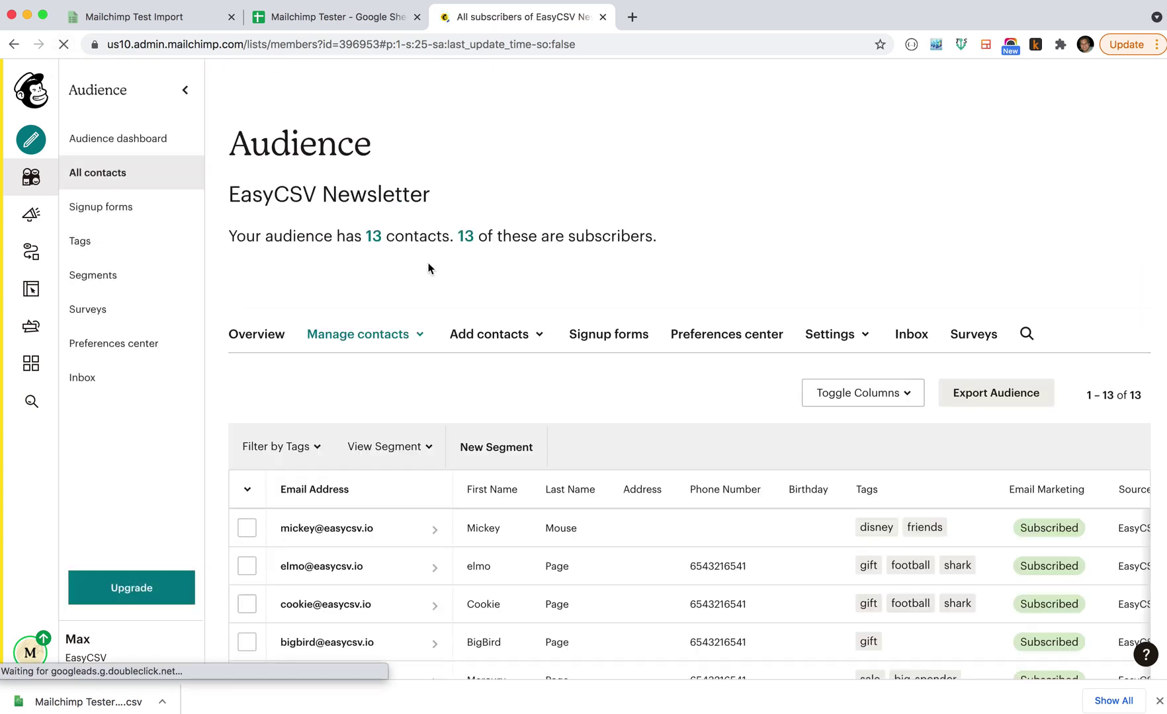
Compare the new contact's tags with the spreadsheet's disney,friends value in F2.
scroll(315, 499, down, 2)
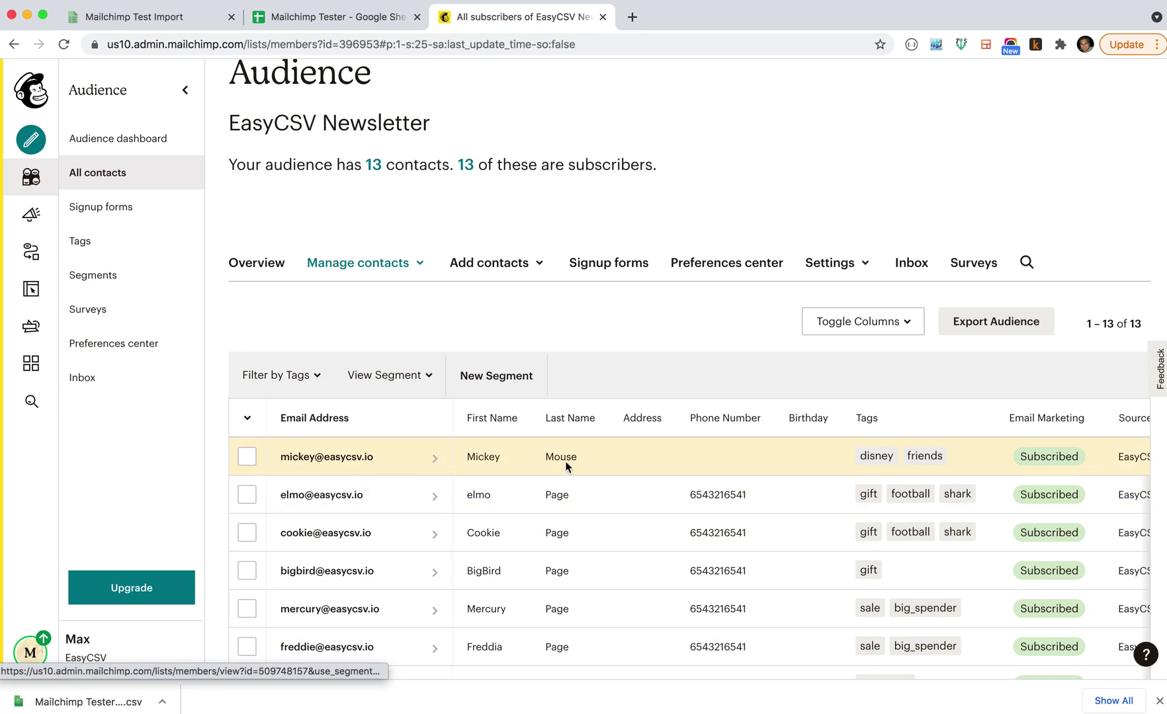
scroll(878, 461, right, 2)
scroll(878, 459, right, 3)
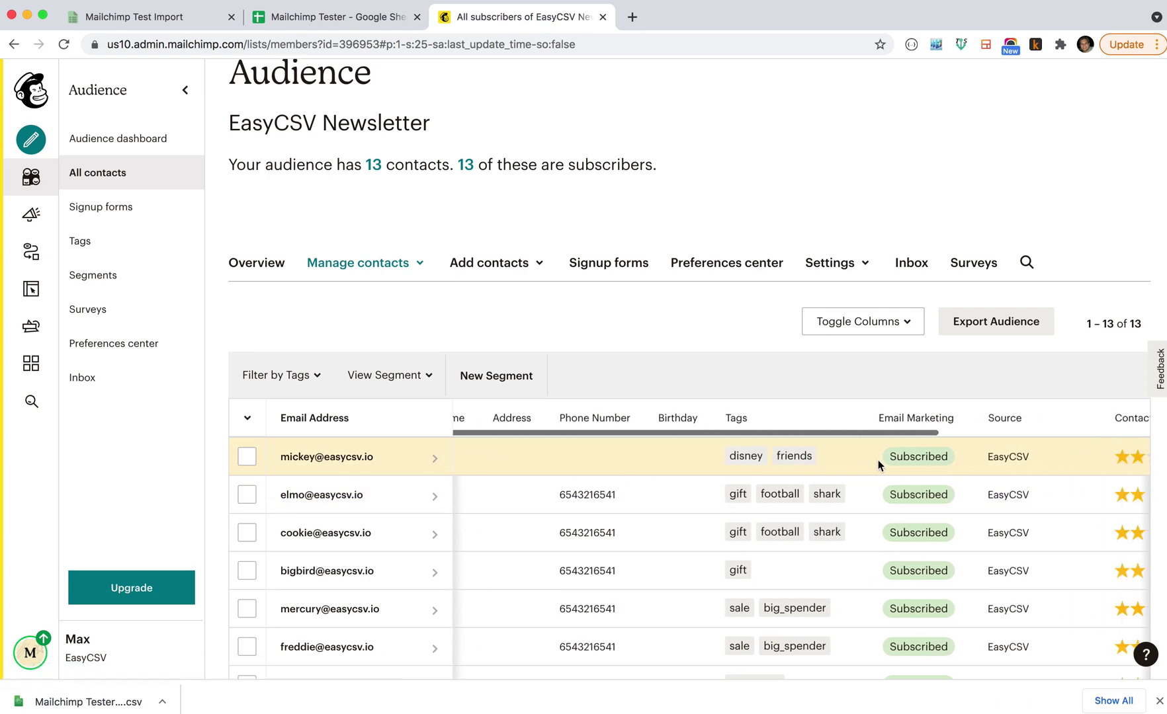
click(331, 16)
click(535, 218)
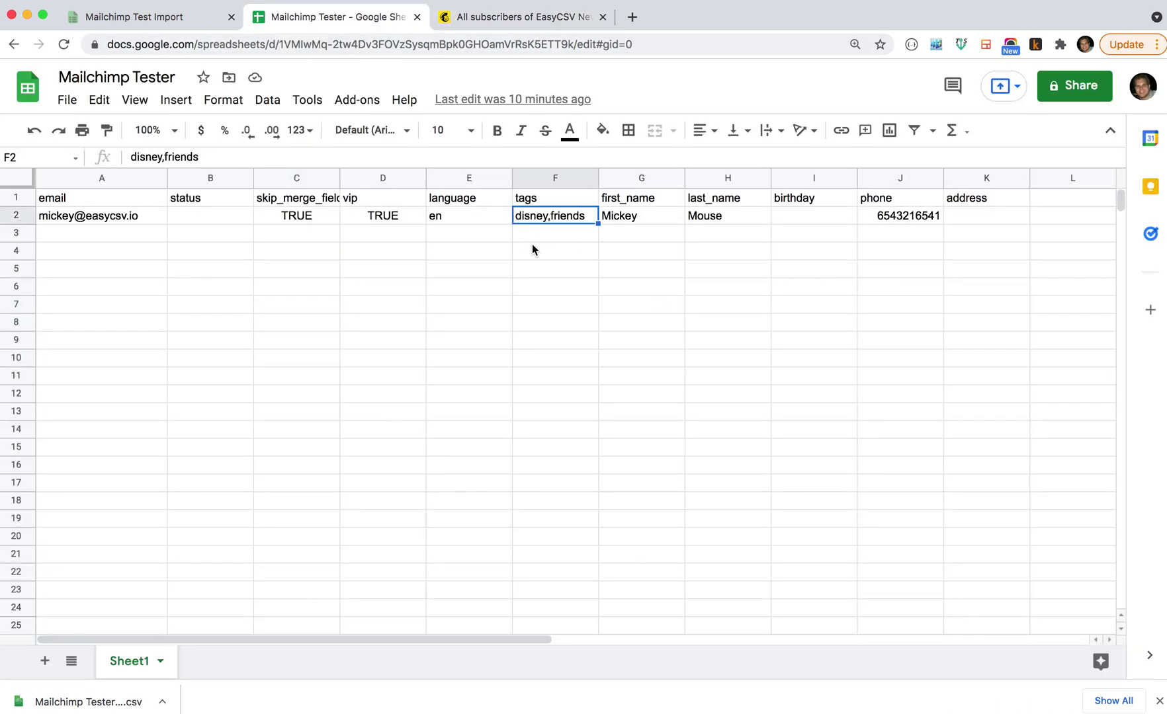
click(474, 16)
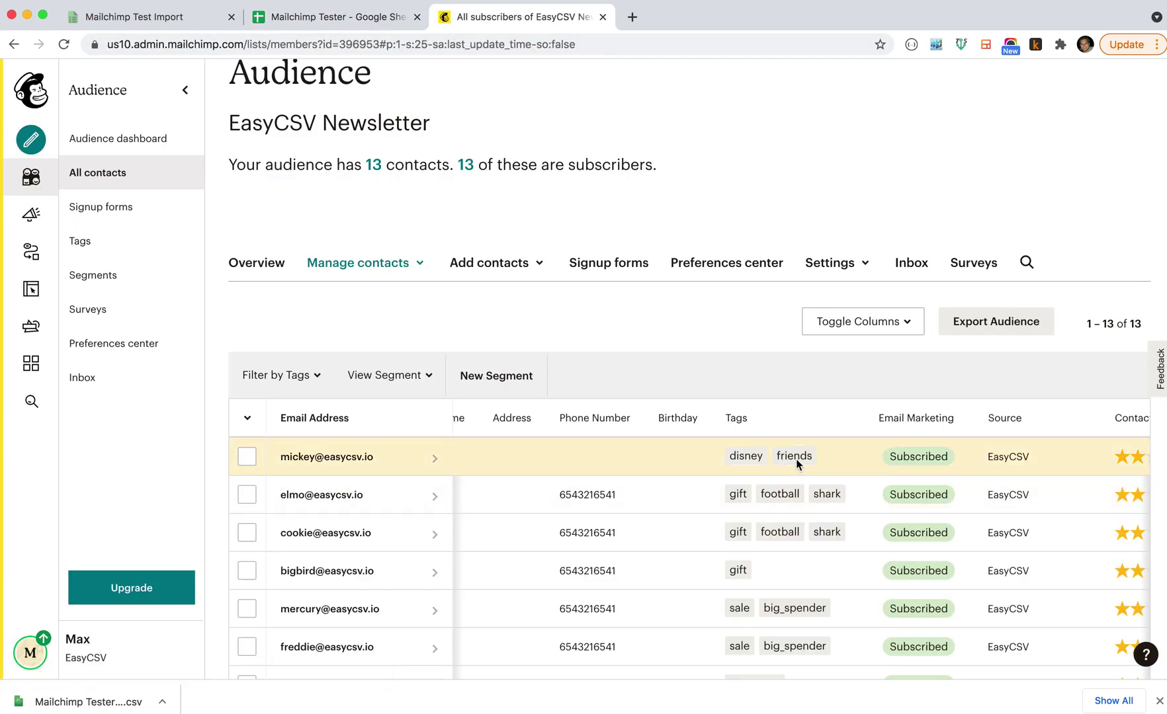
Check the contact's status against the empty B2 cell, then return to EasyCSV.
scroll(795, 460, right, 4)
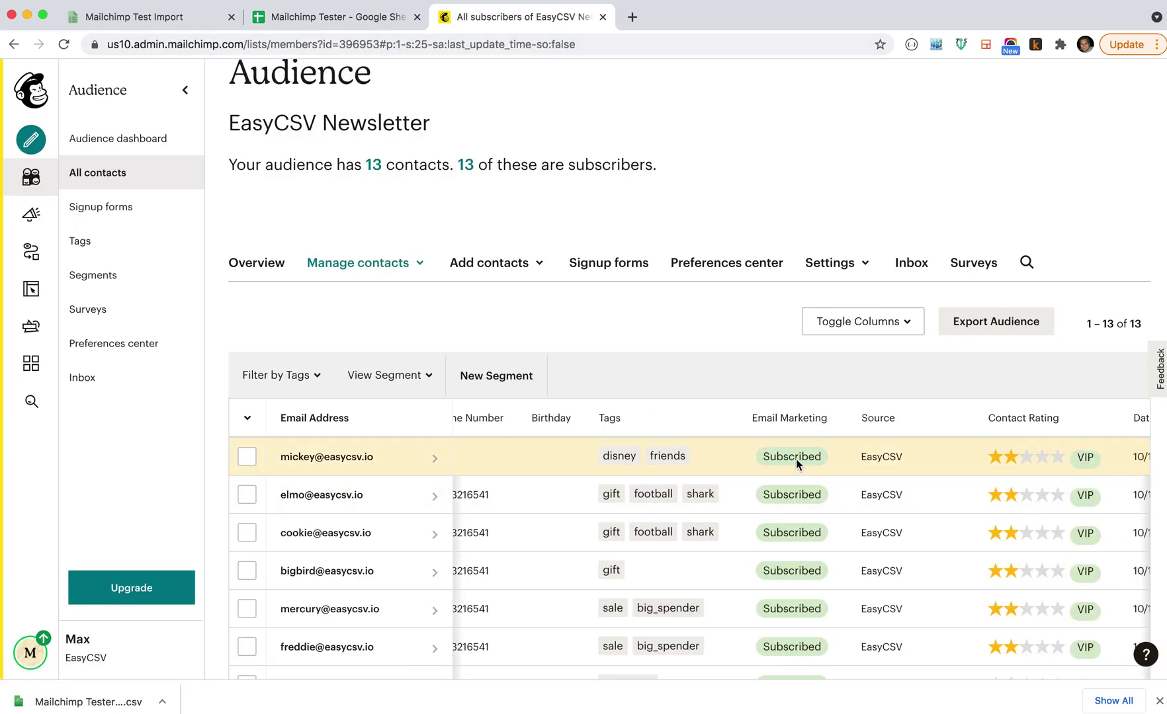
click(297, 21)
click(181, 215)
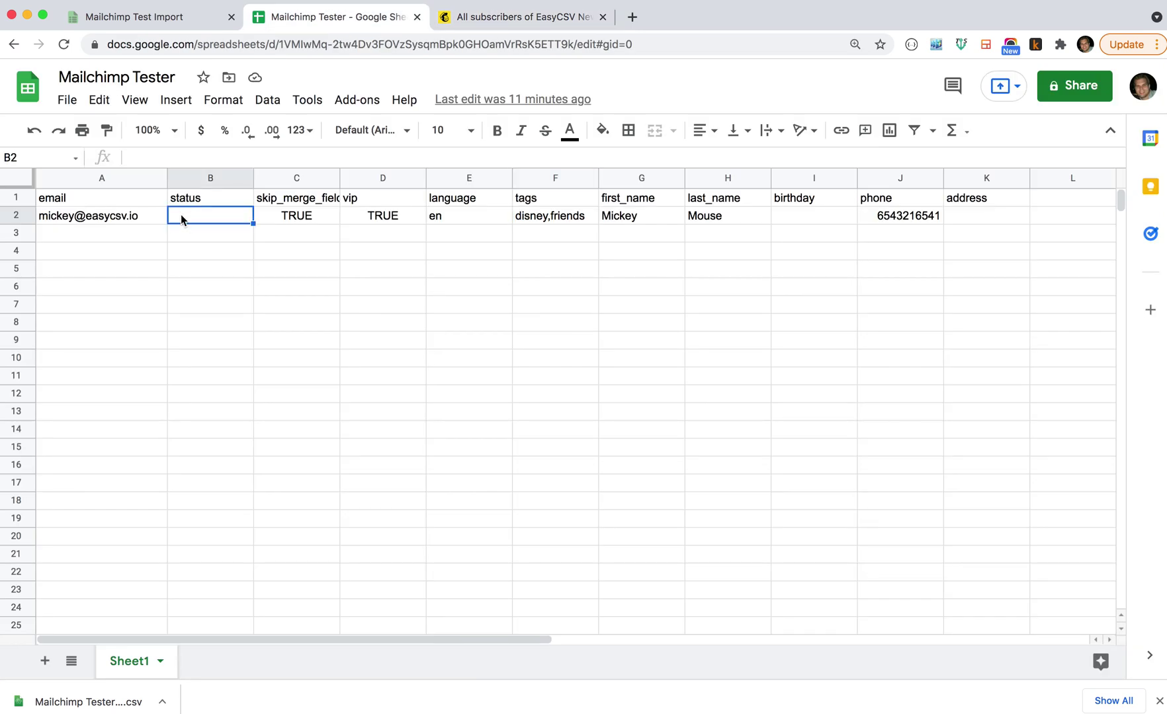
click(540, 17)
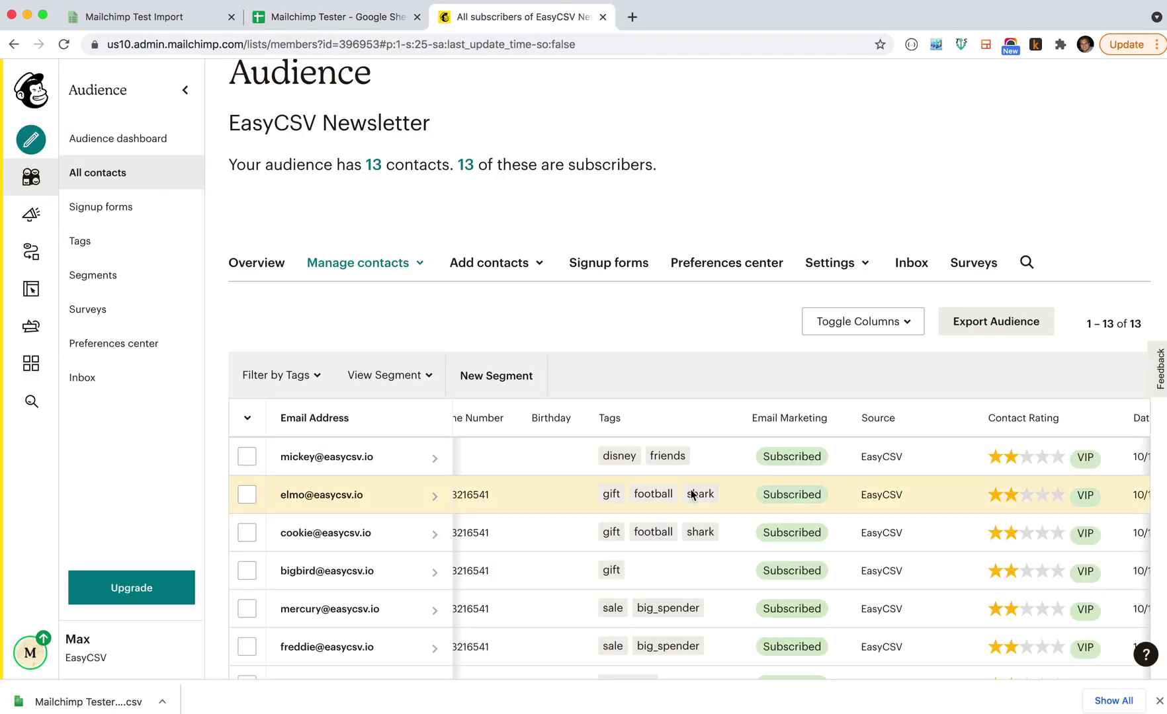
scroll(692, 495, right, 3)
scroll(690, 491, left, 7)
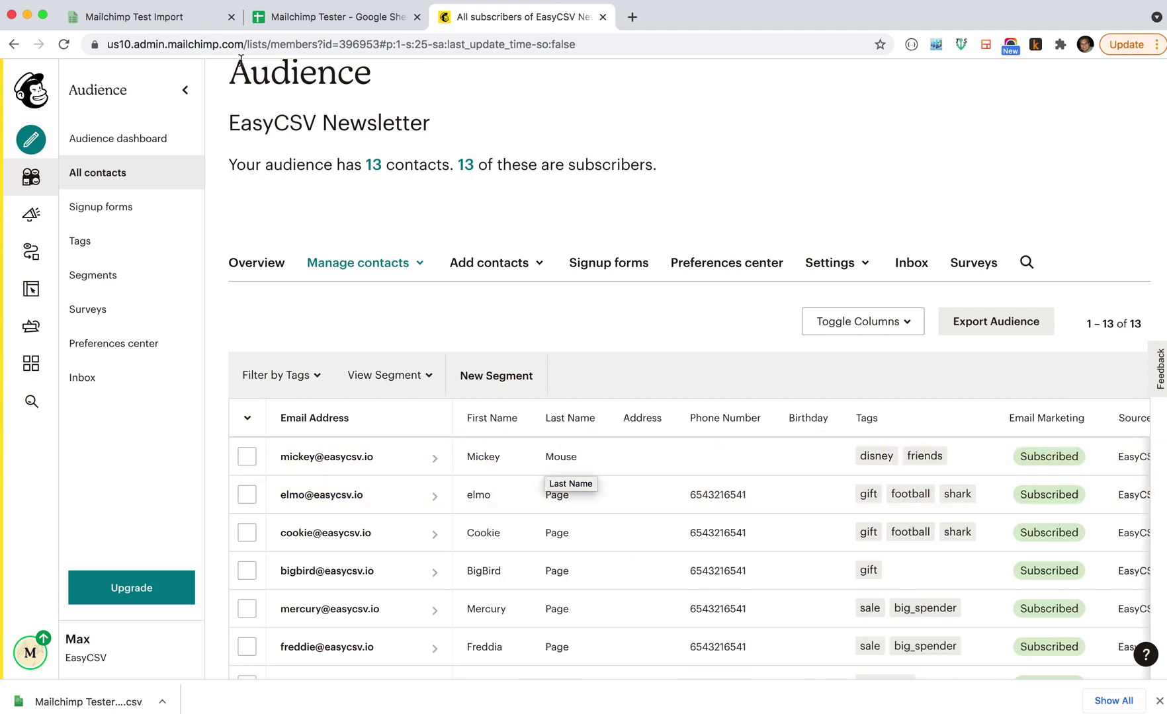
click(193, 16)
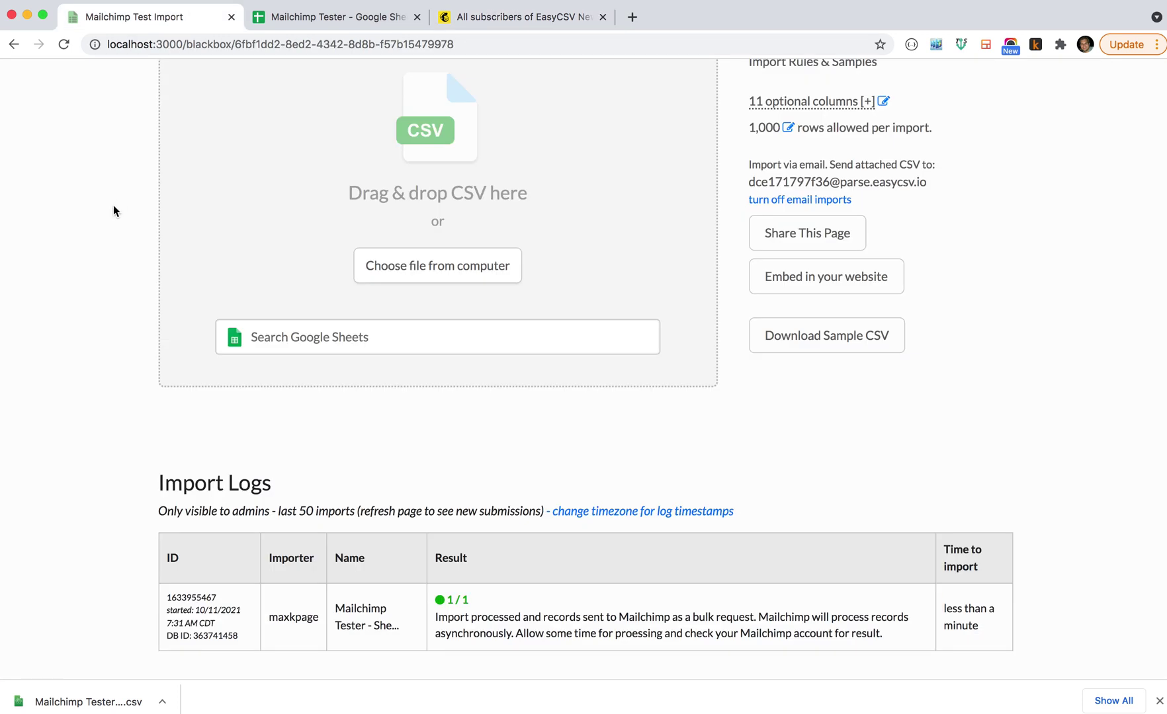
scroll(114, 205, up, 3)
scroll(115, 306, down, 4)
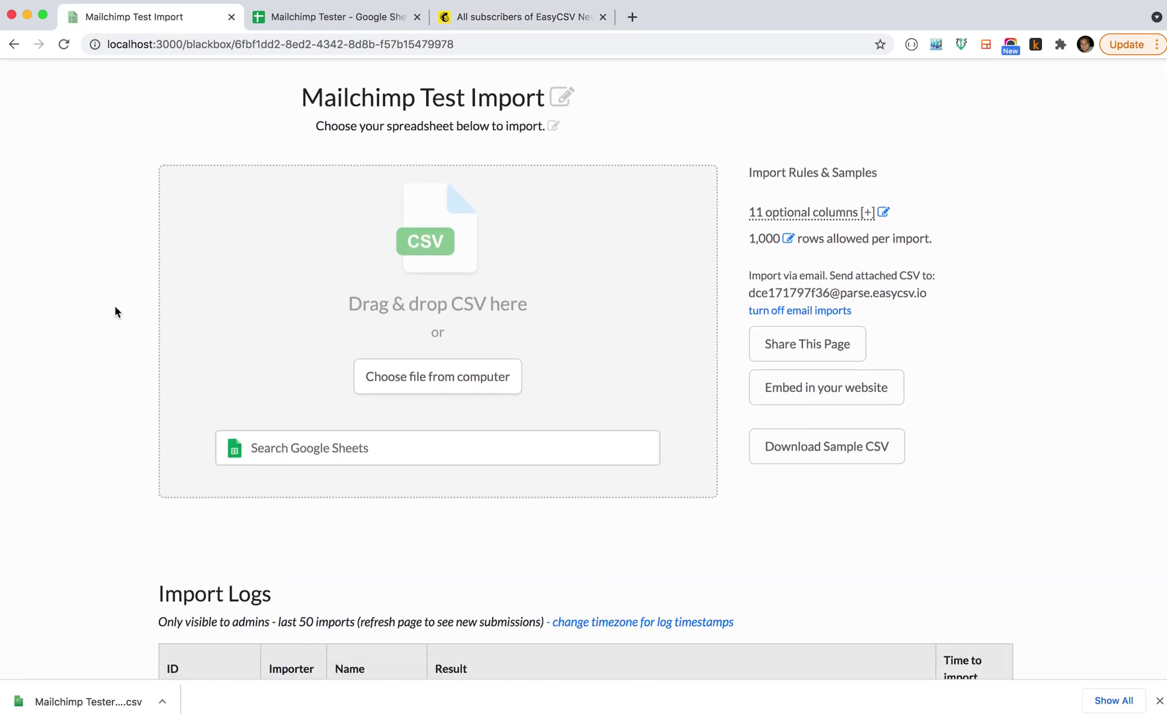
click(448, 16)
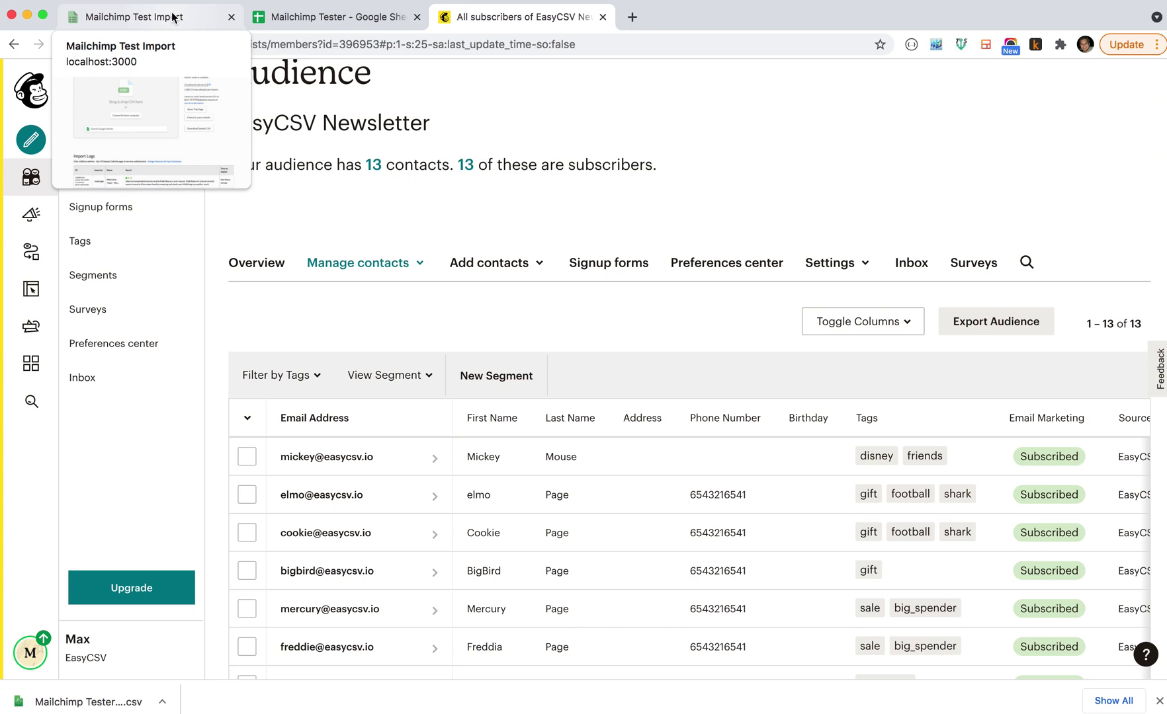
click(173, 17)
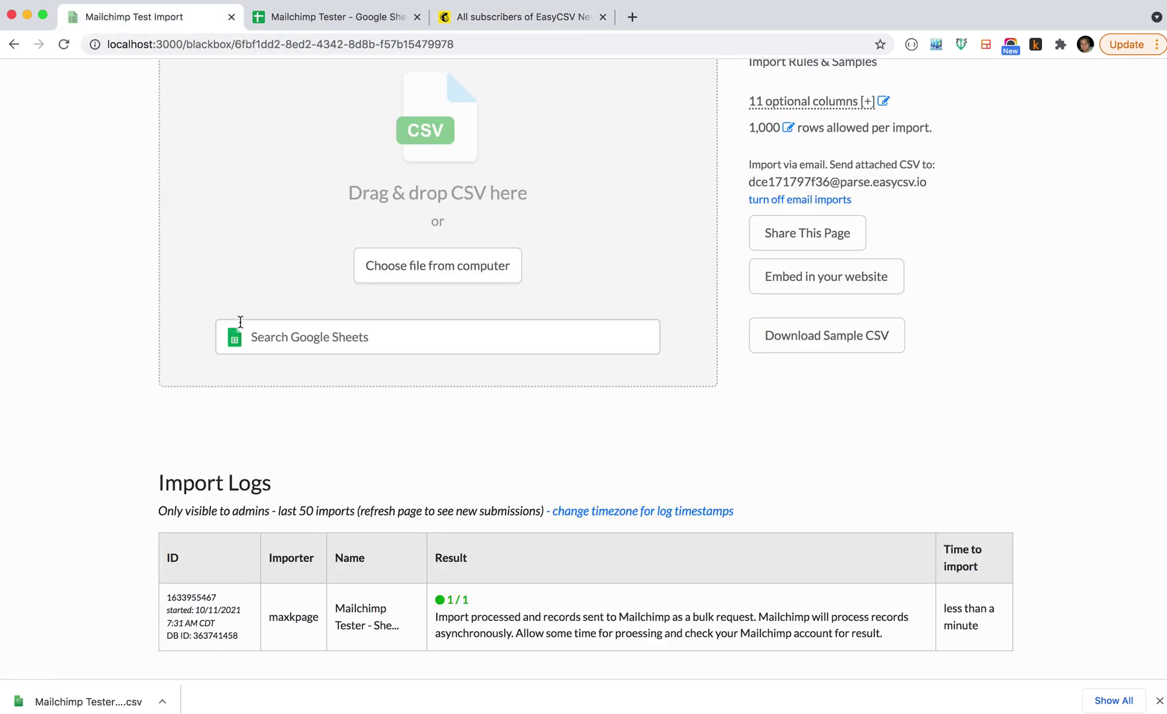